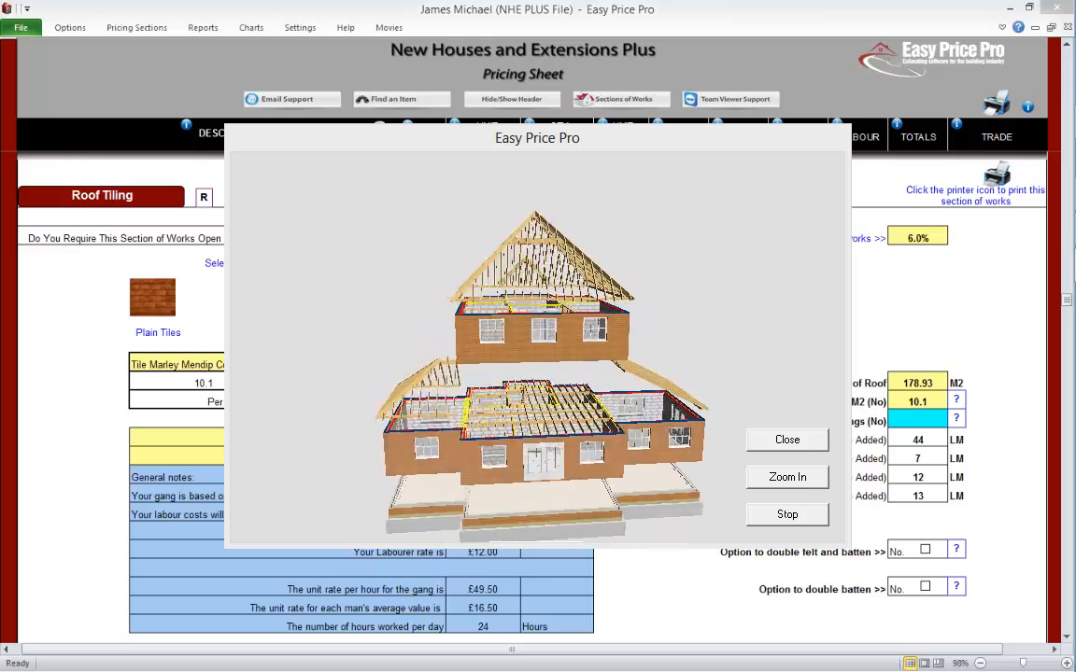
# Step: Close the building illustration and review the Roof Tiling section from the roof covering choice down to its totals
pyautogui.press('Escape')
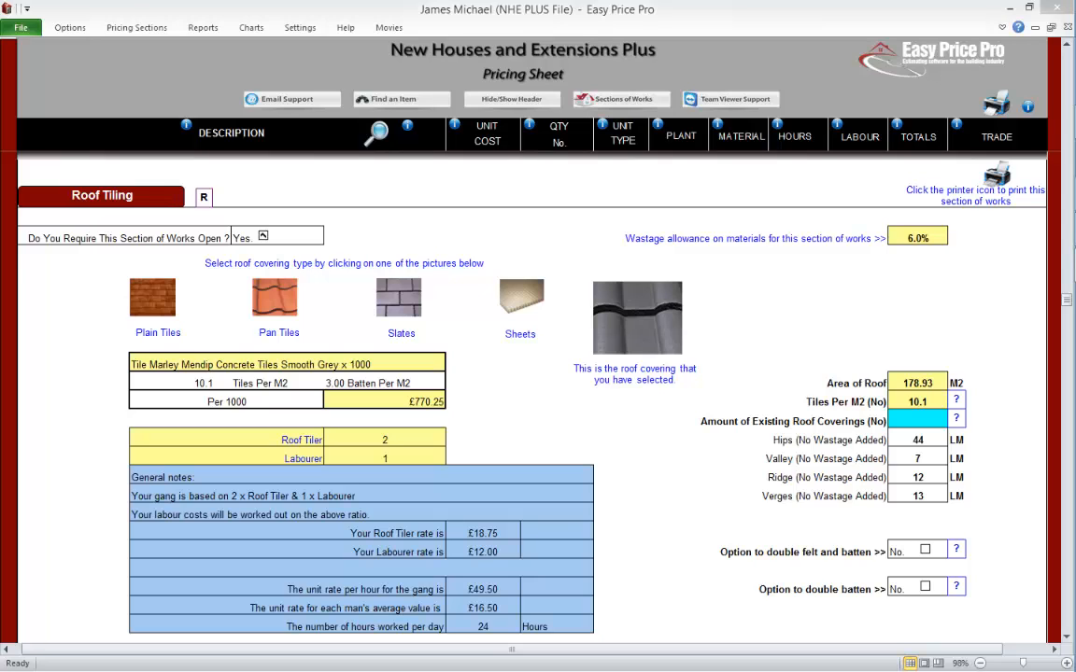
pyautogui.scroll(-5, 538, 392)
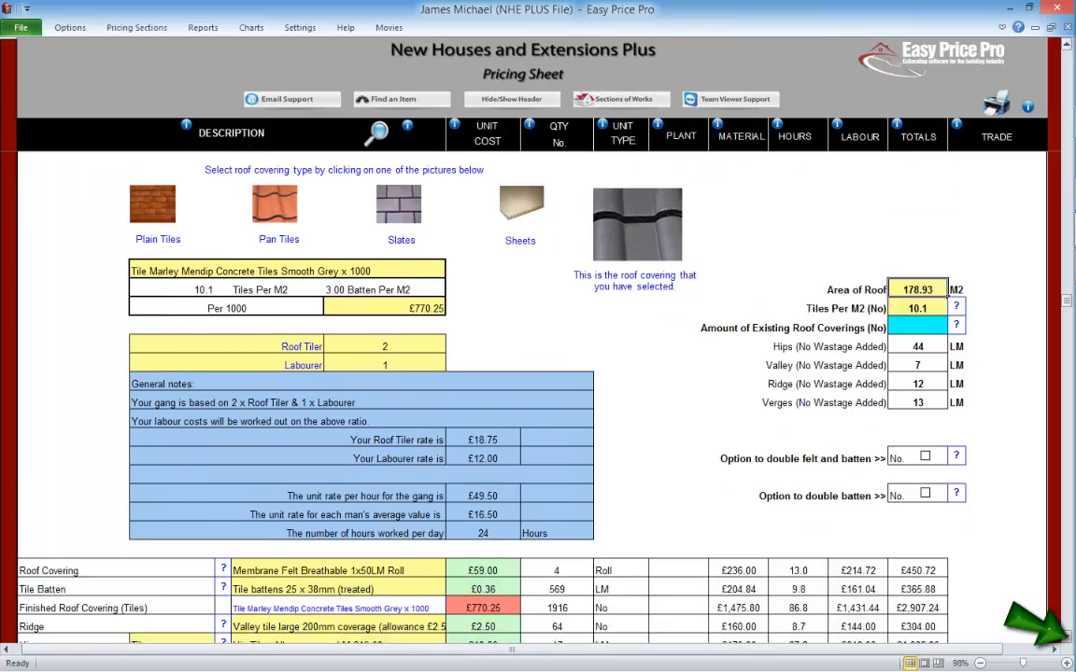
pyautogui.scroll(-3, 538, 392)
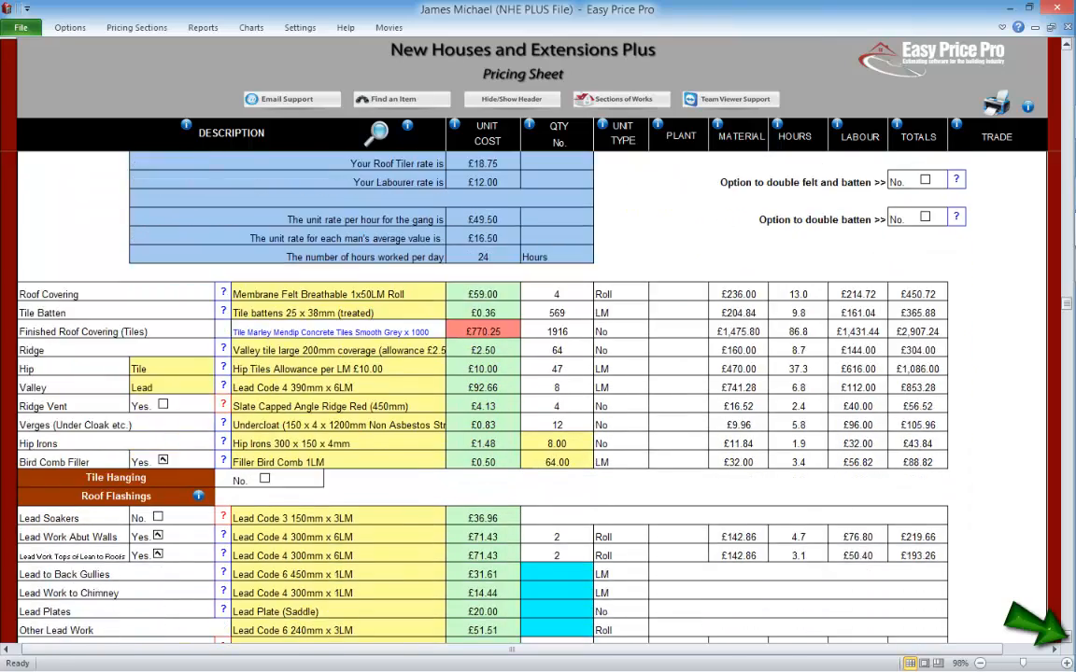
pyautogui.scroll(-4, 538, 392)
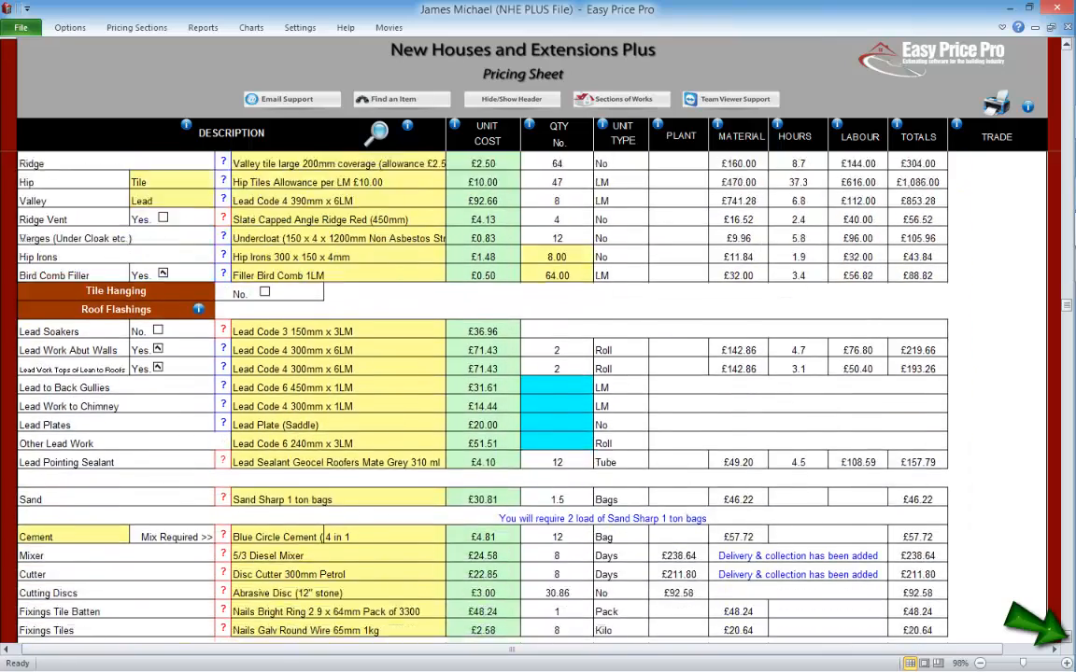
pyautogui.scroll(-2, 538, 392)
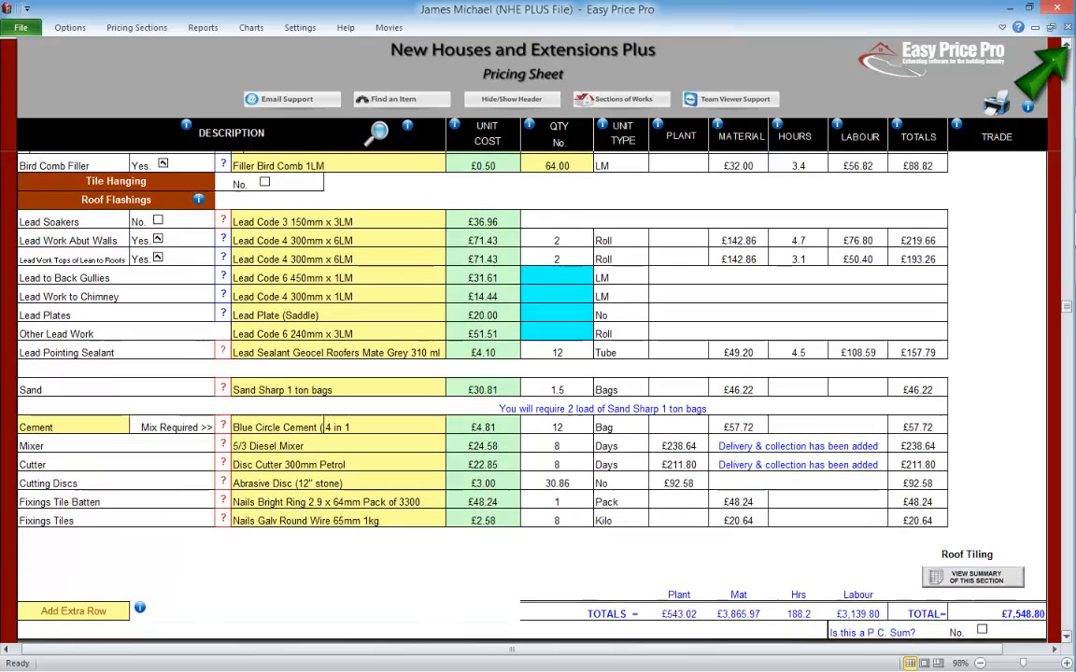
pyautogui.scroll(2, 538, 392)
pyautogui.scroll(4, 538, 392)
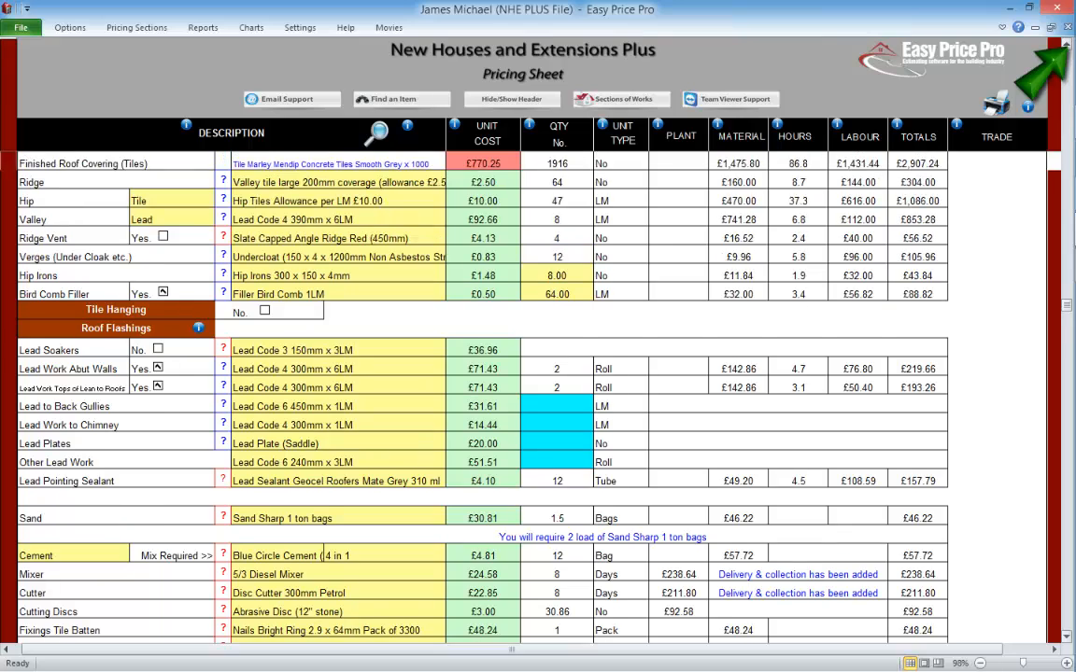
pyautogui.scroll(6, 538, 392)
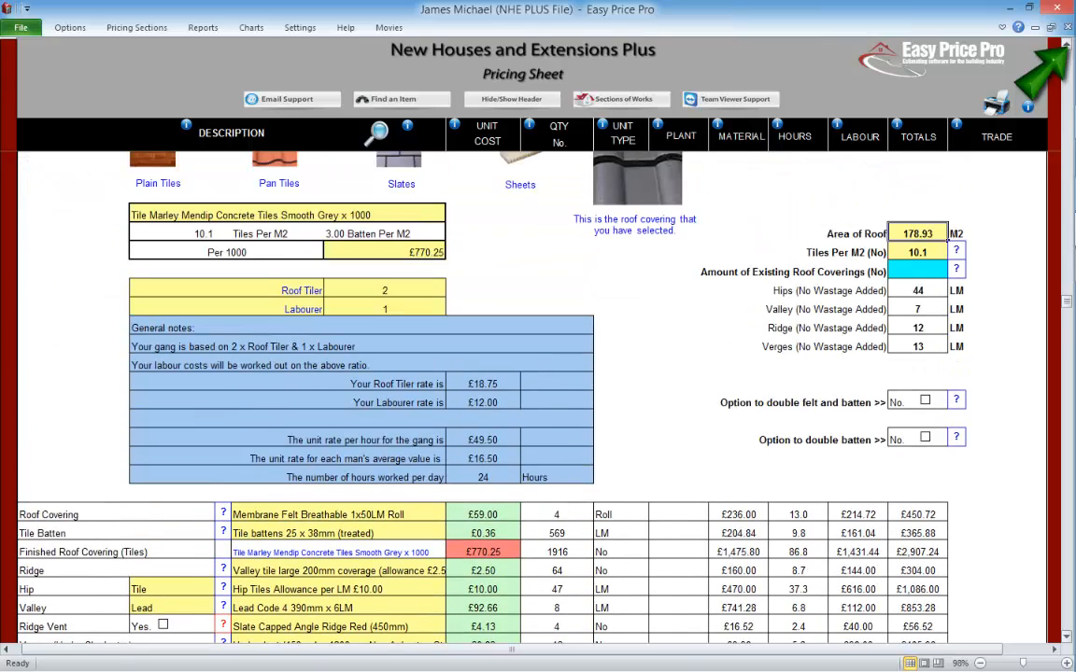
pyautogui.scroll(1, 538, 392)
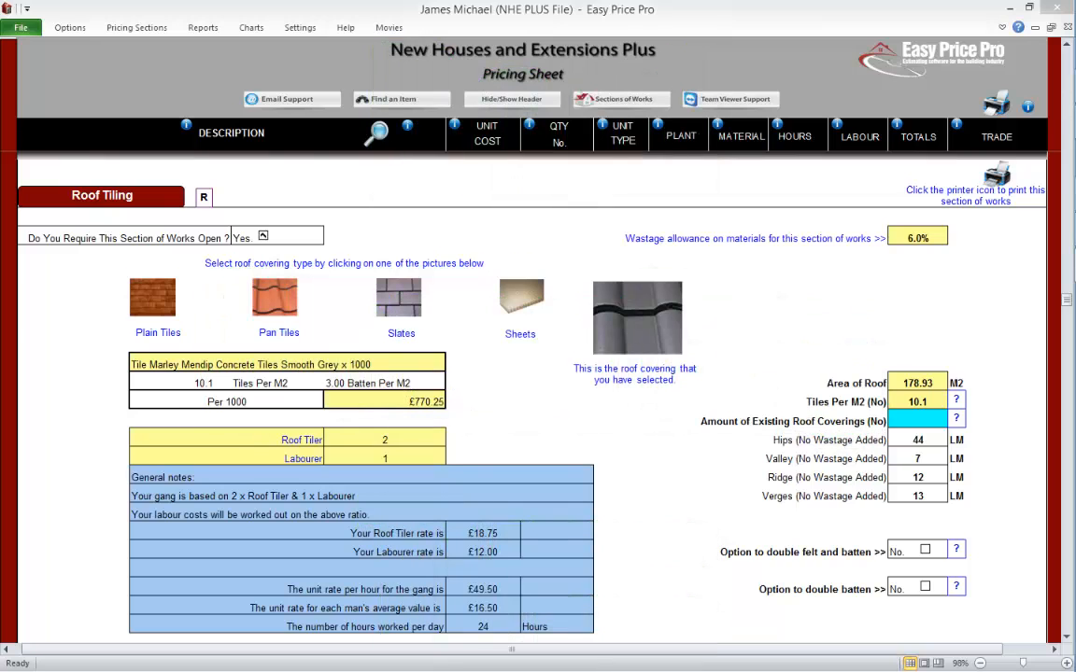
# Step: Browse the plain tile and slate roof covering choices without selecting one
pyautogui.click(152, 297)
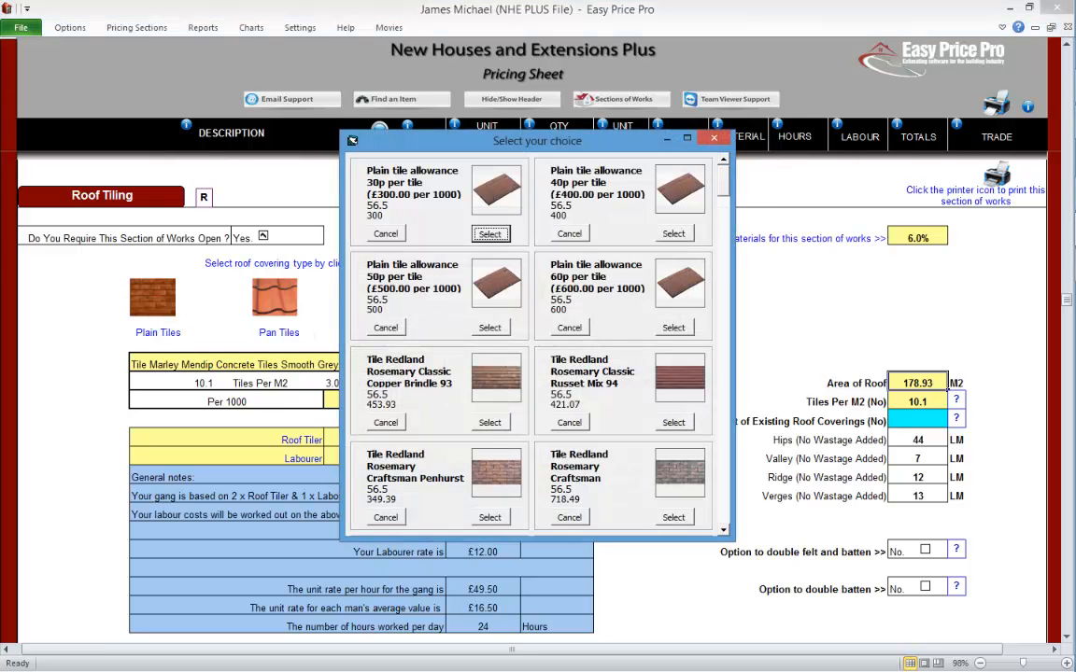
pyautogui.scroll(-5, 722, 530)
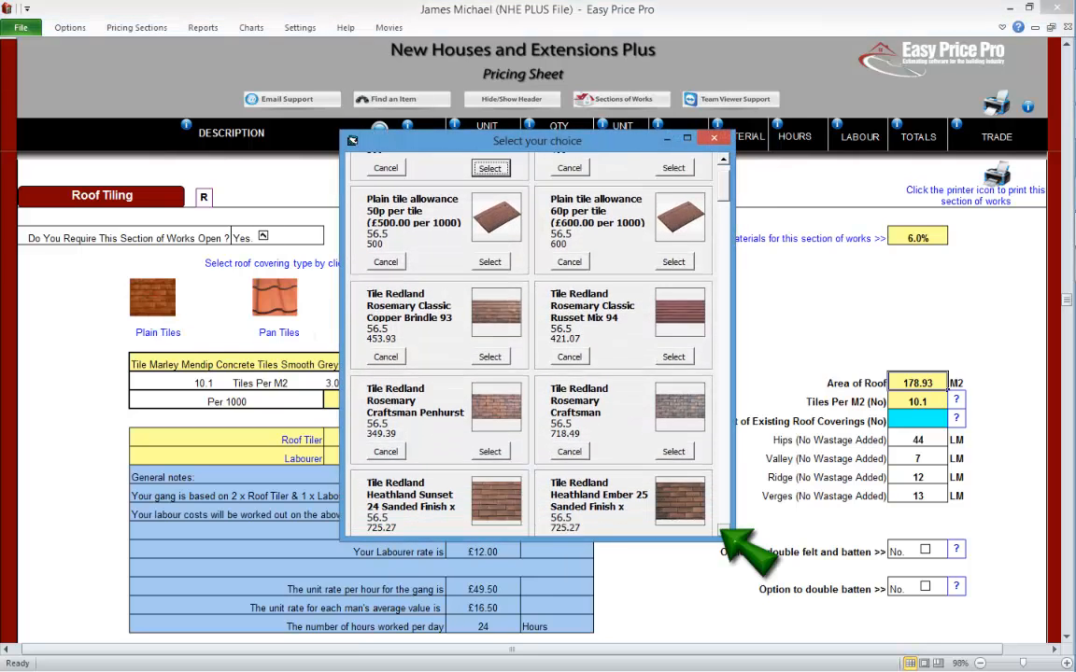
pyautogui.scroll(-4, 722, 531)
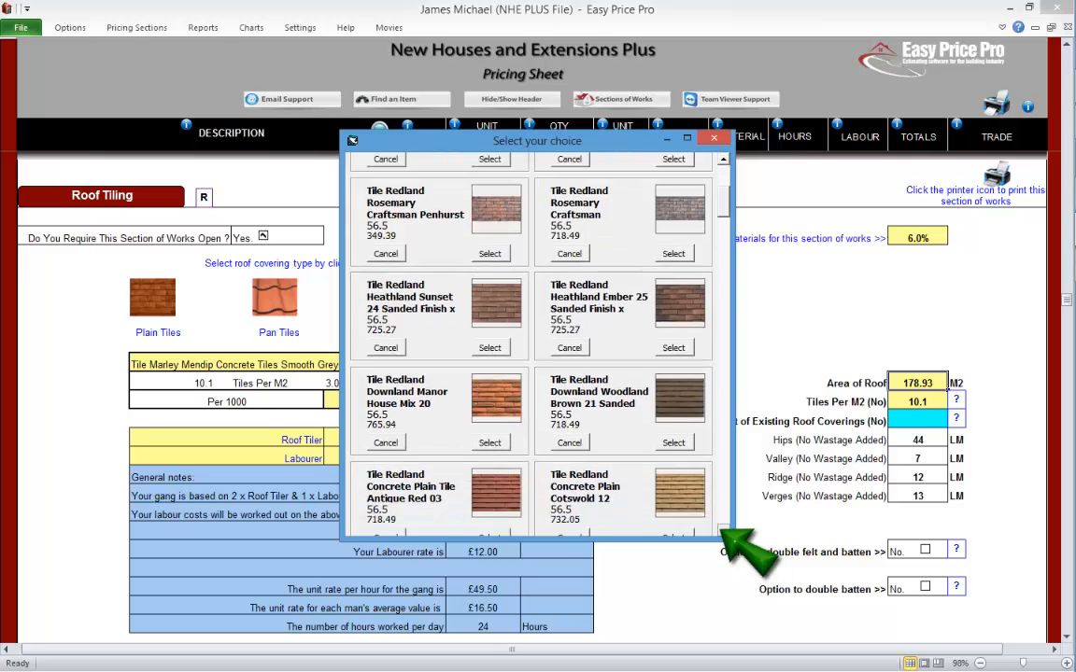
pyautogui.click(399, 299)
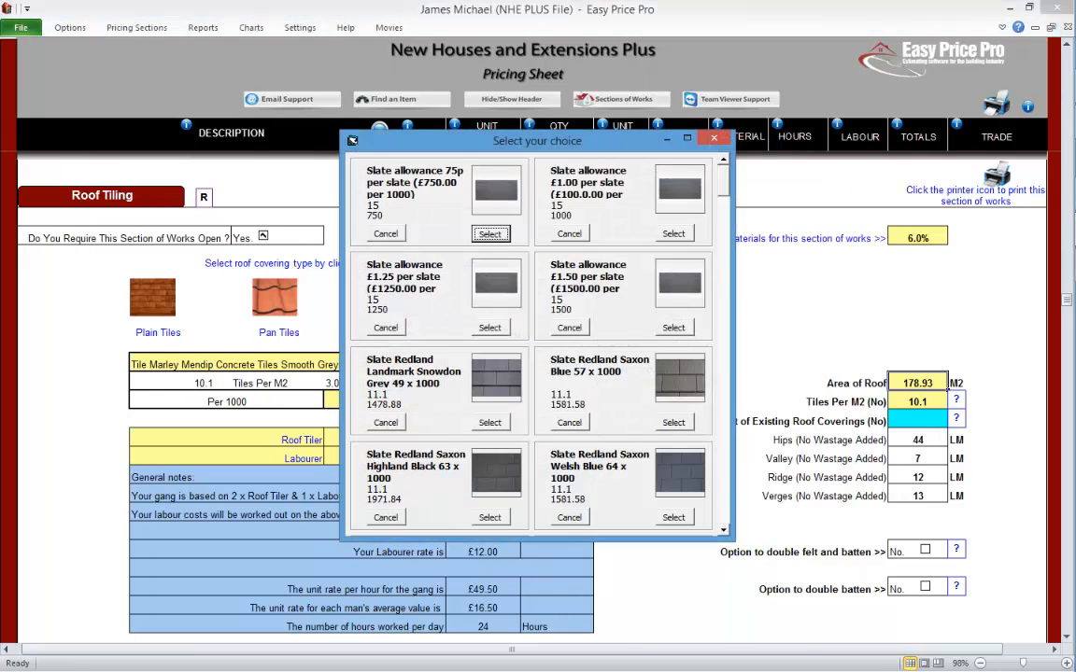
pyautogui.click(722, 529)
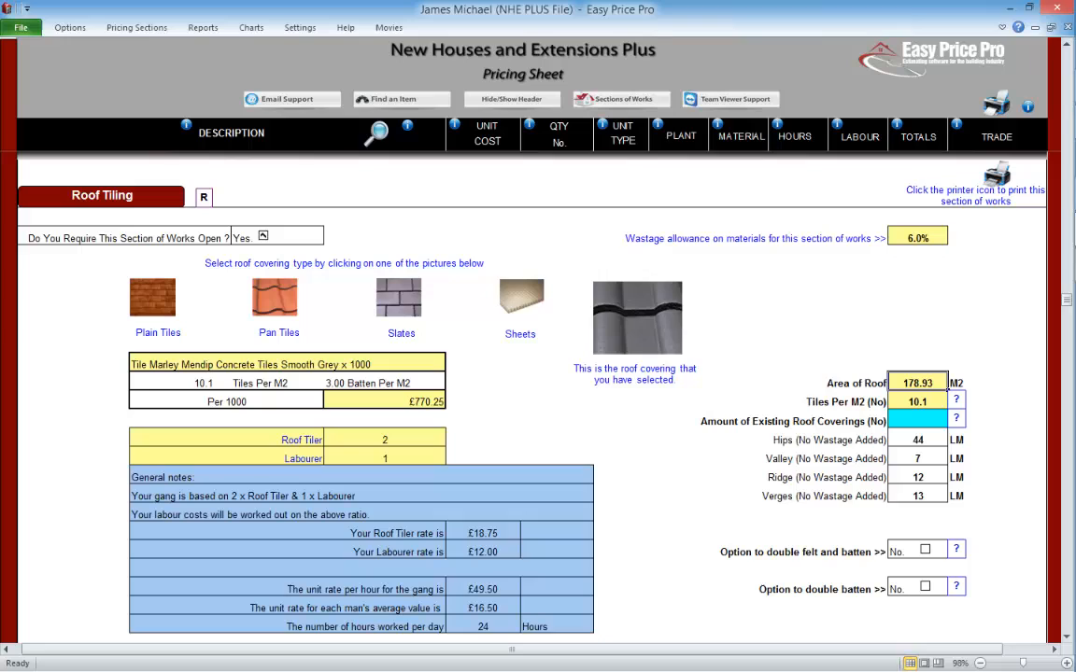
# Step: Browse the sheet roof covering choices without selecting one
pyautogui.click(514, 292)
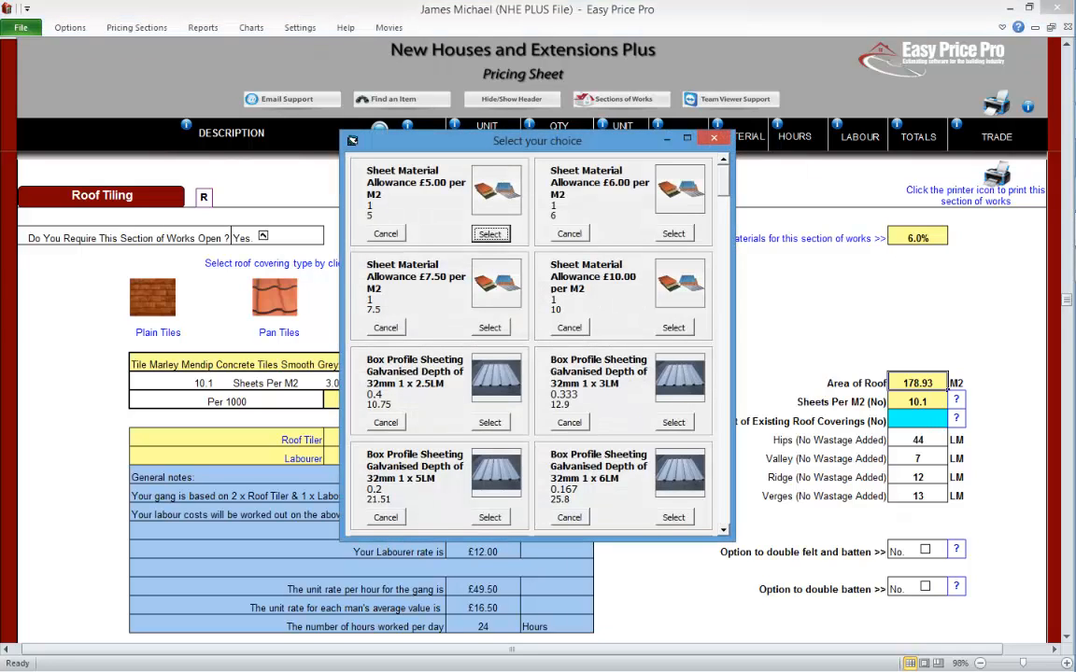
pyautogui.click(722, 530)
pyautogui.scroll(-5, 722, 529)
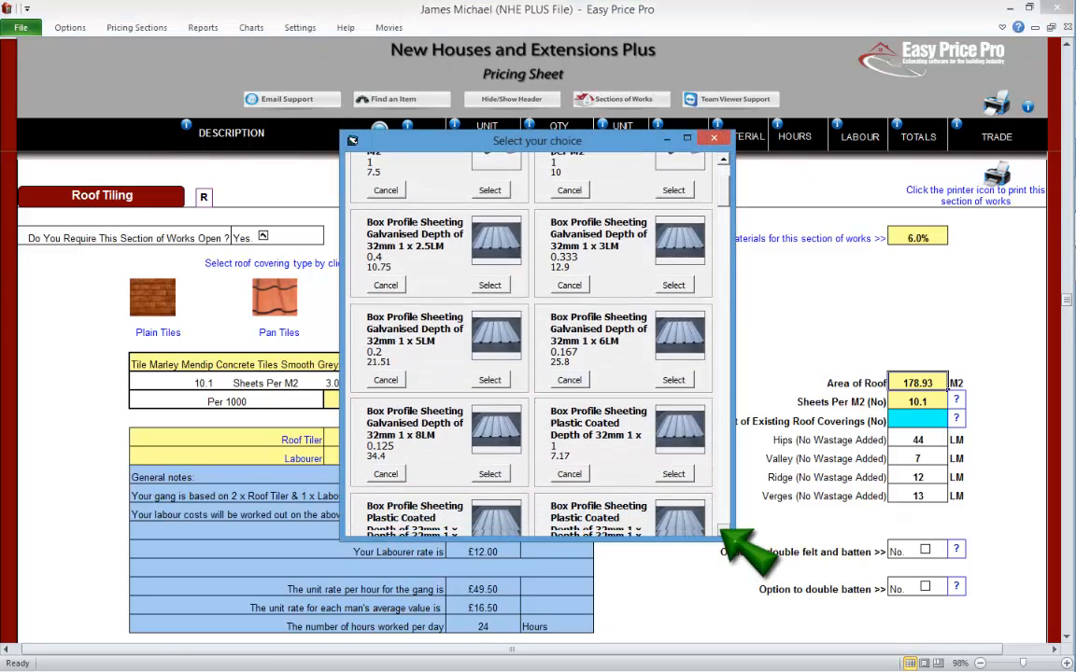
pyautogui.scroll(-5, 722, 530)
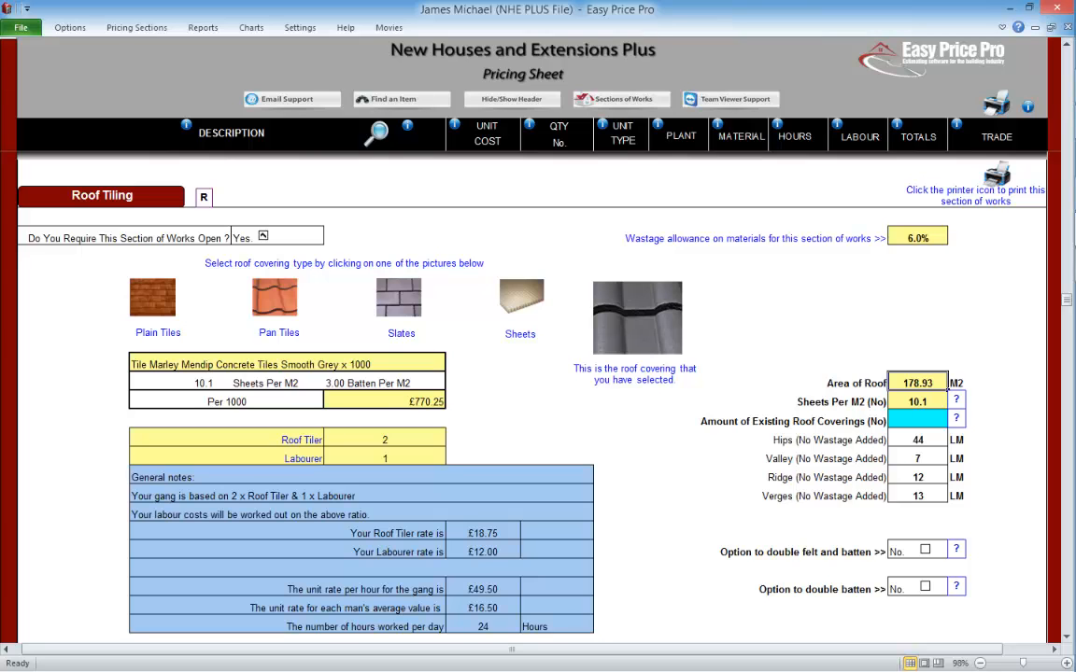
# Step: Choose the pan tile Marley Anglia Single Lap Concrete Mosborough Red x 1000 as the roof covering
pyautogui.click(278, 297)
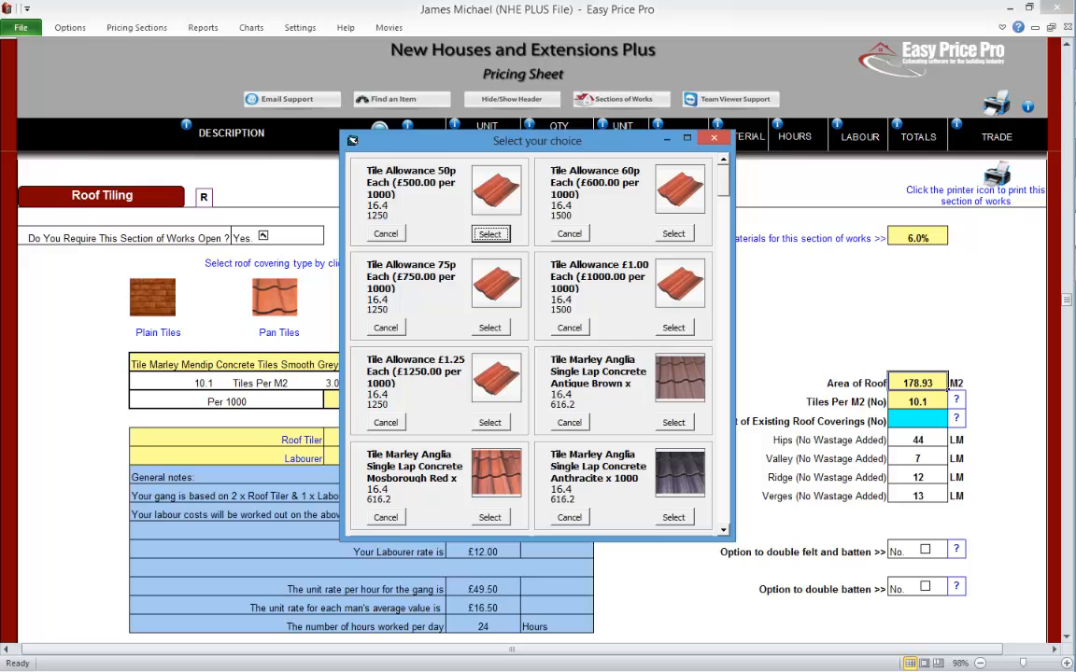
pyautogui.scroll(-5, 721, 529)
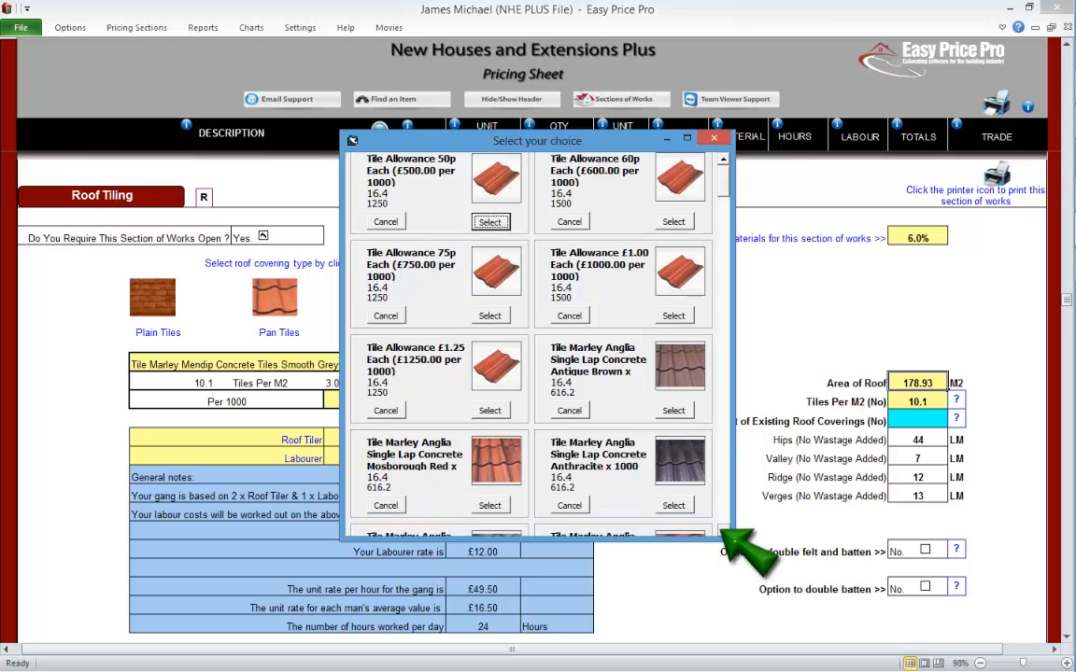
pyautogui.scroll(-3, 721, 528)
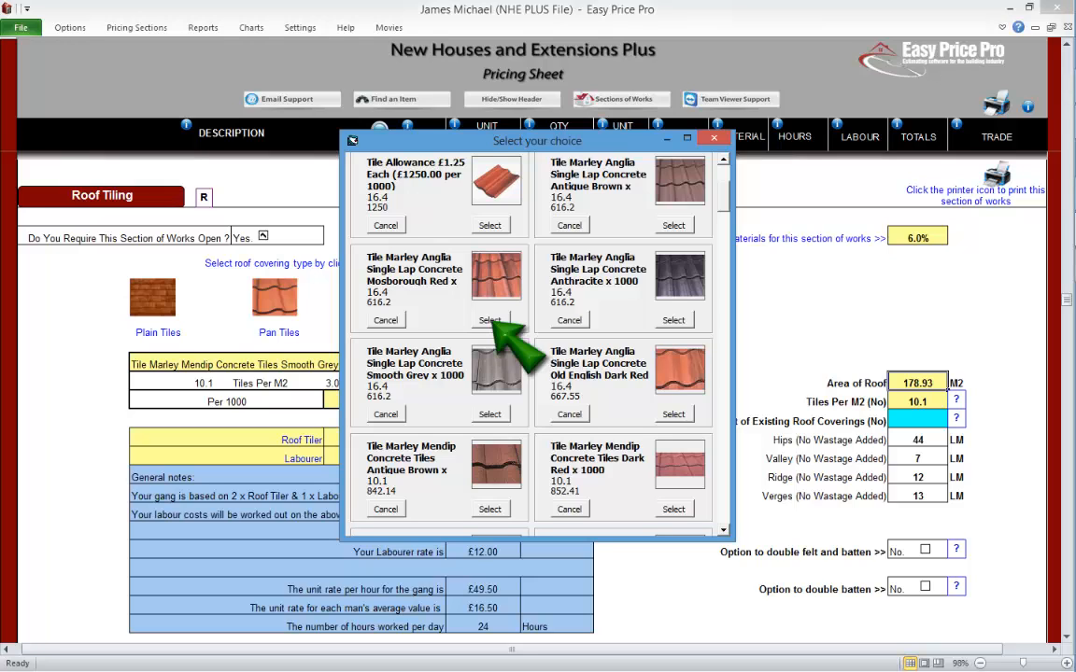
pyautogui.click(490, 321)
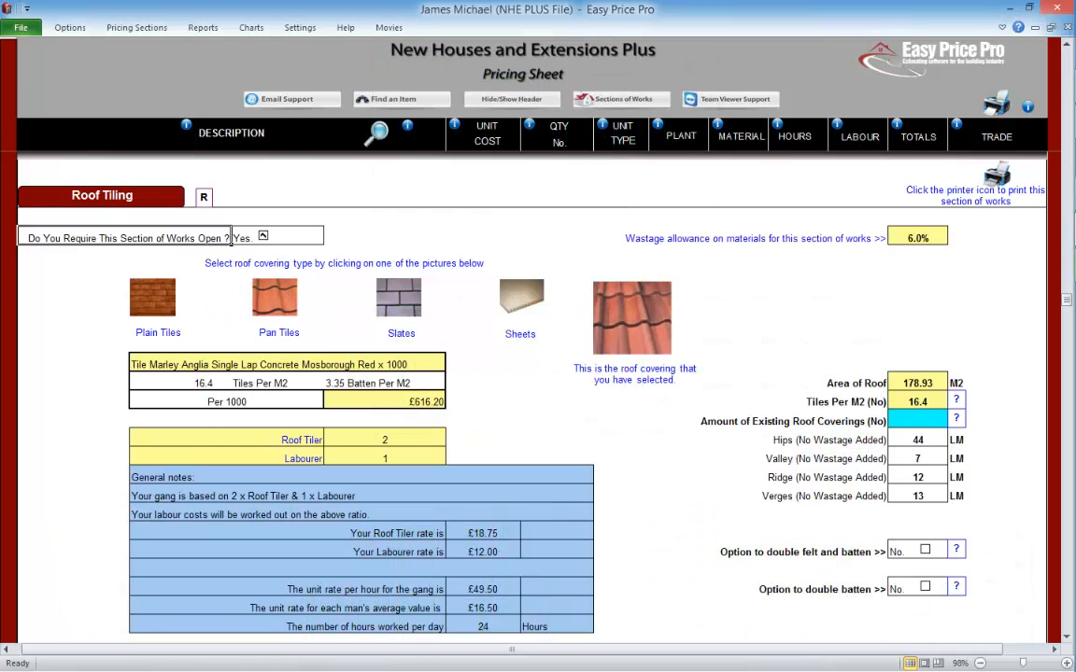
# Step: Read the help note for the amount of existing roof coverings and close it
pyautogui.click(1066, 637)
pyautogui.click(1067, 637)
pyautogui.click(1067, 637)
pyautogui.click(1067, 637)
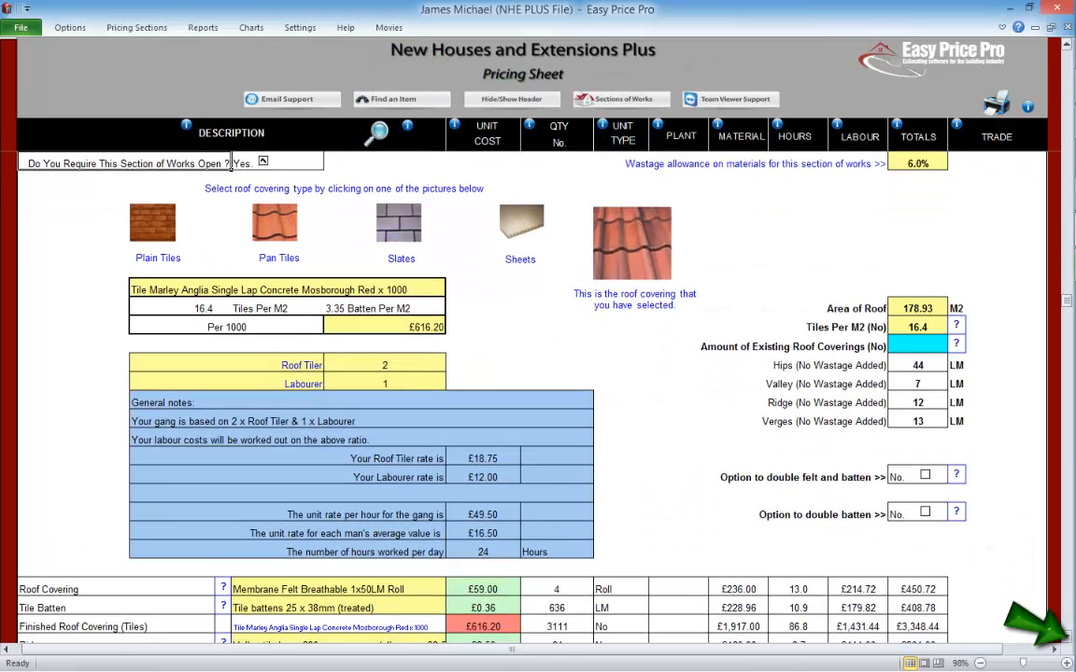
pyautogui.click(1067, 637)
pyautogui.click(1067, 637)
pyautogui.click(1067, 637)
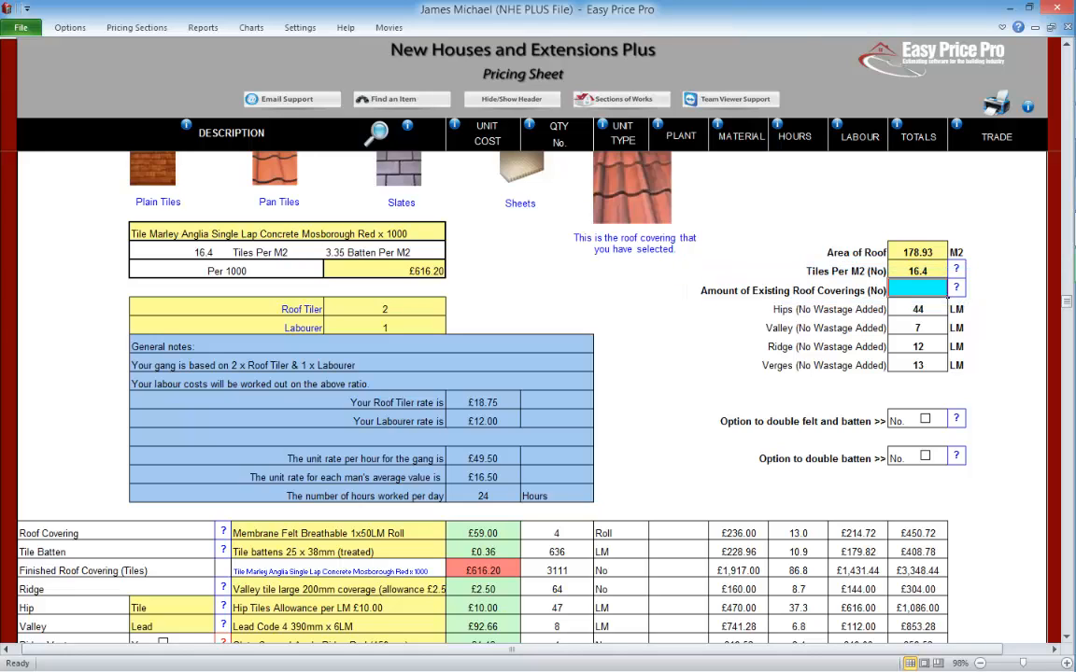
pyautogui.click(955, 288)
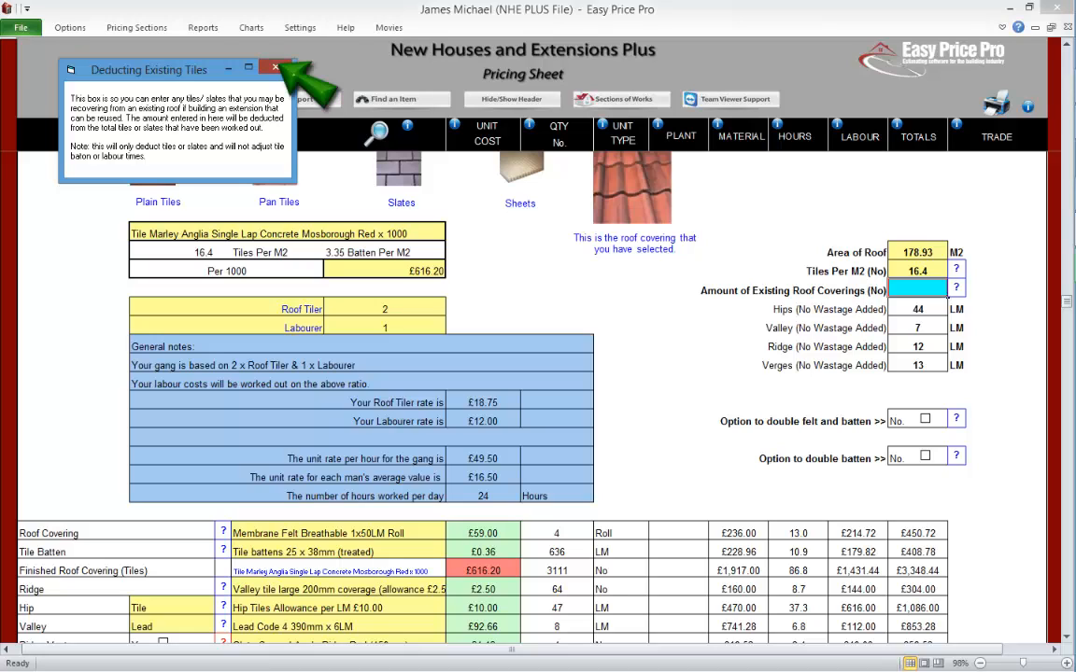
pyautogui.click(276, 67)
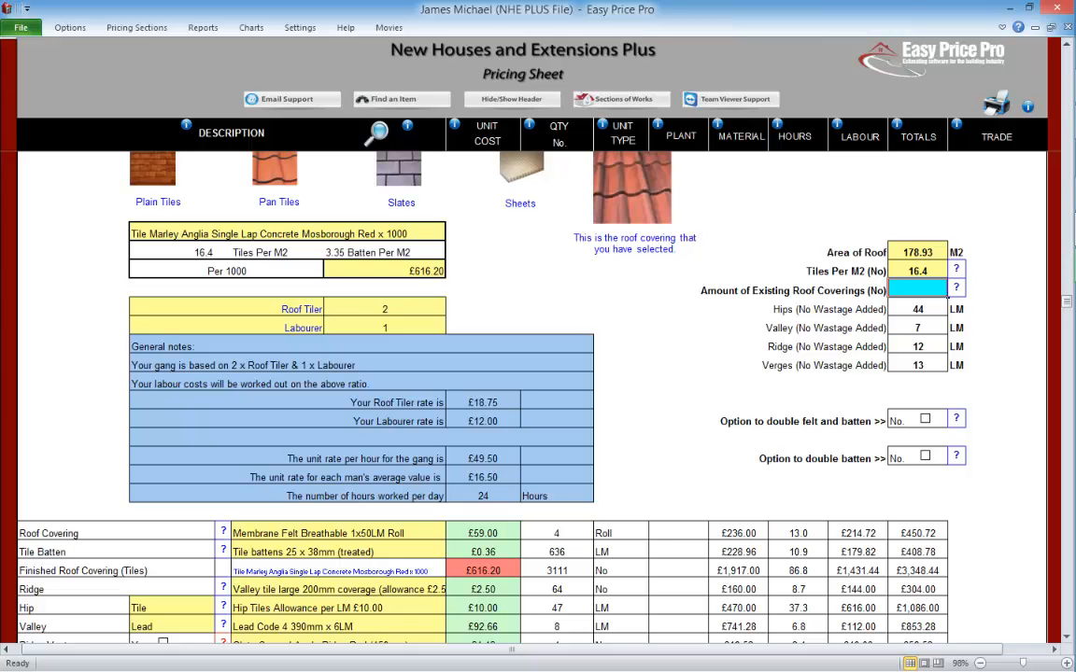
# Step: Enable the option to double felt and batten, view its explanatory diagram, and disable the option again
pyautogui.scroll(-2, 1032, 623)
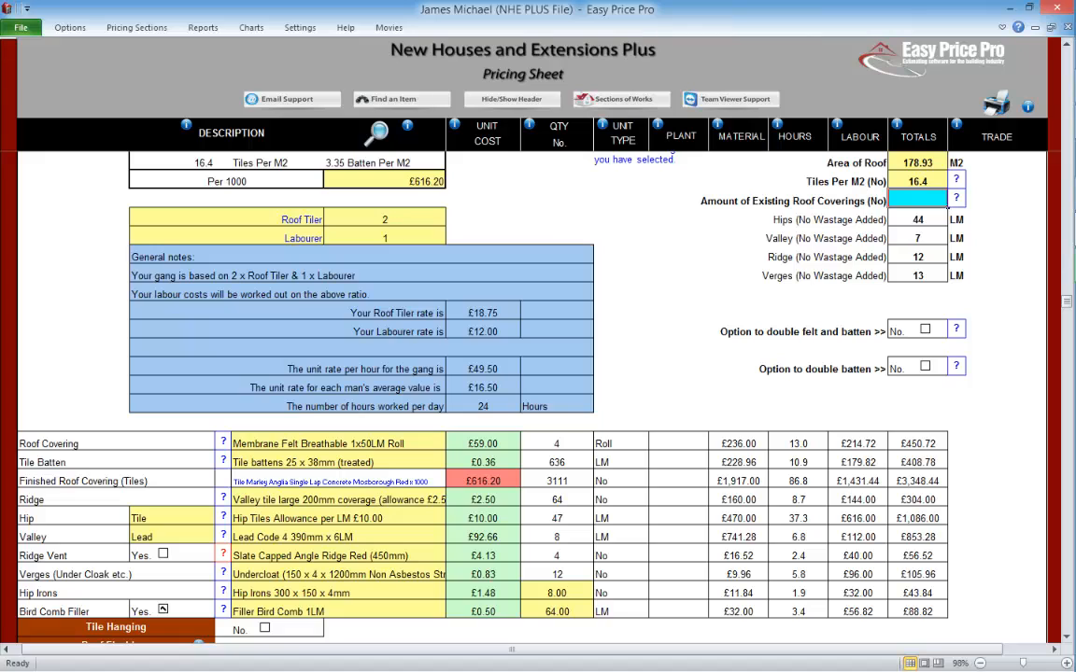
pyautogui.click(924, 329)
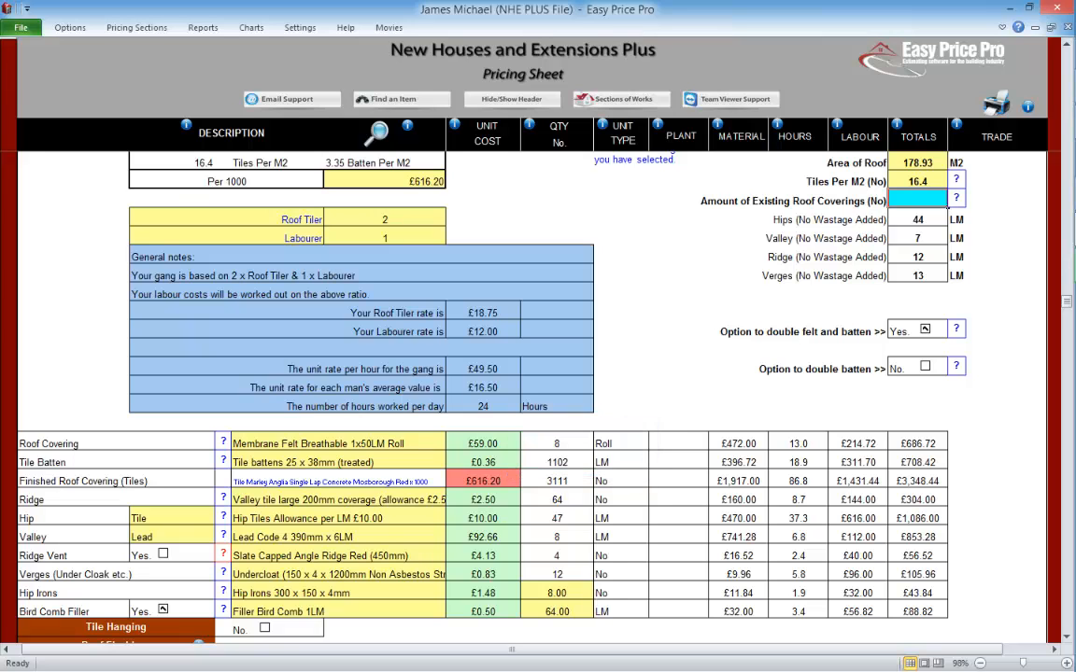
pyautogui.click(956, 328)
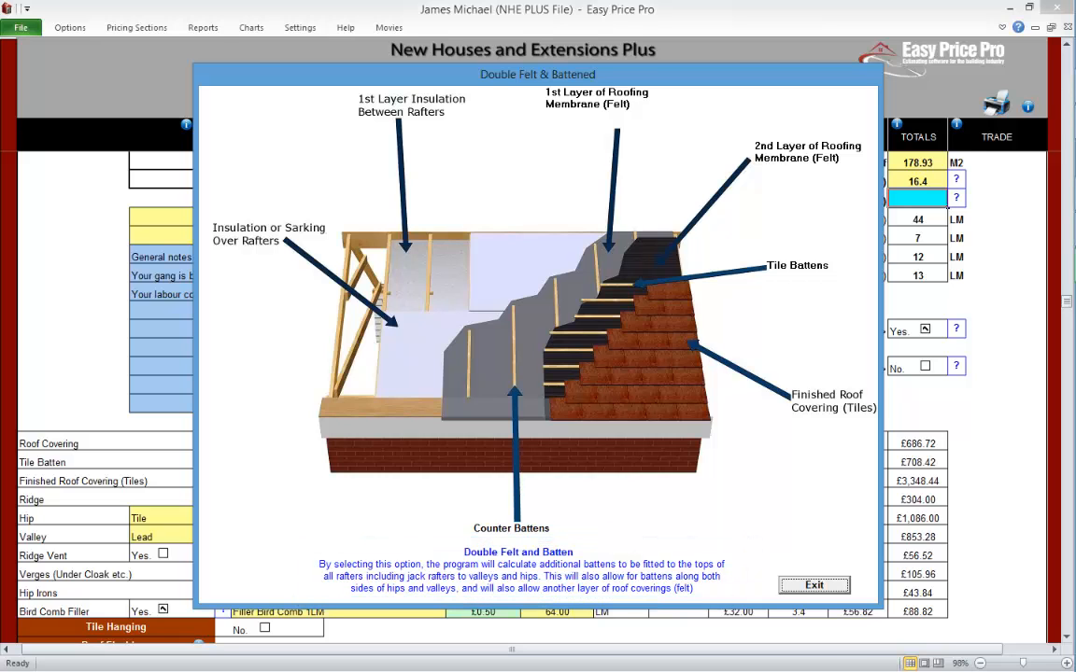
pyautogui.click(814, 586)
pyautogui.click(925, 329)
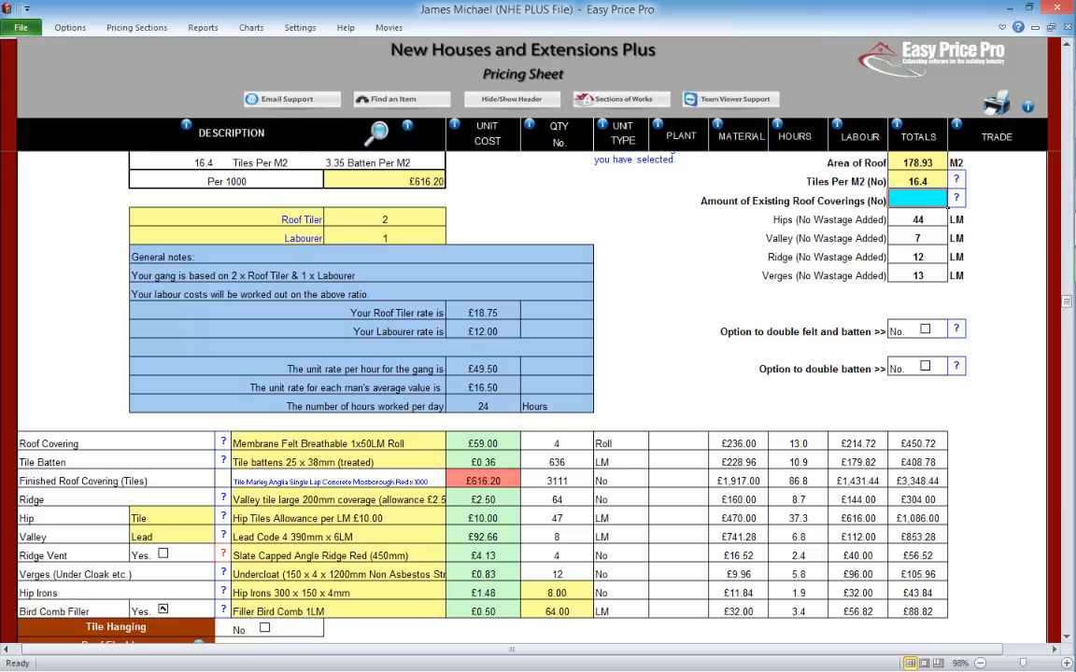
# Step: Enable the option to double batten, view its explanatory diagram, and disable the option again
pyautogui.click(925, 365)
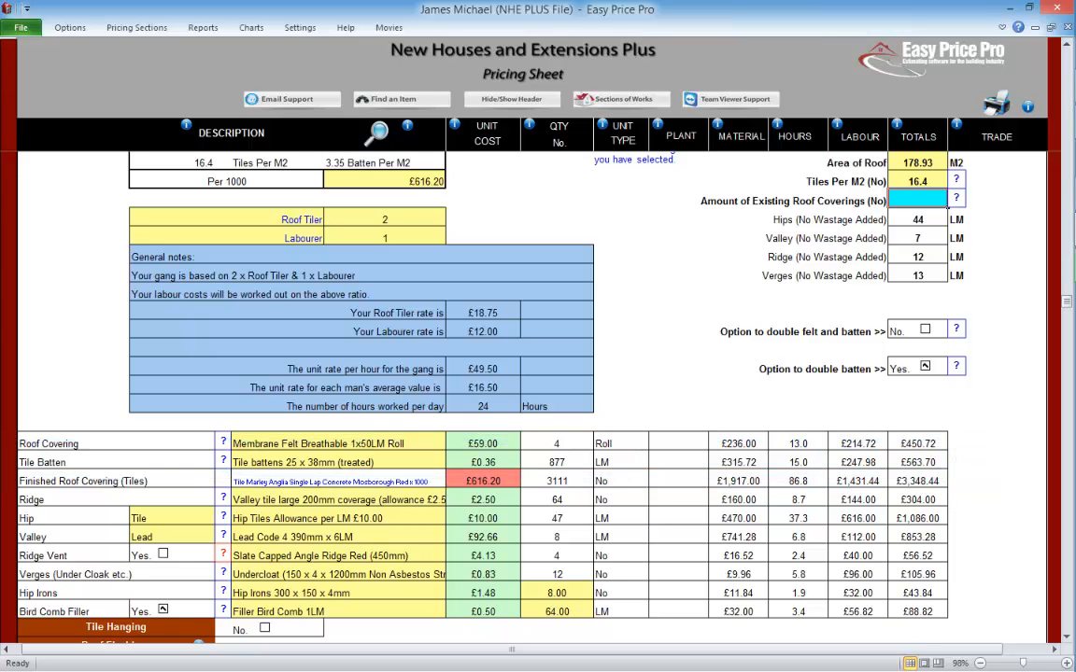
pyautogui.click(957, 366)
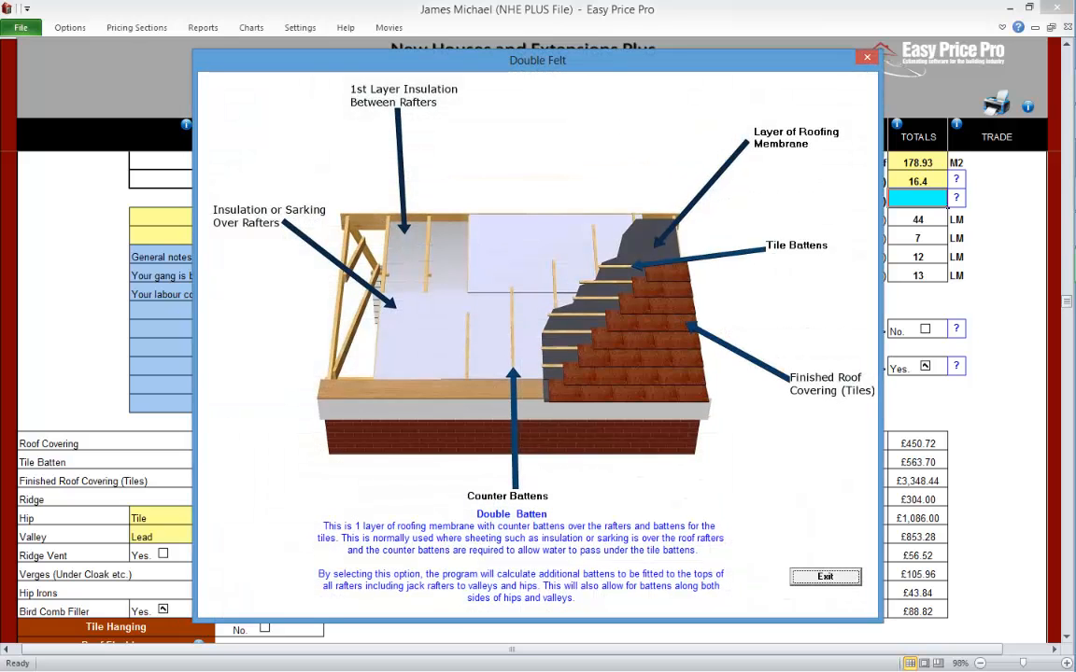
pyautogui.click(826, 576)
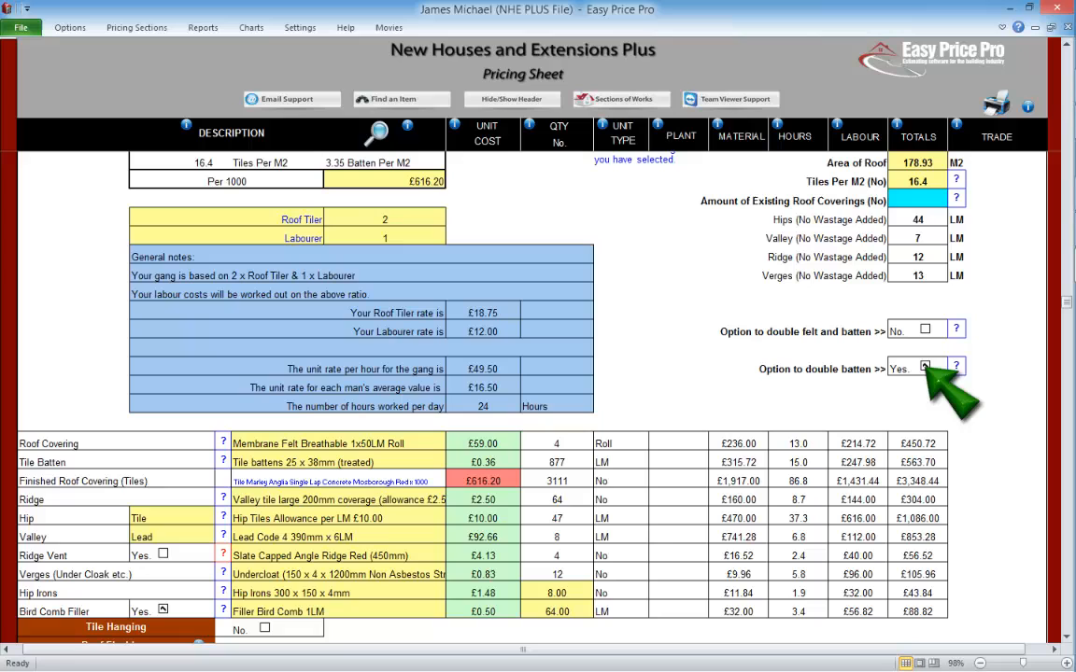
pyautogui.click(926, 366)
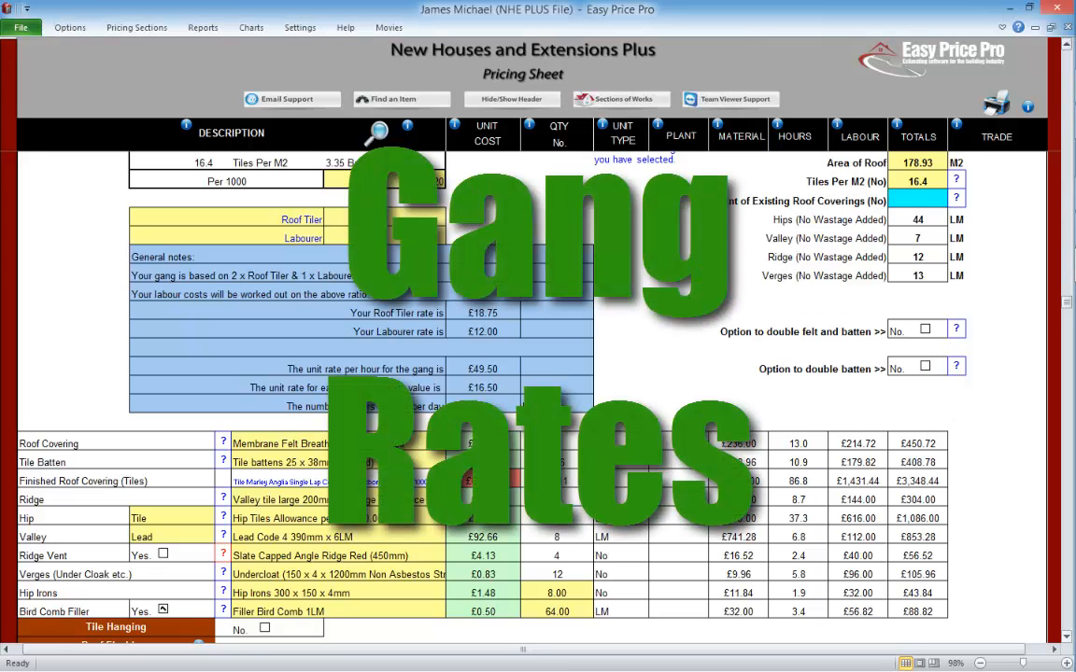
# Step: Examine the gang setup for Roof Tiler and Labourer, including their quantities and the list of available trades
pyautogui.click(1066, 637)
pyautogui.click(1067, 637)
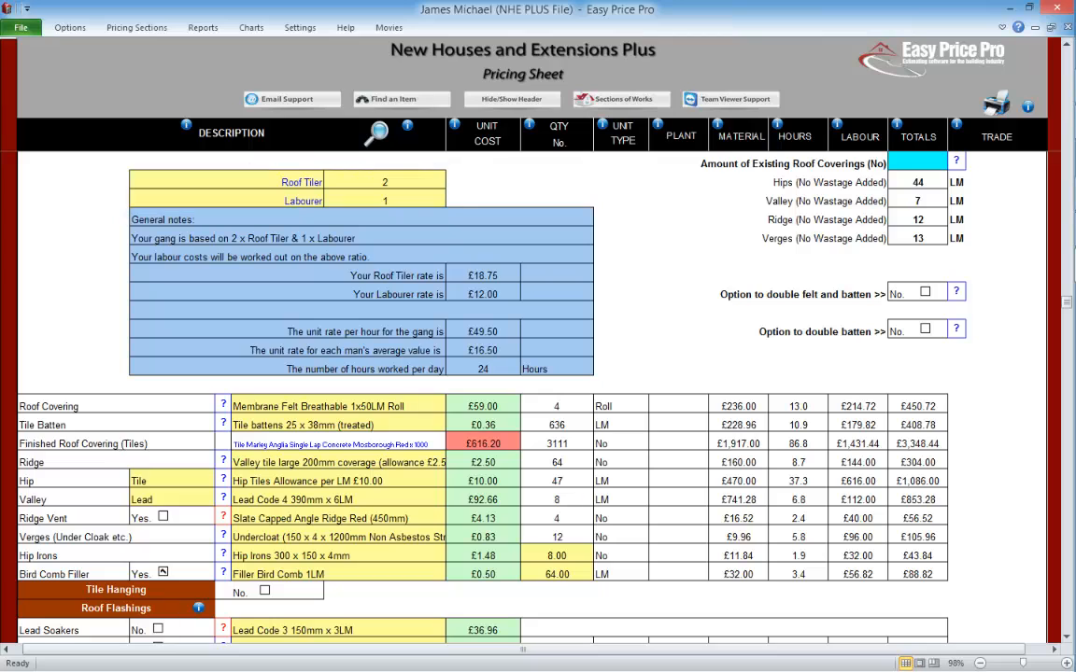
pyautogui.click(385, 182)
pyautogui.click(384, 201)
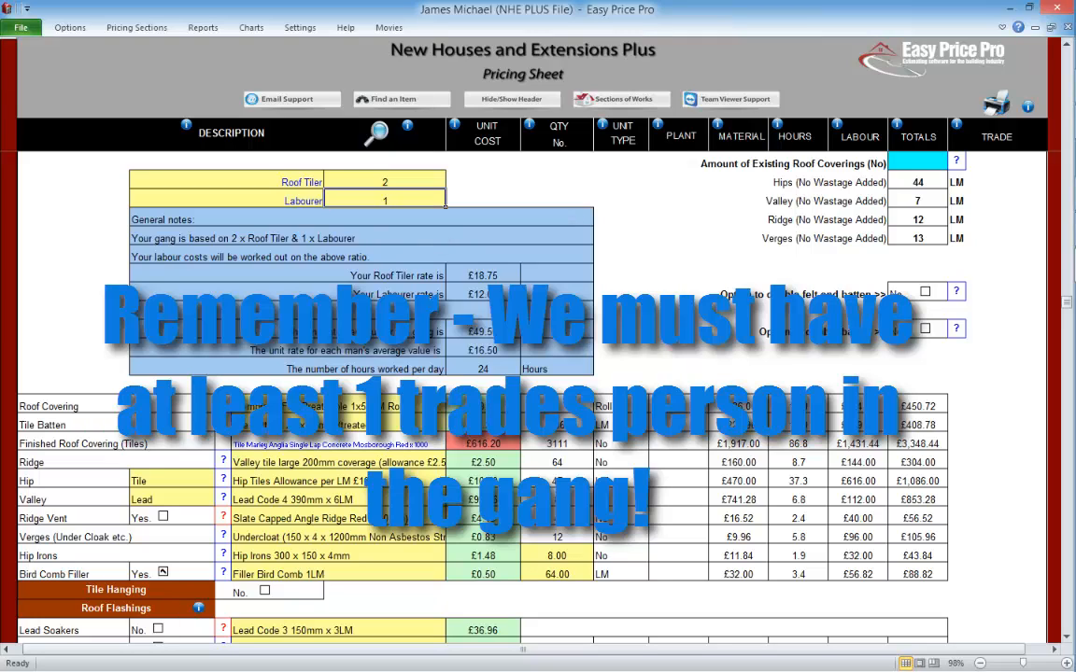
pyautogui.click(267, 178)
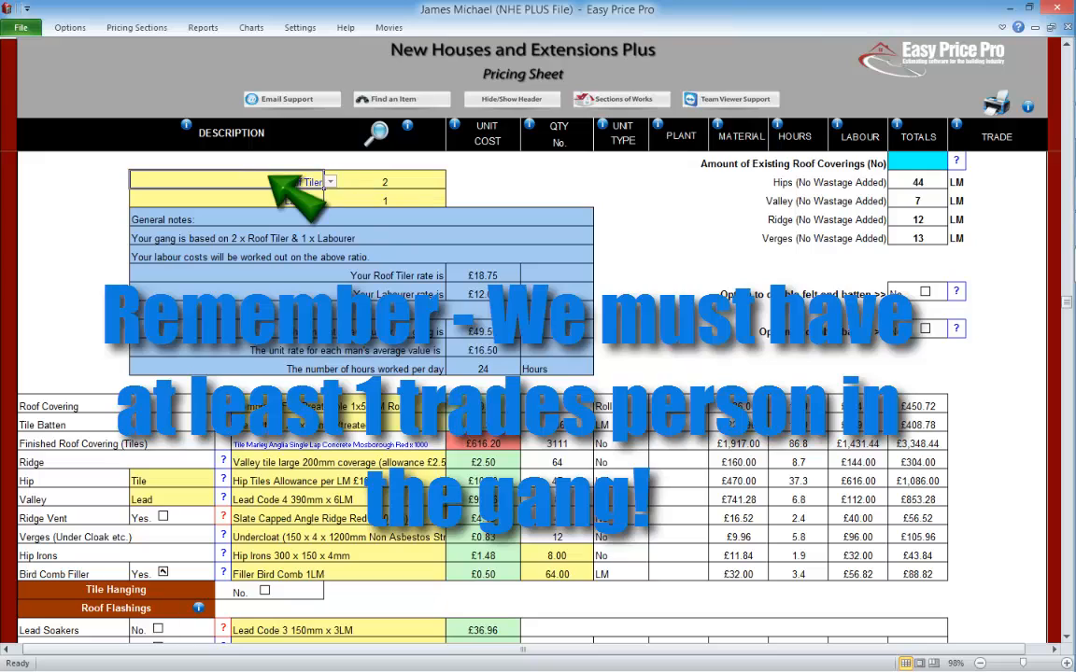
pyautogui.click(330, 181)
pyautogui.click(330, 181)
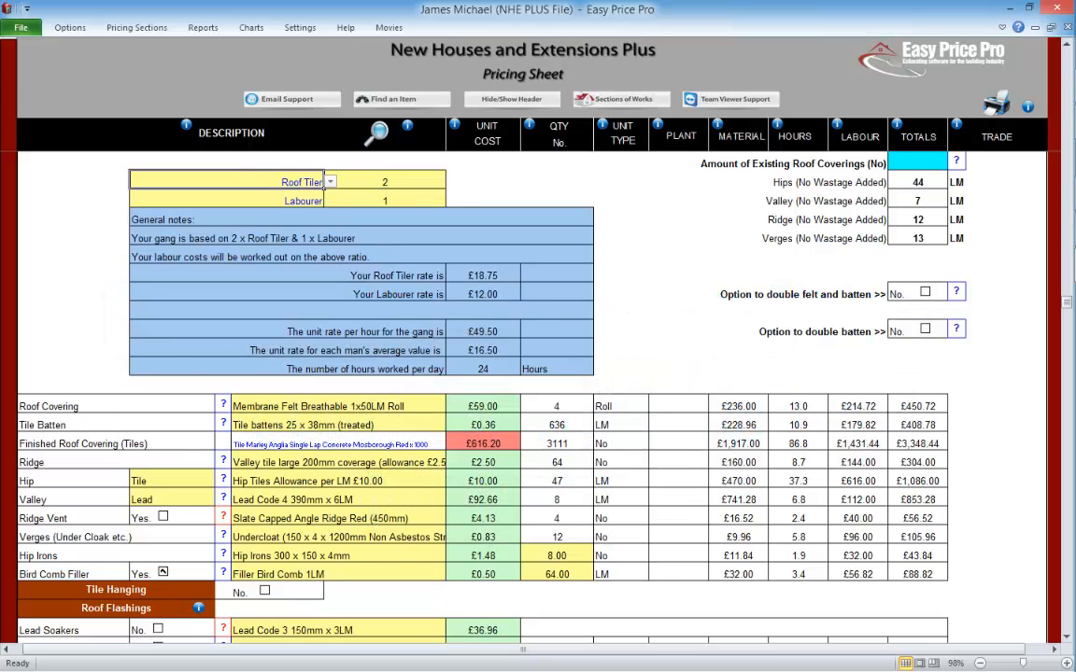
pyautogui.click(378, 180)
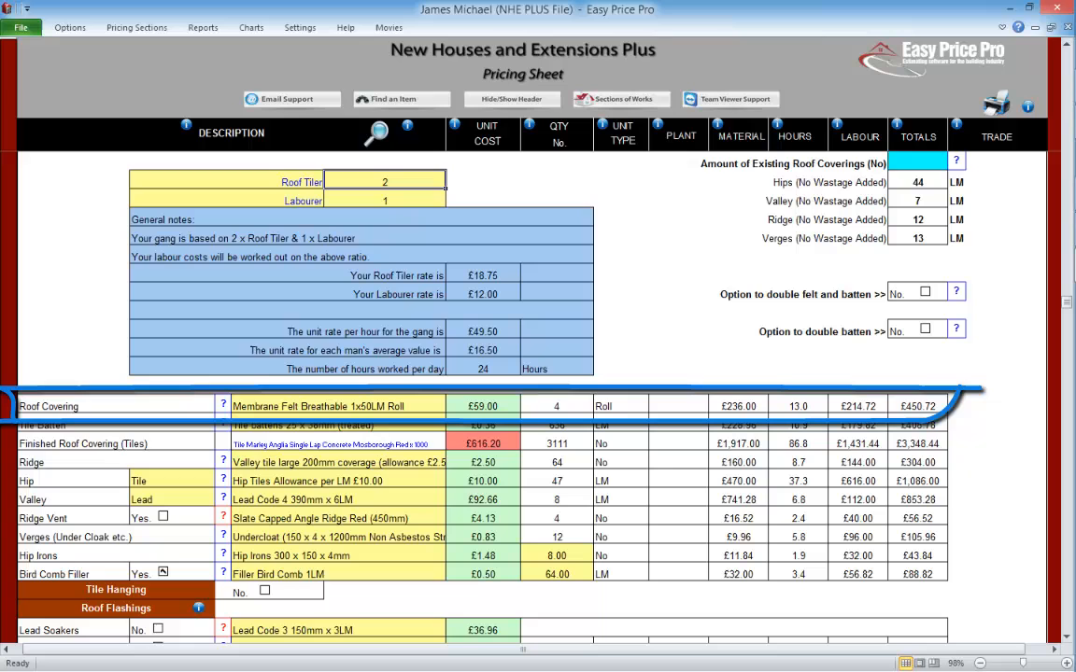
# Step: Open the quote library and examine the Roof Tiling labour rates, especially the cost per unit for Fitting Of Felt Per M2
pyautogui.click(299, 27)
pyautogui.click(310, 58)
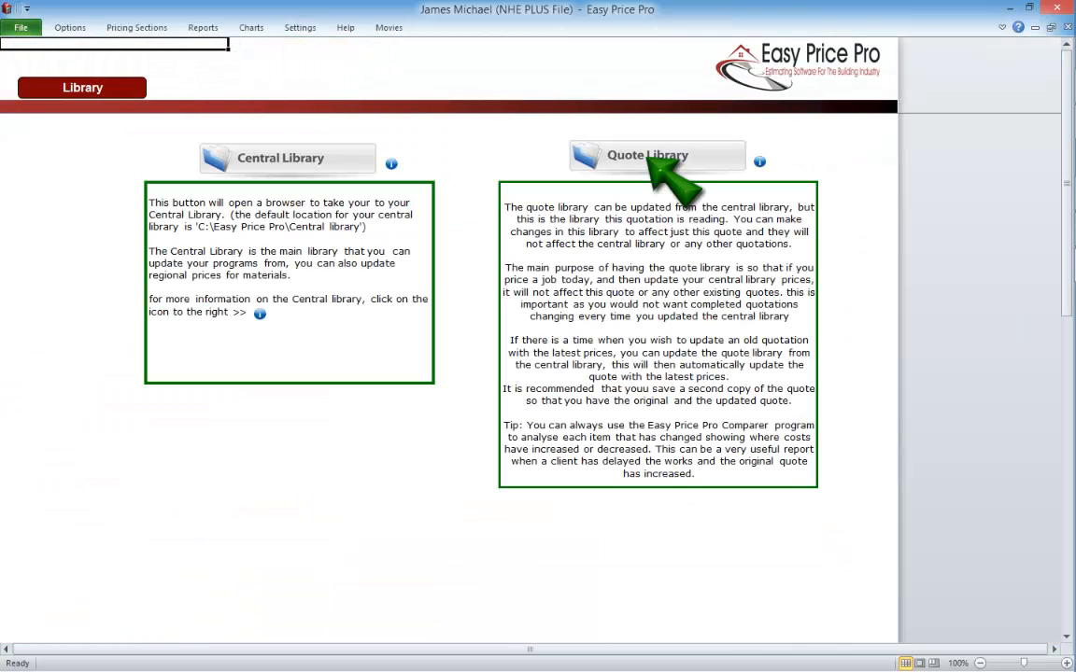
pyautogui.click(647, 155)
pyautogui.click(740, 125)
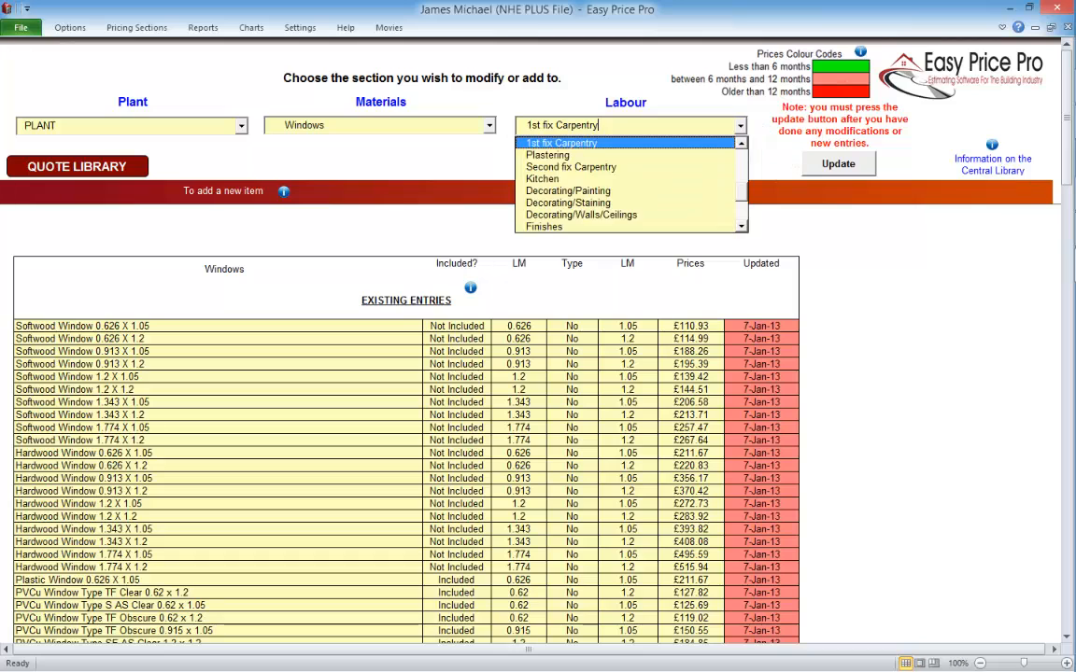
pyautogui.click(740, 142)
pyautogui.click(741, 142)
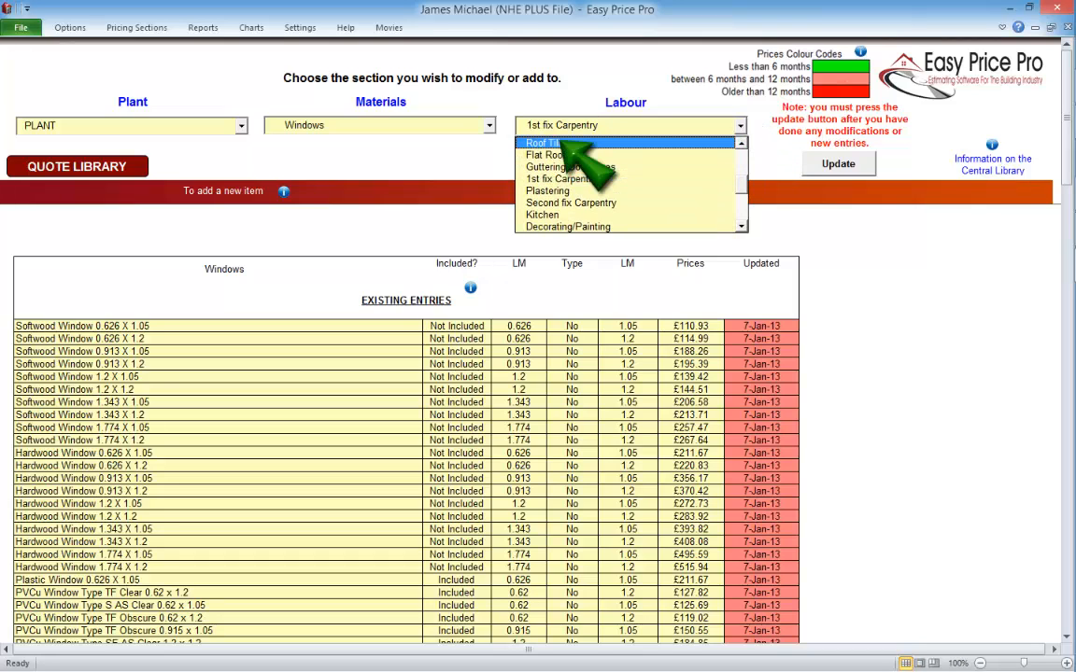
pyautogui.click(551, 143)
pyautogui.click(217, 281)
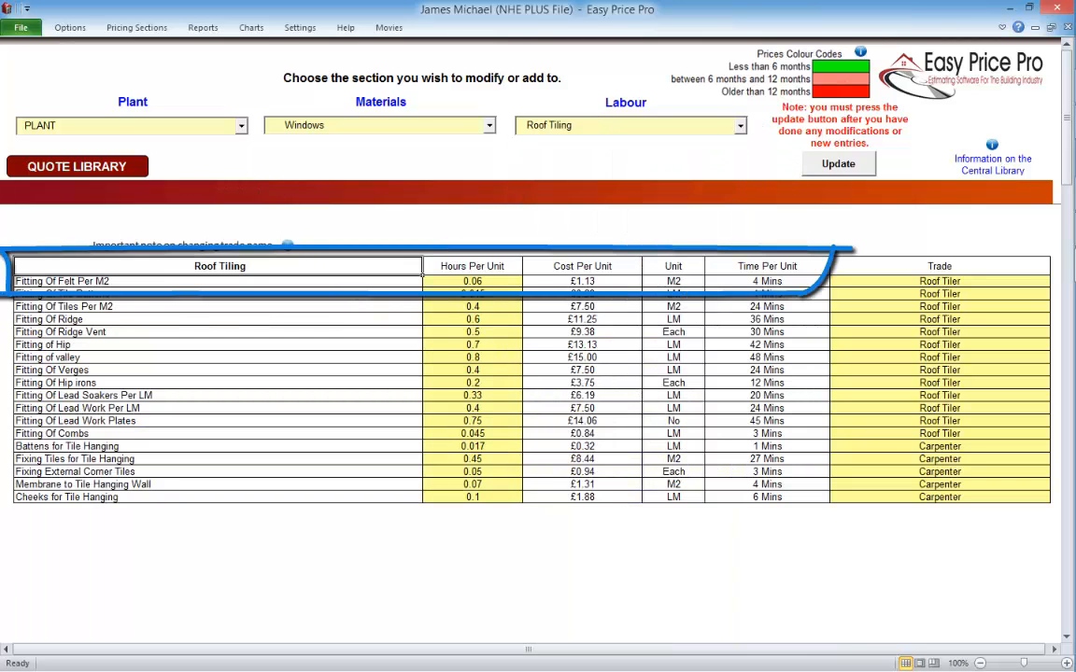
pyautogui.click(582, 281)
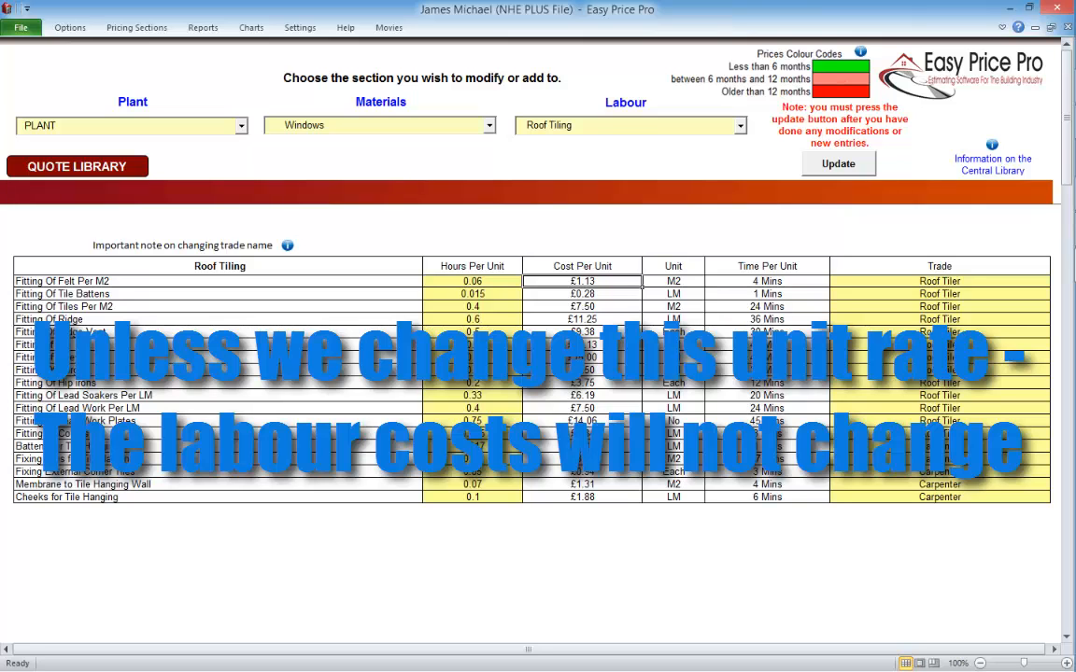
# Step: In the quote library's labour Trade section, add a Superfast Roof Tiler at £30.00 per hour and 8 hours per day
pyautogui.click(740, 126)
pyautogui.scroll(3, 740, 131)
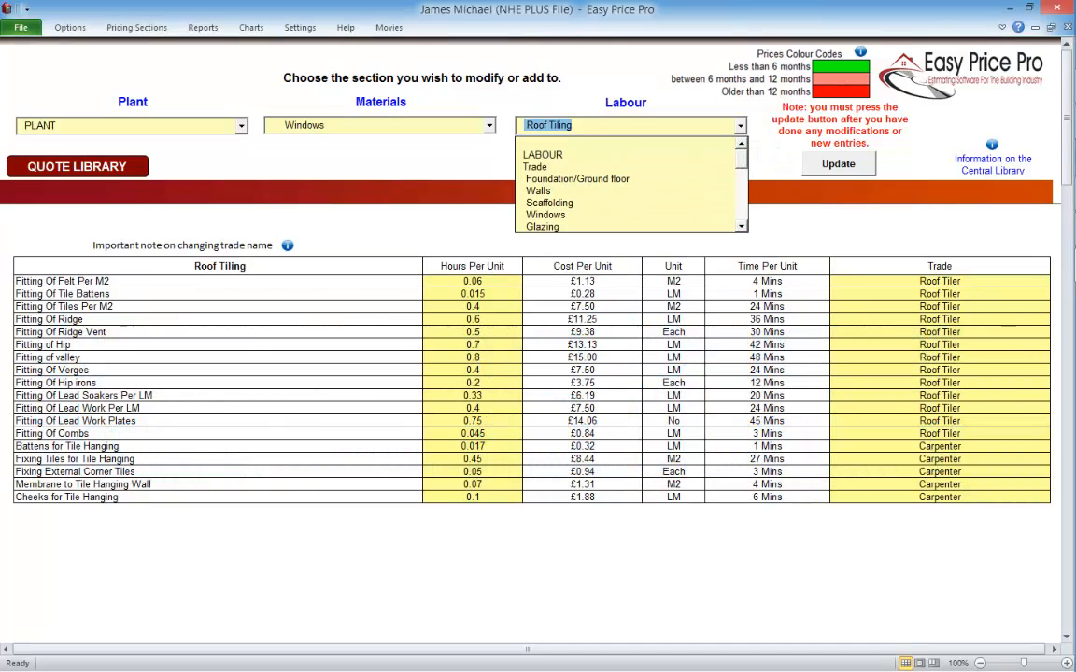
pyautogui.click(595, 168)
pyautogui.click(421, 549)
pyautogui.write('Sup')
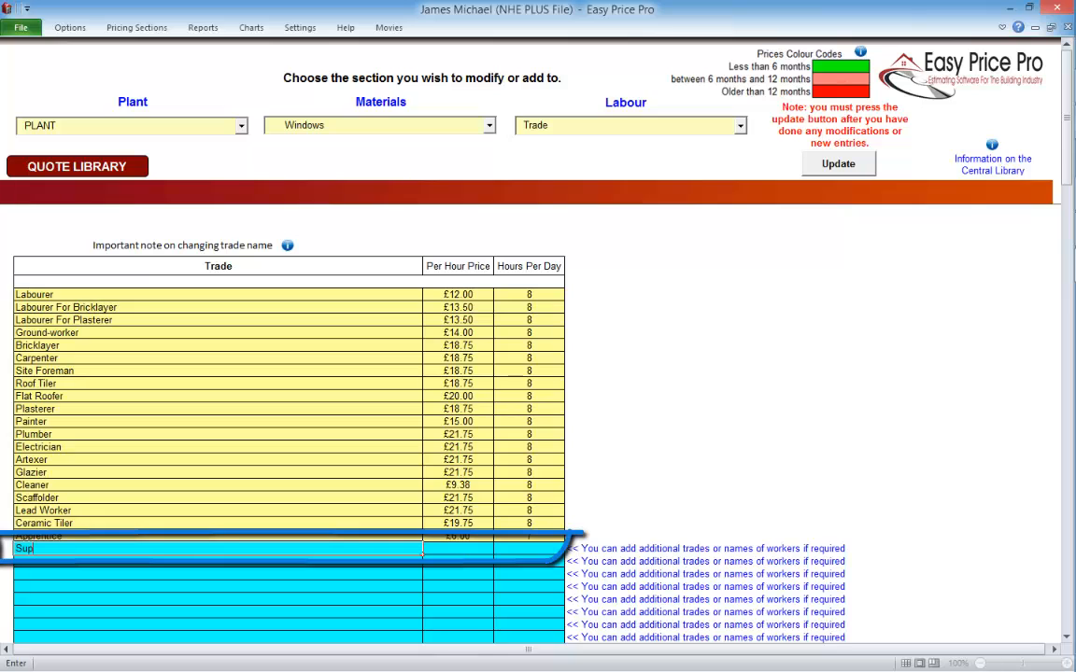
pyautogui.write('erfast Roof Tiler')
pyautogui.press('Tab')
pyautogui.write('30.00')
pyautogui.press('Return')
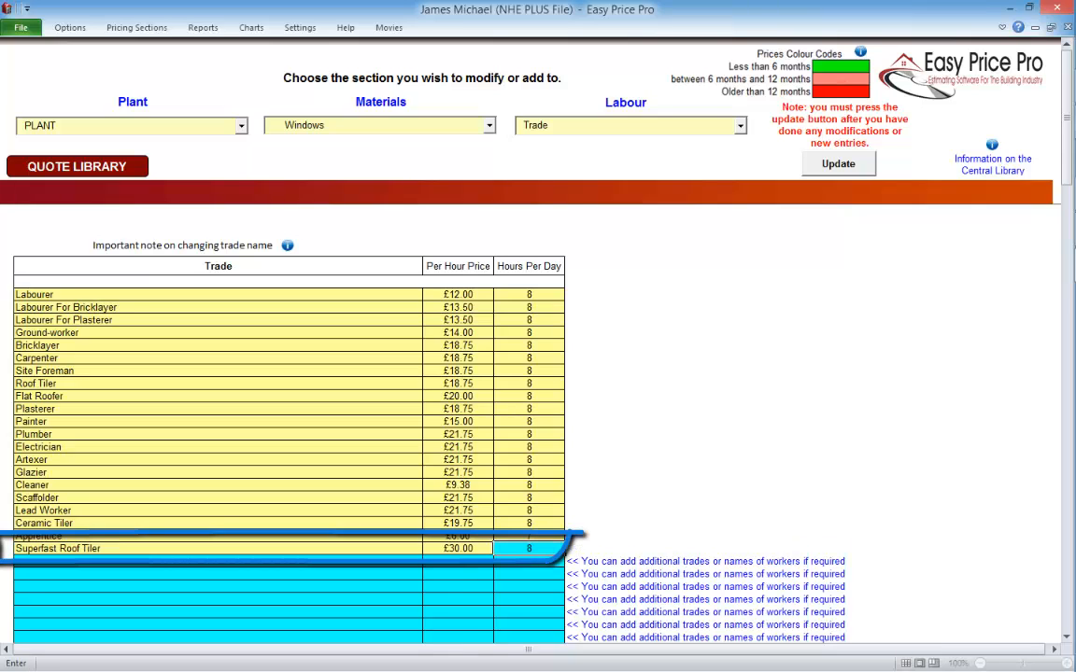
# Step: Add a worker by first name at £18.00 per hour and 8 hours per day, and save the changes to the quote library
pyautogui.write('Harry')
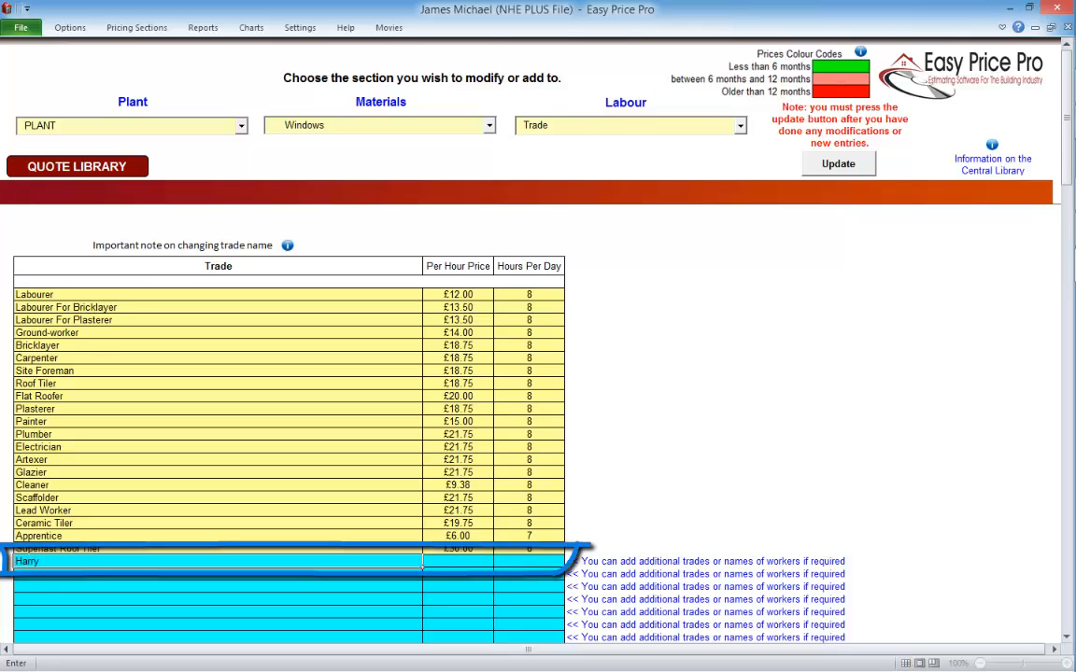
pyautogui.press('Tab')
pyautogui.write('18.00')
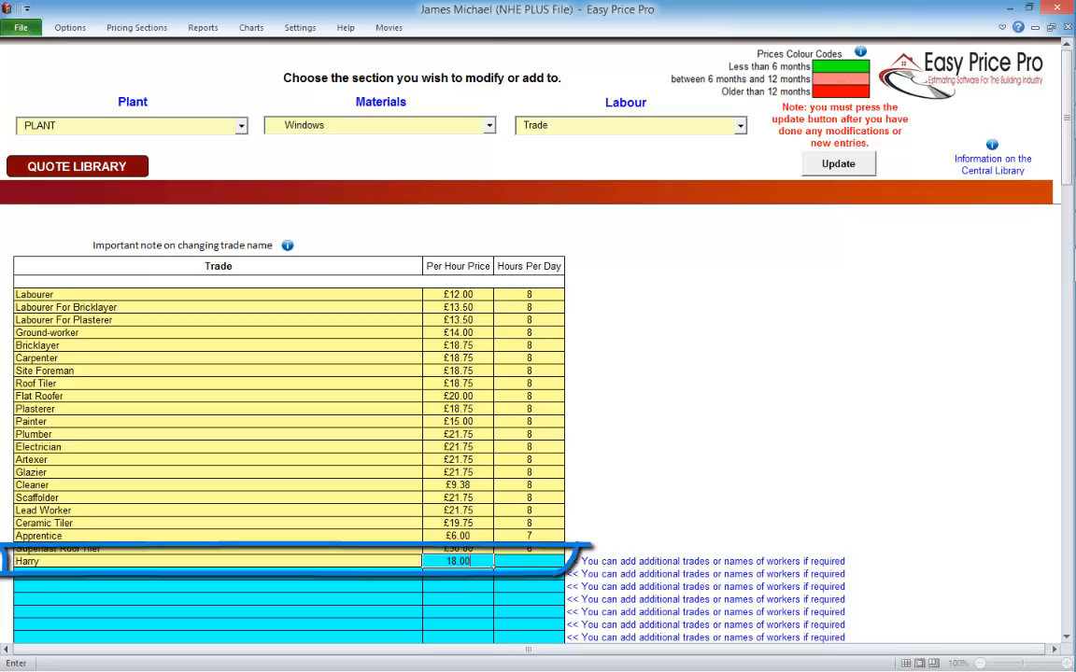
pyautogui.press('Tab')
pyautogui.write('8')
pyautogui.press('Return')
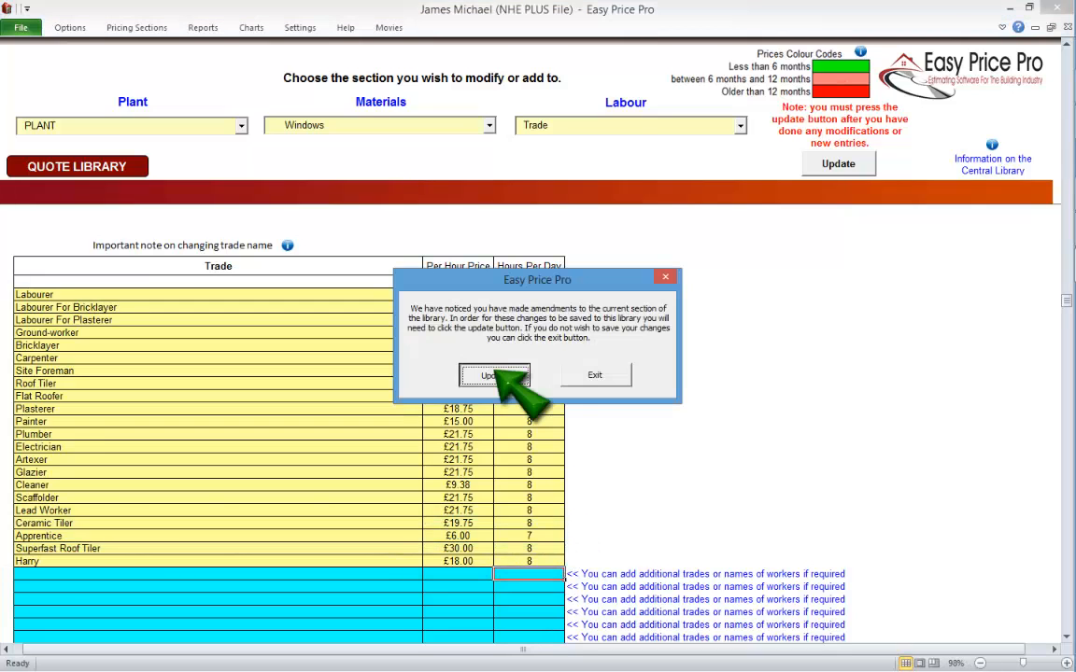
pyautogui.click(494, 374)
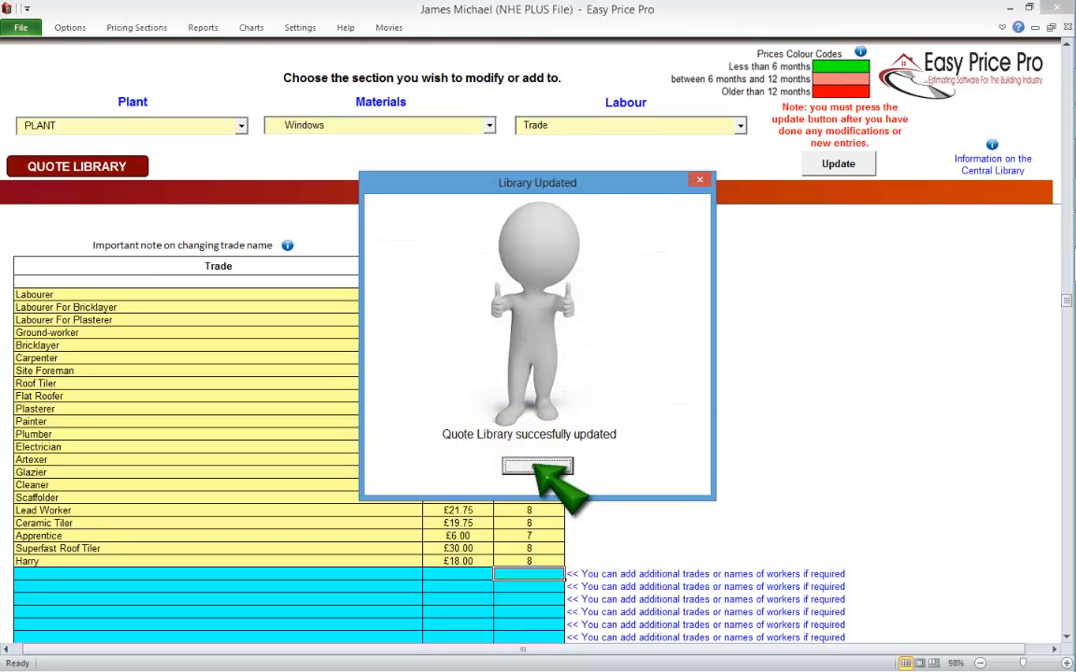
pyautogui.click(537, 466)
# Step: Return to the Roof Tiling pricing section and review the Roof Covering hours and the section's total hours and labour
pyautogui.click(137, 28)
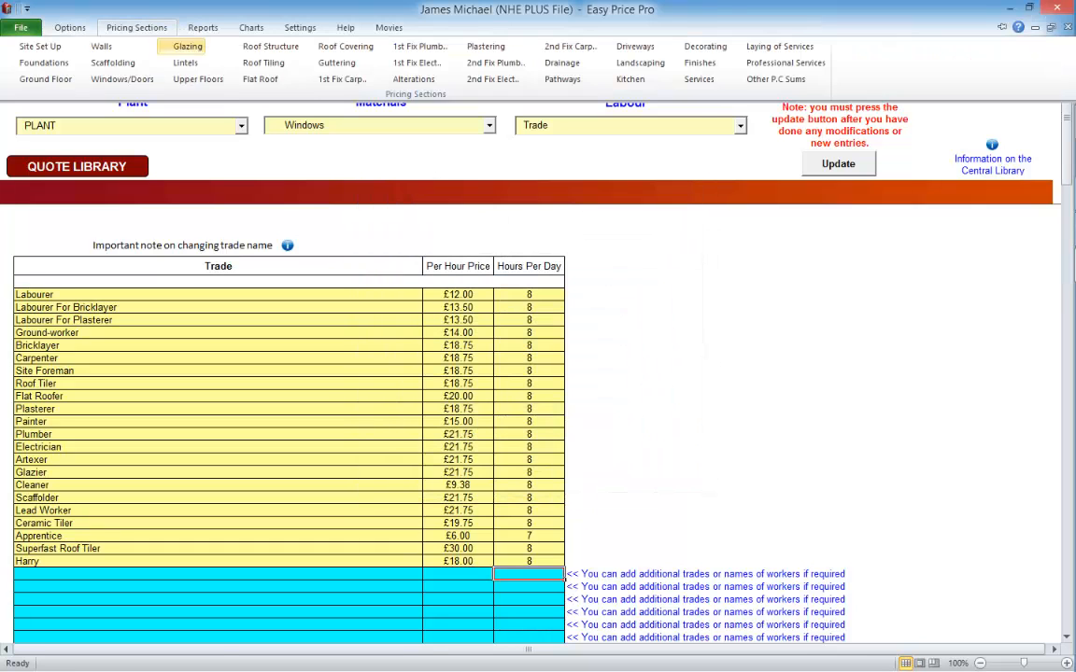
pyautogui.click(258, 62)
pyautogui.click(1066, 637)
pyautogui.click(1067, 637)
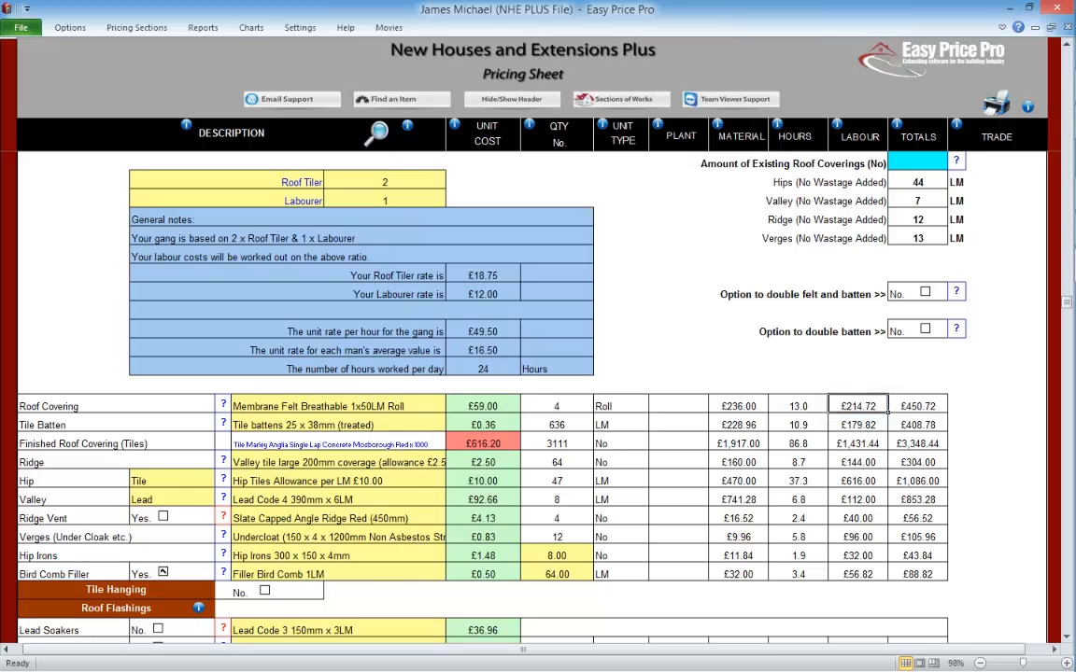
pyautogui.click(798, 406)
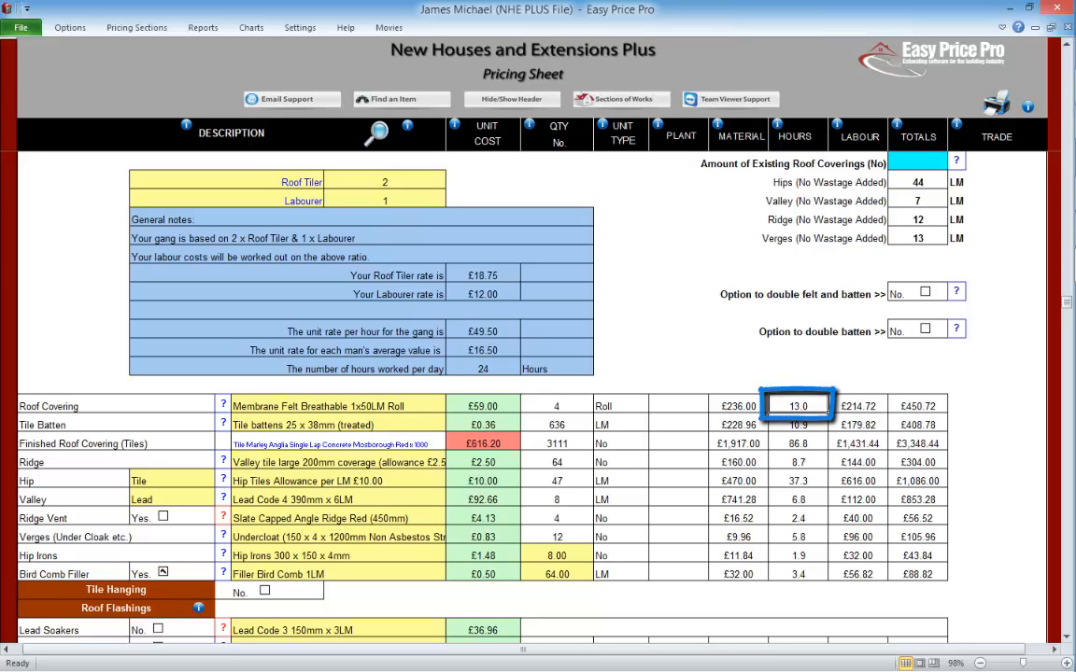
pyautogui.scroll(-7, 523, 373)
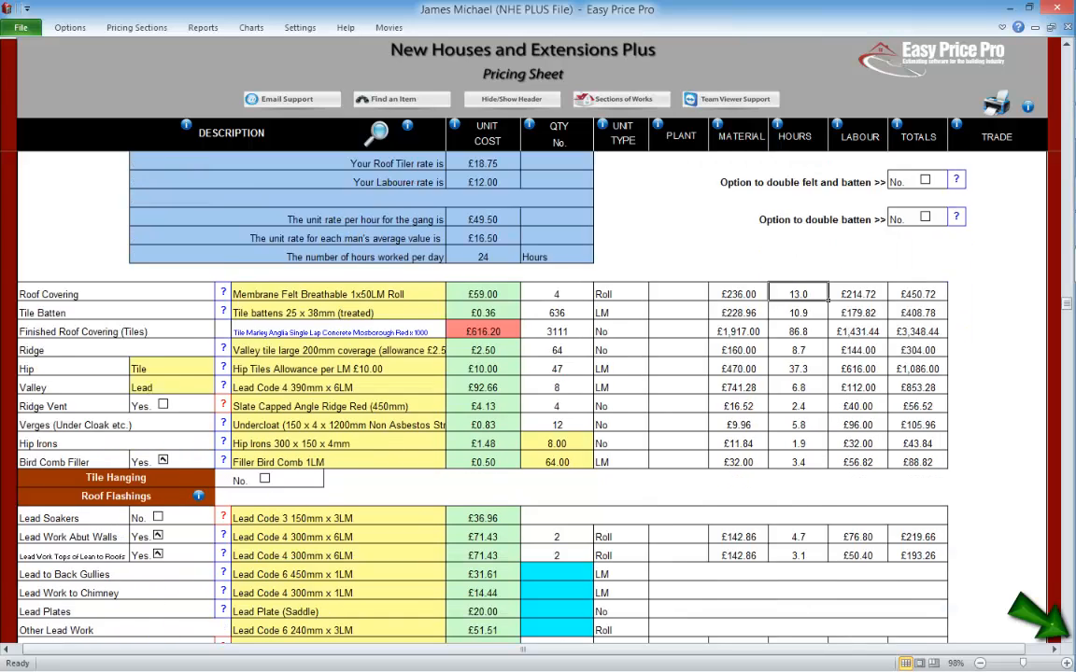
pyautogui.scroll(-1, 523, 374)
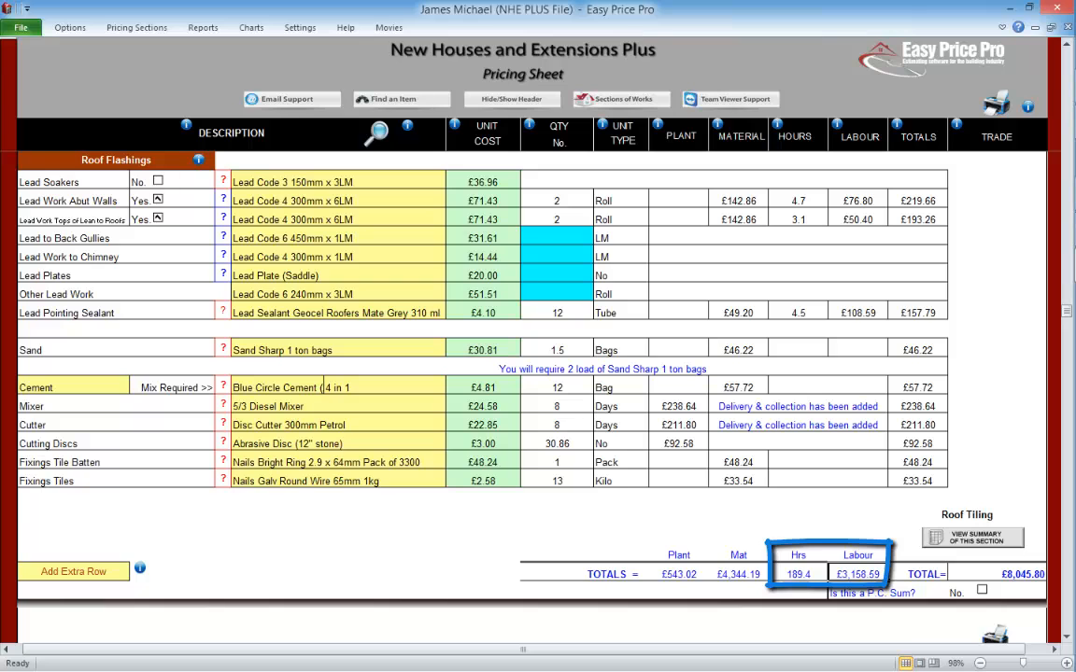
pyautogui.scroll(5, 523, 373)
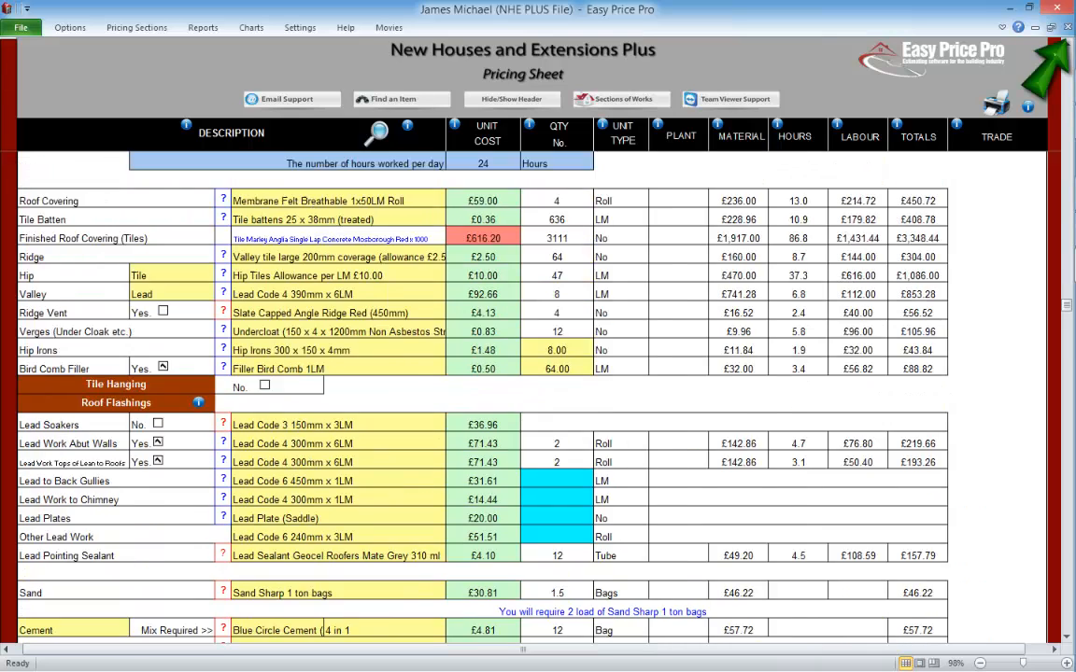
pyautogui.scroll(4, 523, 373)
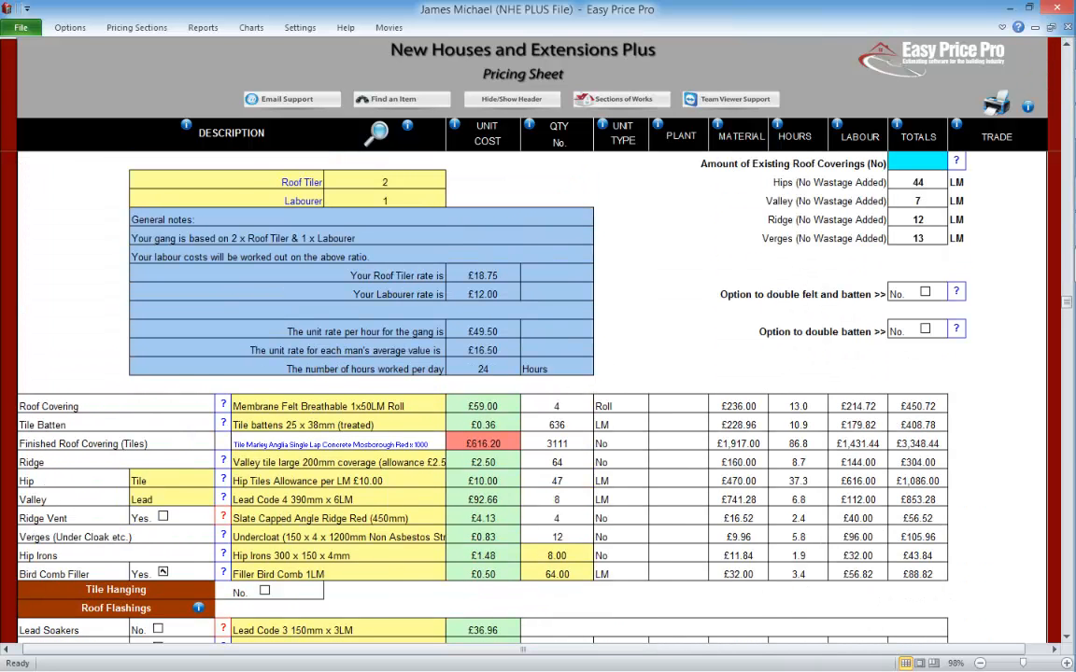
# Step: Change the gang's Roof Tiler to Superfast Roof Tiler and clear the Labourer quantity
pyautogui.click(249, 182)
pyautogui.click(331, 180)
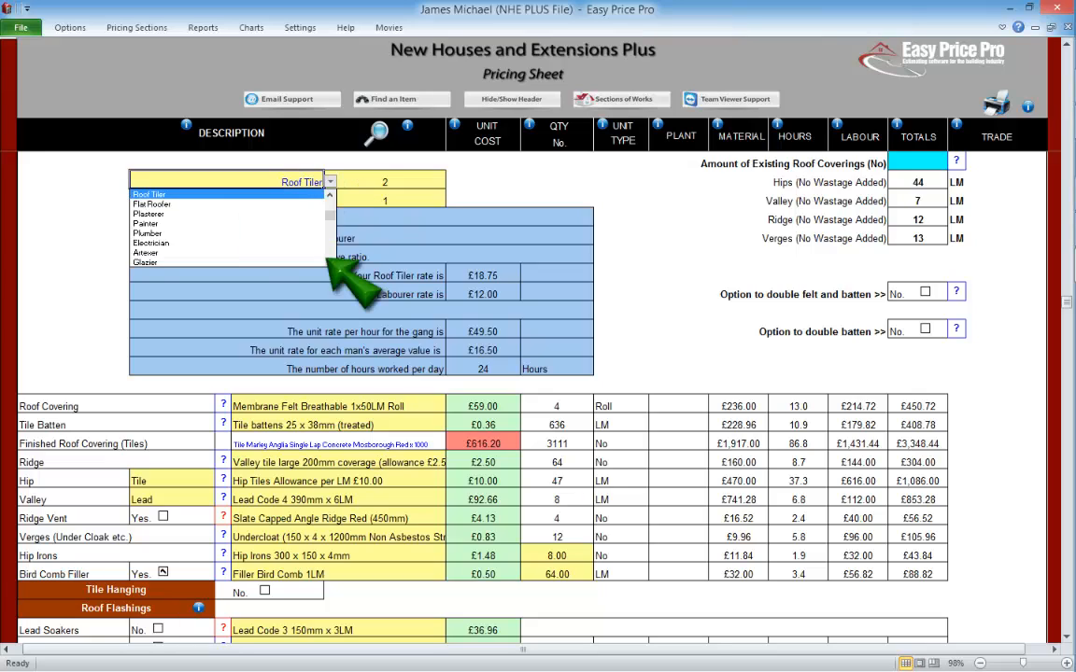
pyautogui.scroll(-4, 327, 257)
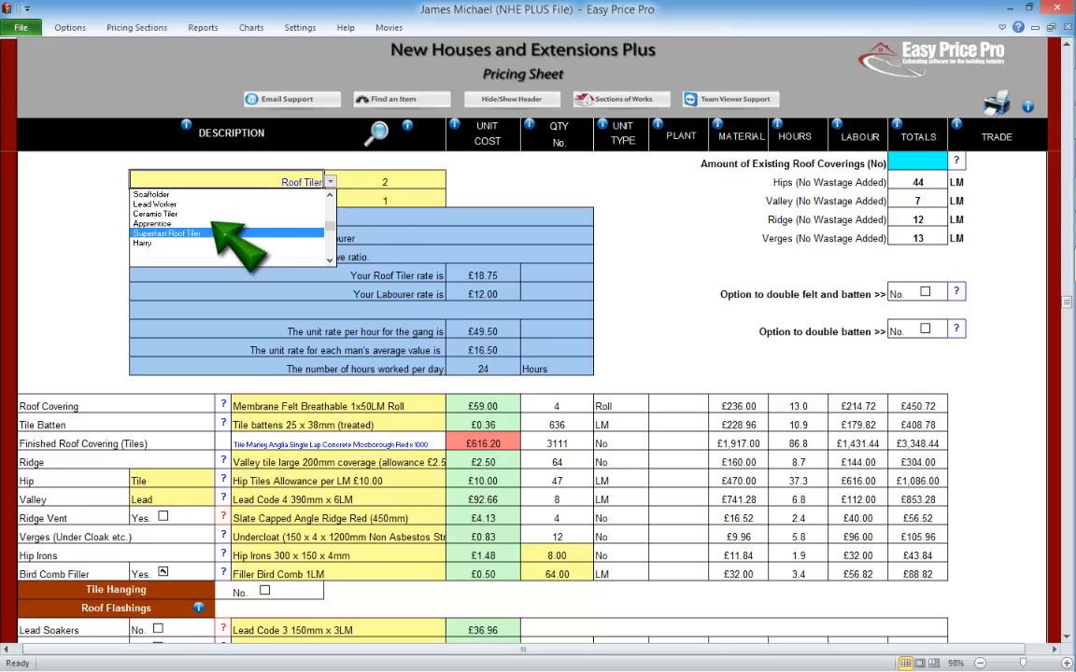
pyautogui.click(213, 233)
pyautogui.click(384, 200)
pyautogui.press('Delete')
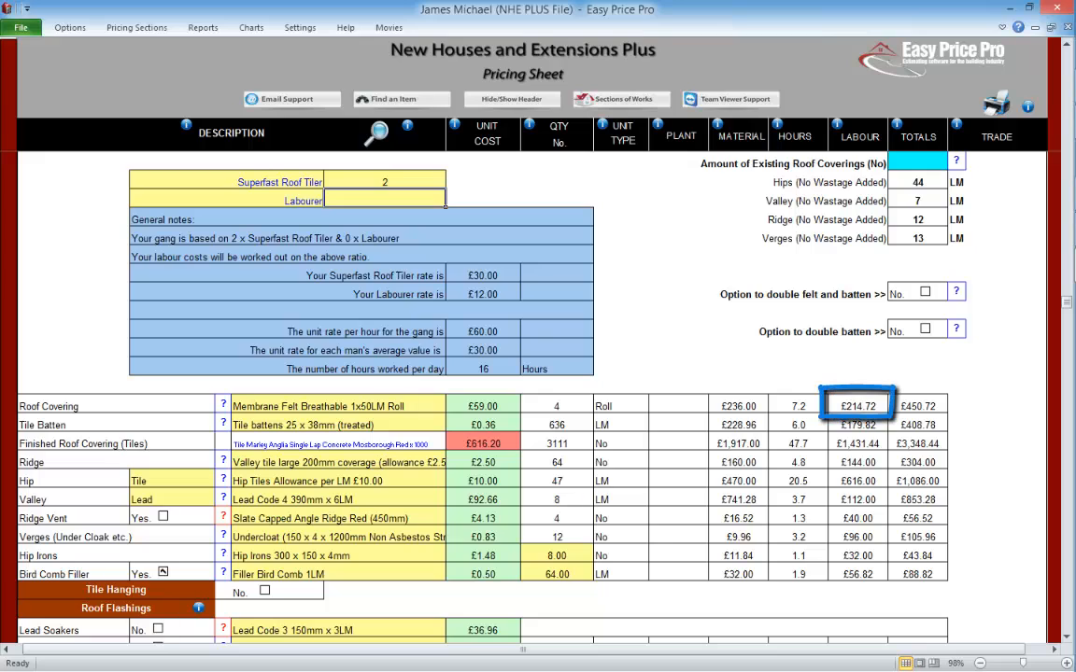
# Step: Check the Roof Covering labour cost and the section's total hours and labour for the Superfast Roof Tiler gang
pyautogui.click(858, 404)
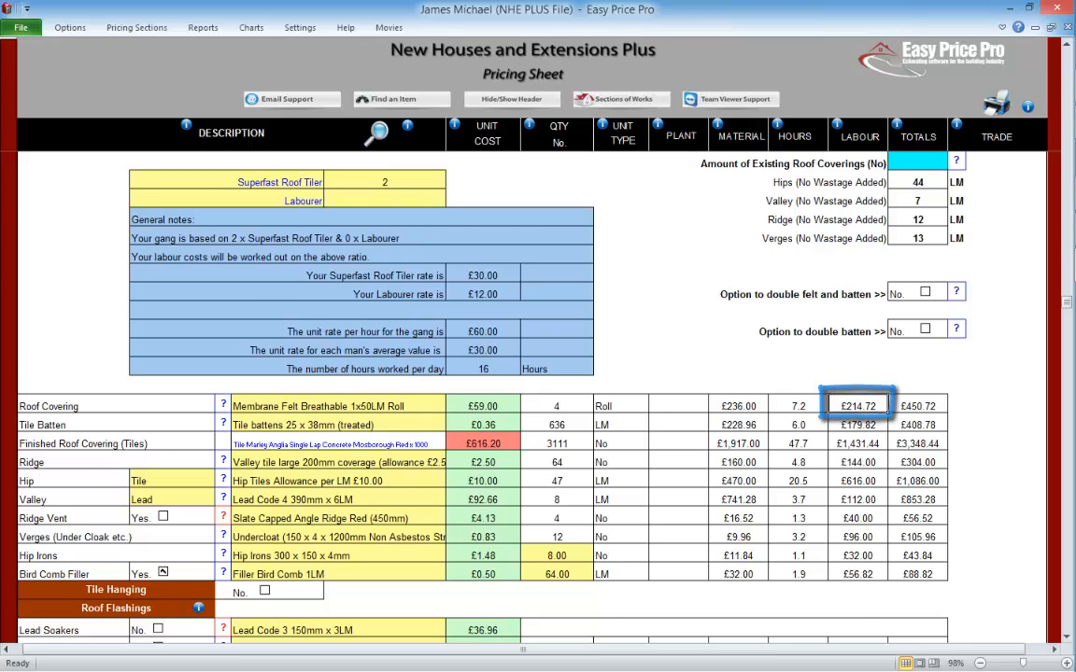
pyautogui.scroll(-7, 538, 392)
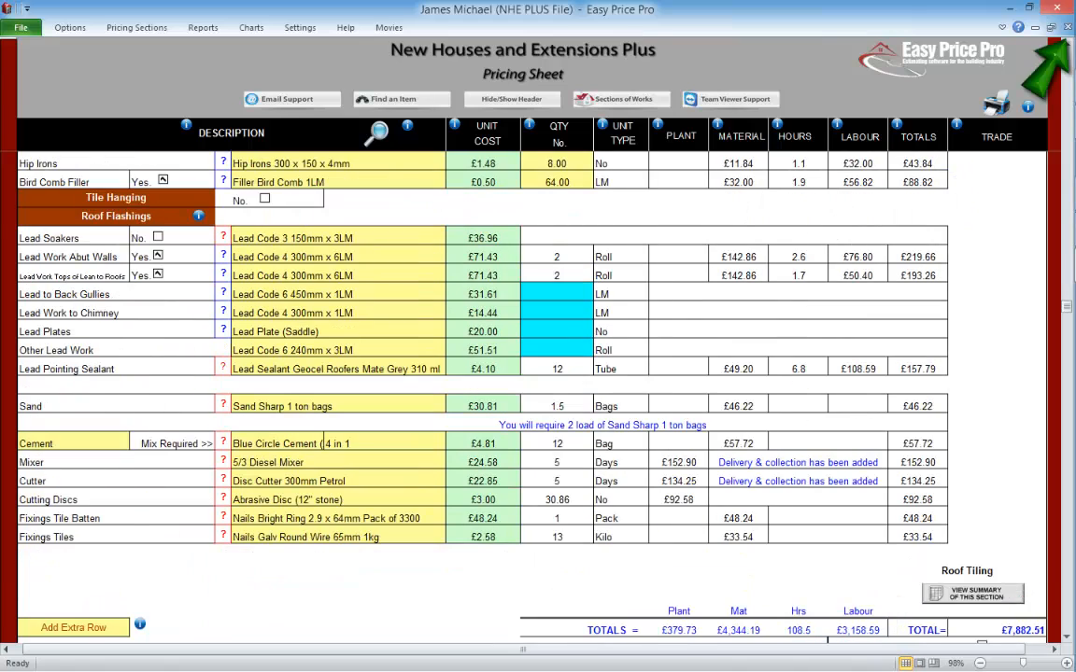
pyautogui.scroll(5, 323, 444)
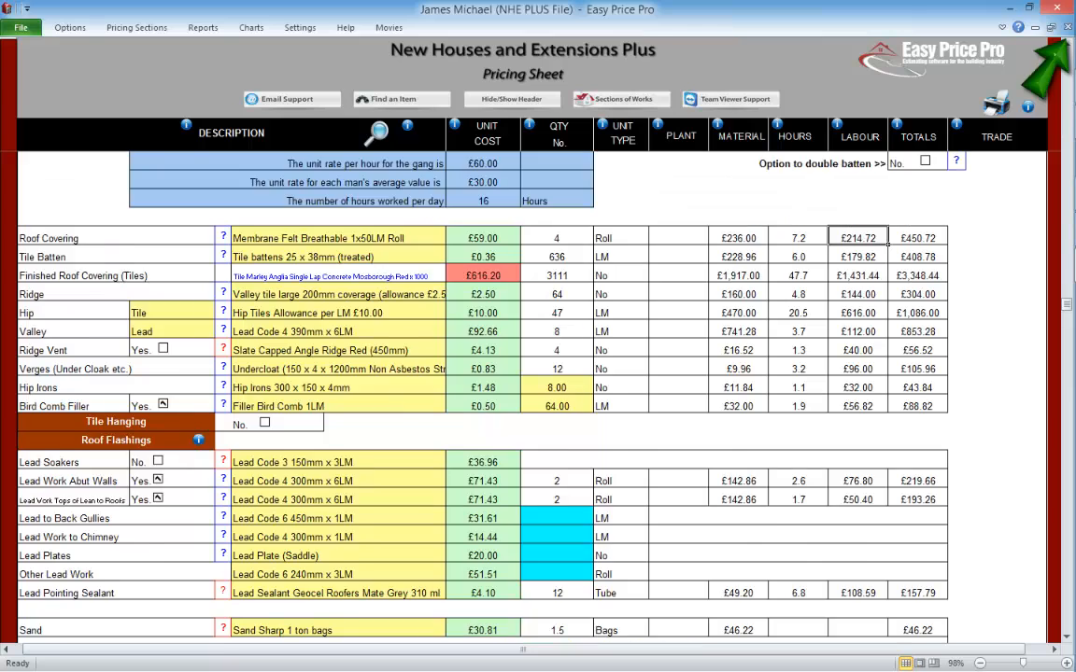
pyautogui.scroll(2, 538, 420)
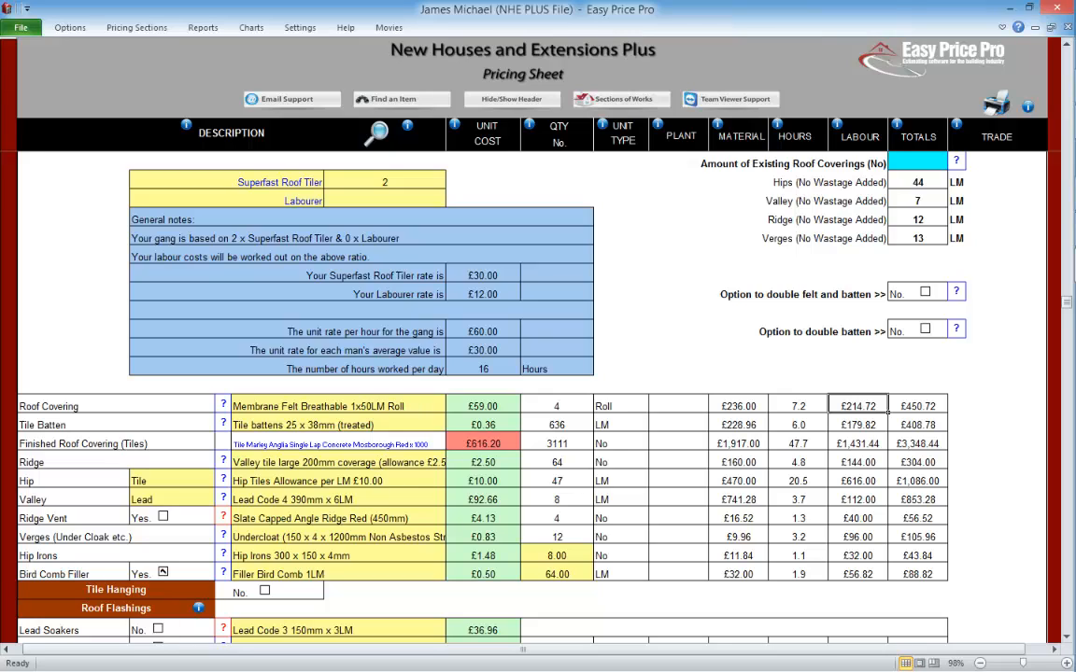
# Step: Set the gang to 1 of the named worker from the quote library and 1 Apprentice in place of the Labourer
pyautogui.click(313, 183)
pyautogui.click(331, 182)
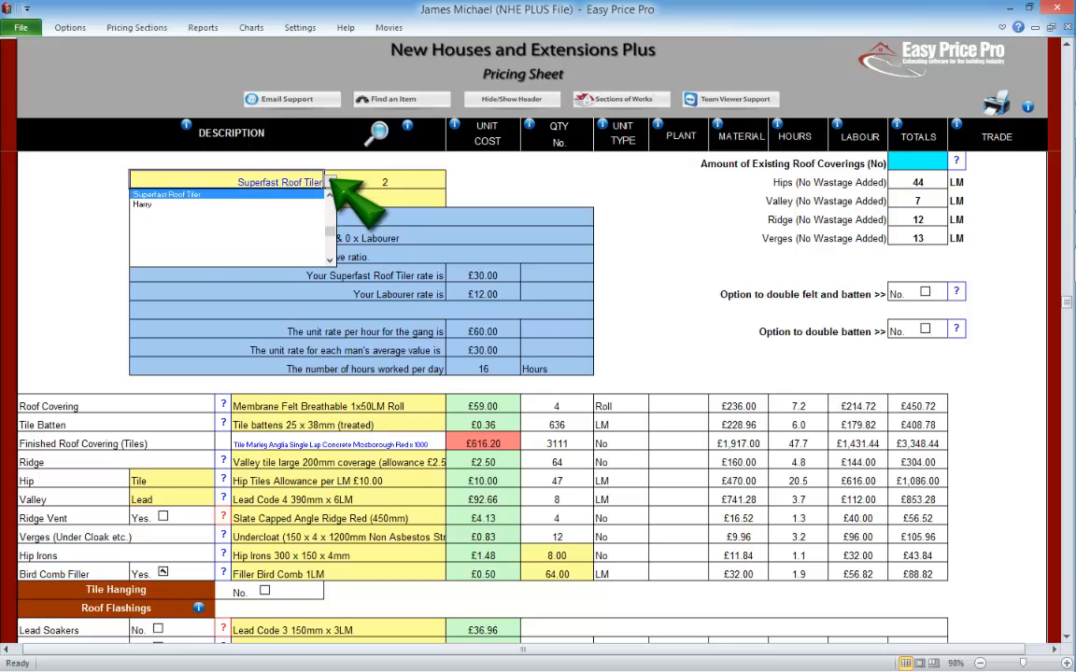
pyautogui.click(147, 203)
pyautogui.click(299, 201)
pyautogui.click(331, 201)
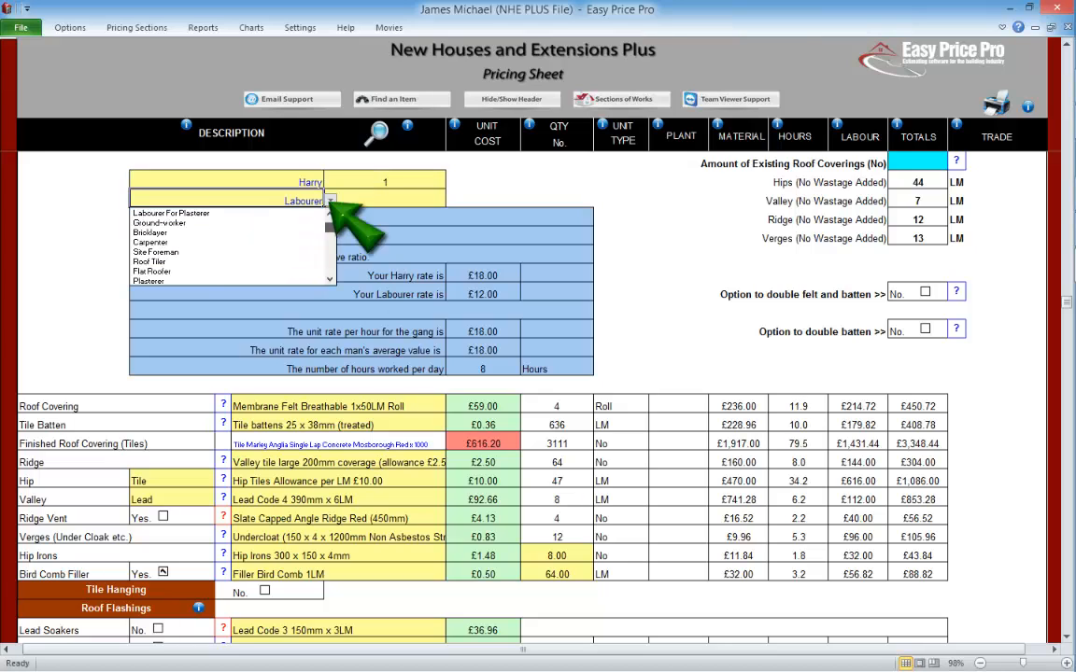
pyautogui.click(329, 278)
pyautogui.click(161, 263)
pyautogui.press('Right')
pyautogui.write('1')
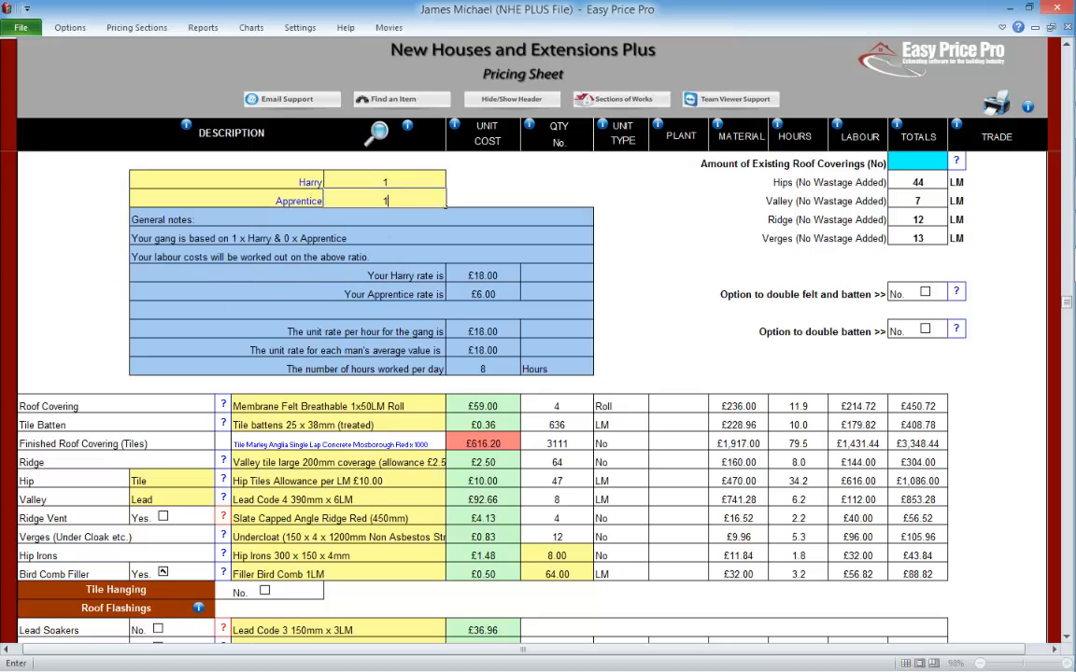
pyautogui.press('Up')
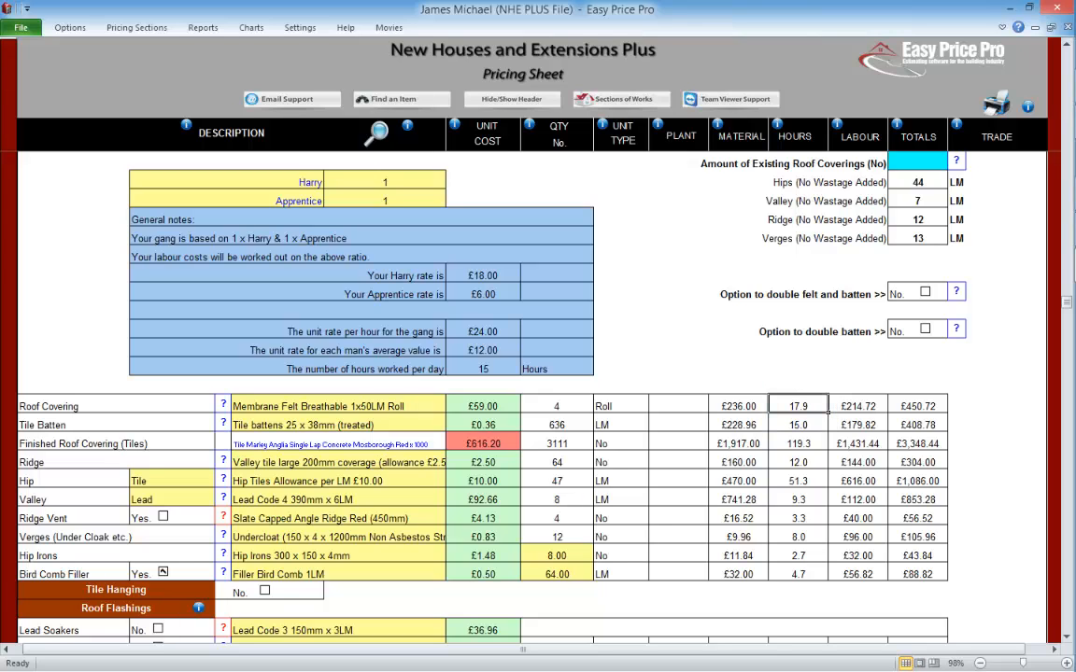
# Step: Check the Roof Tiling section's total hours and labour for the gang of the named worker and Apprentice
pyautogui.scroll(-6, 538, 397)
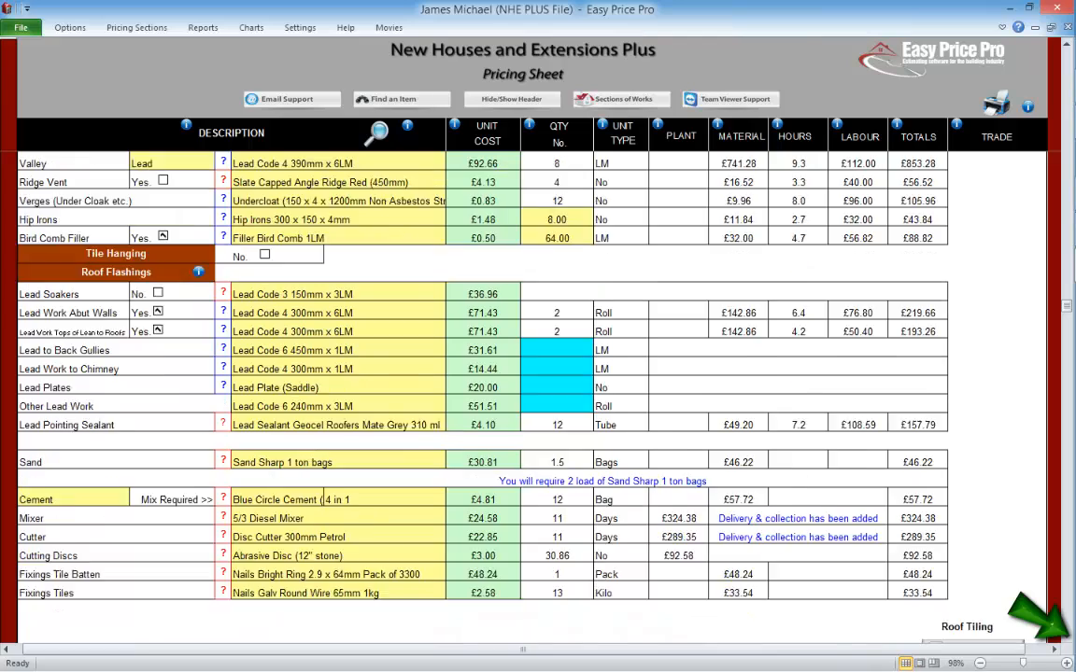
pyautogui.scroll(-1, 538, 374)
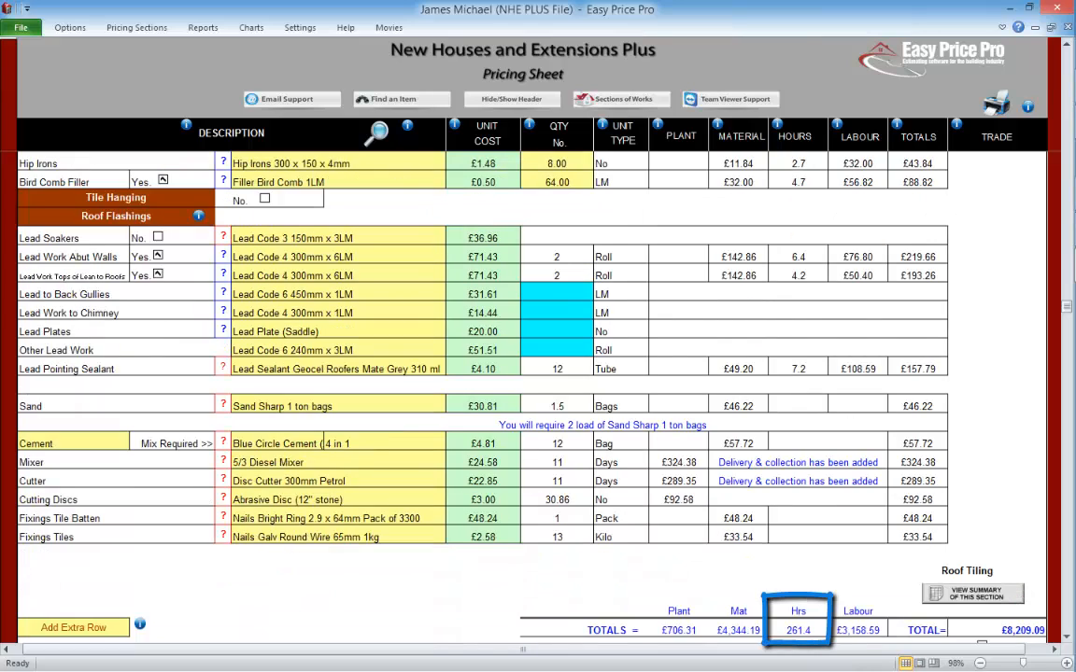
pyautogui.scroll(7, 538, 373)
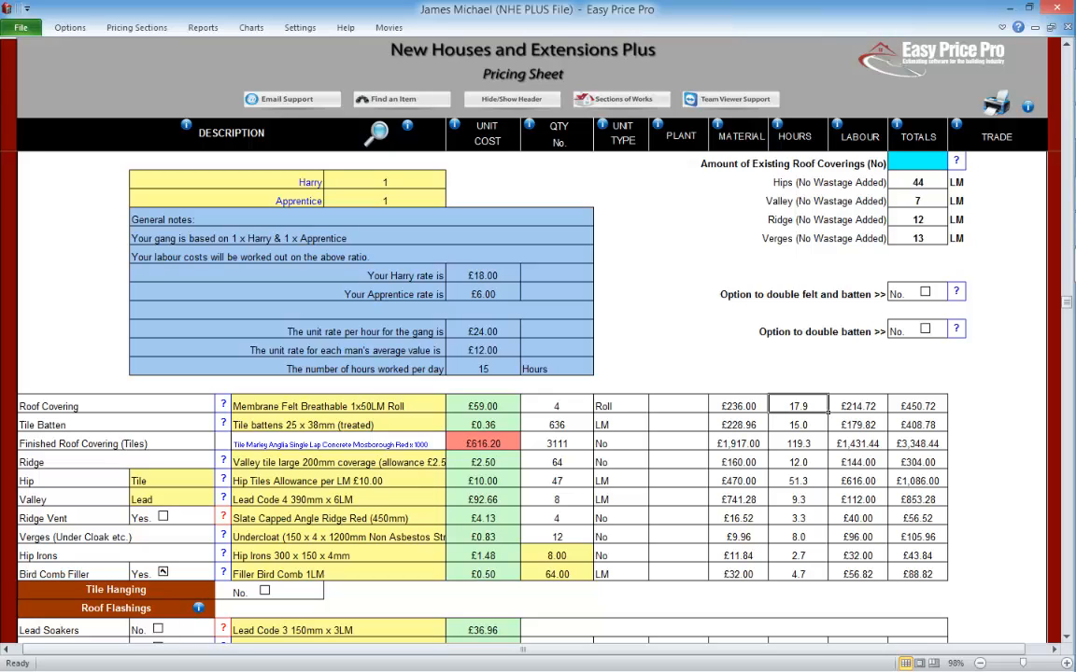
# Step: Clear the Apprentice quantity and replace the named worker with Superfast Roof Tiler, trying quantities of 2 and 7
pyautogui.click(384, 200)
pyautogui.write('0')
pyautogui.click(265, 180)
pyautogui.click(331, 182)
pyautogui.click(157, 197)
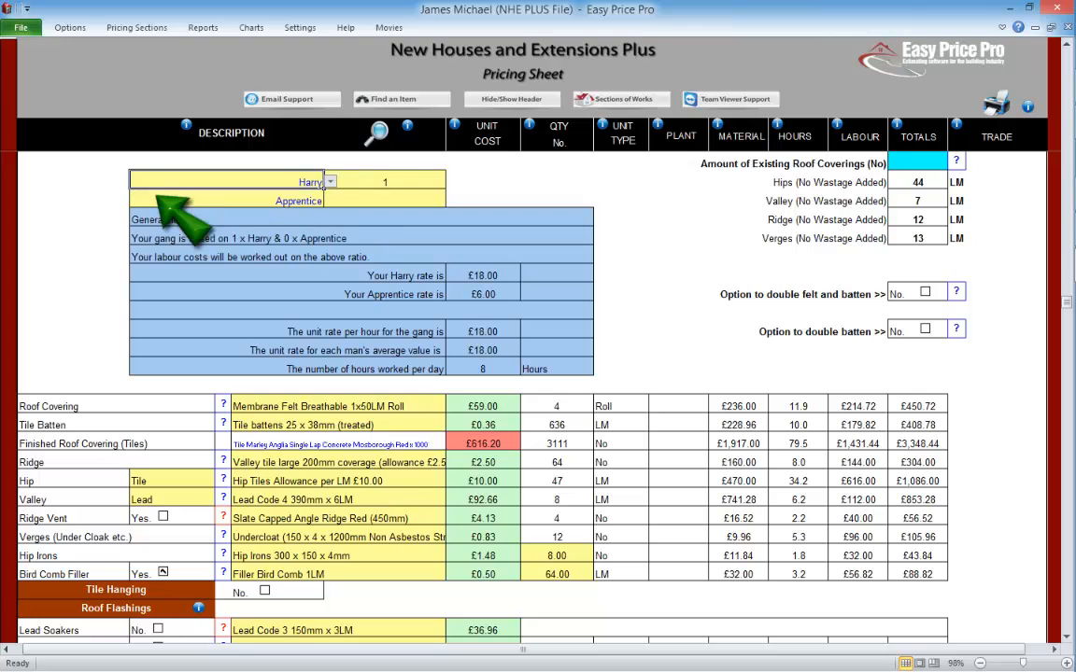
pyautogui.click(385, 181)
pyautogui.write('2')
pyautogui.press('Return')
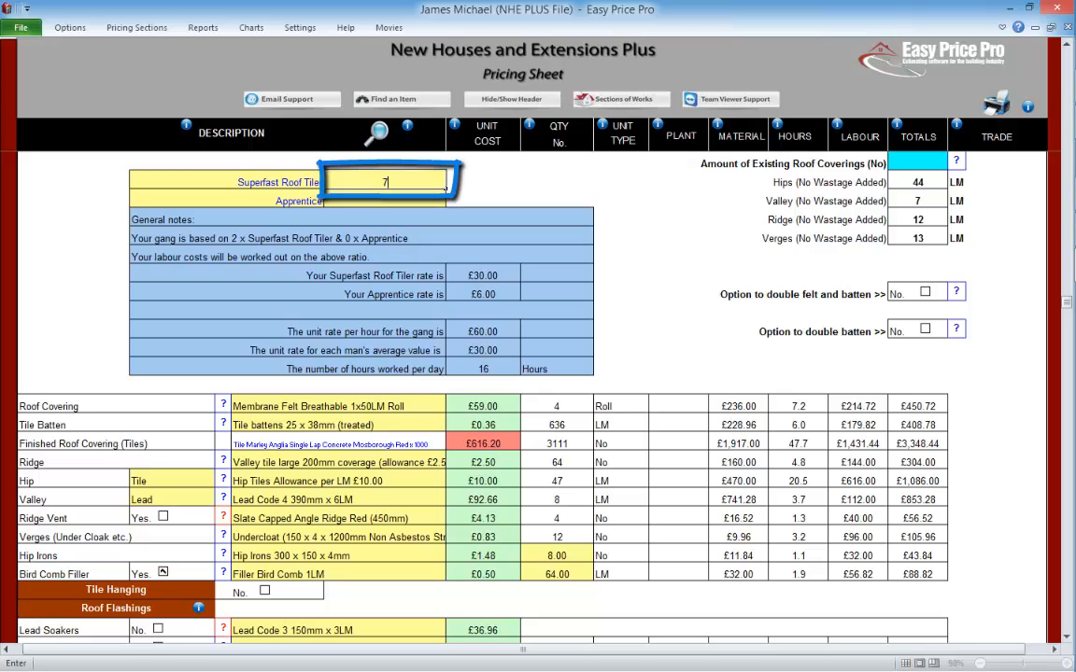
pyautogui.write('7')
pyautogui.press('Return')
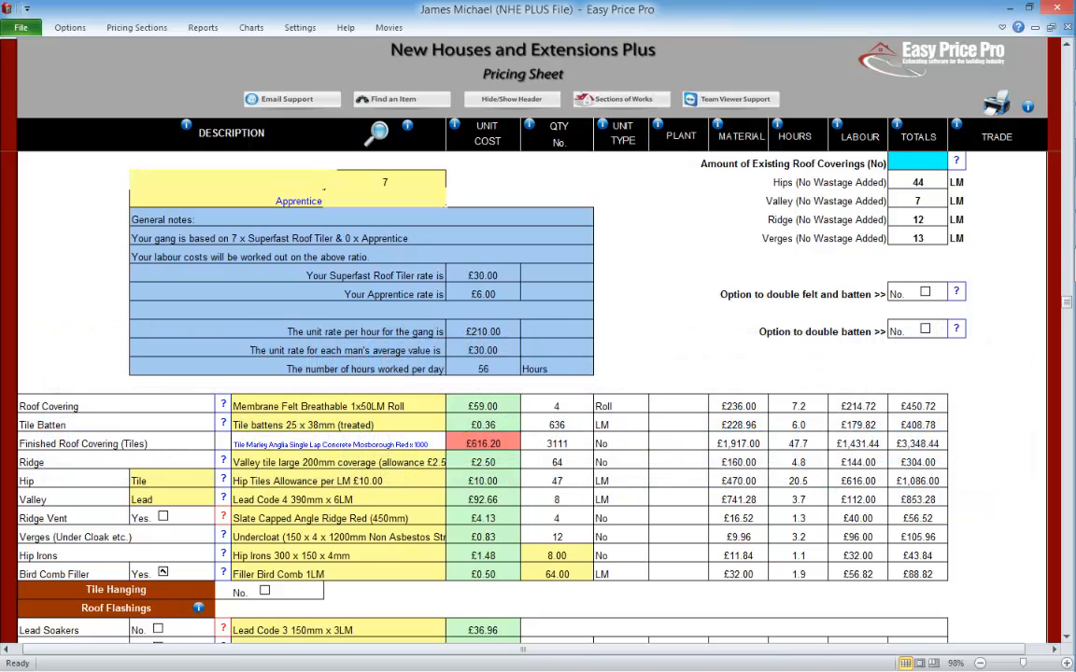
# Step: Change the gang's Superfast Roof Tiler to Roof Tiler with a quantity of 2
pyautogui.click(309, 182)
pyautogui.click(330, 183)
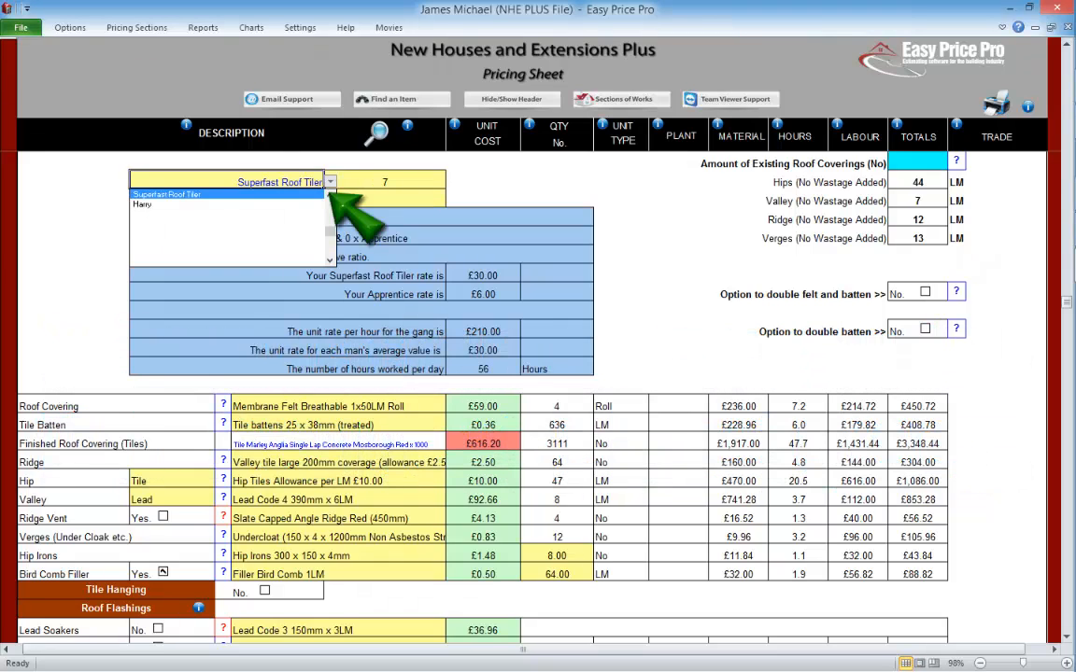
pyautogui.scroll(3, 332, 183)
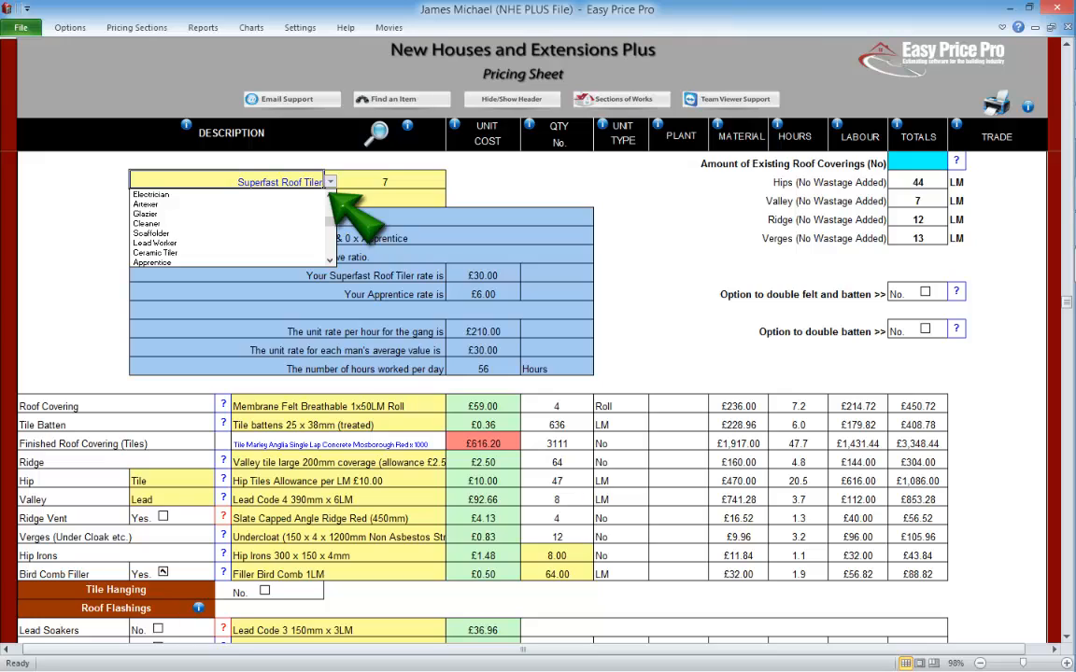
pyautogui.scroll(3, 329, 184)
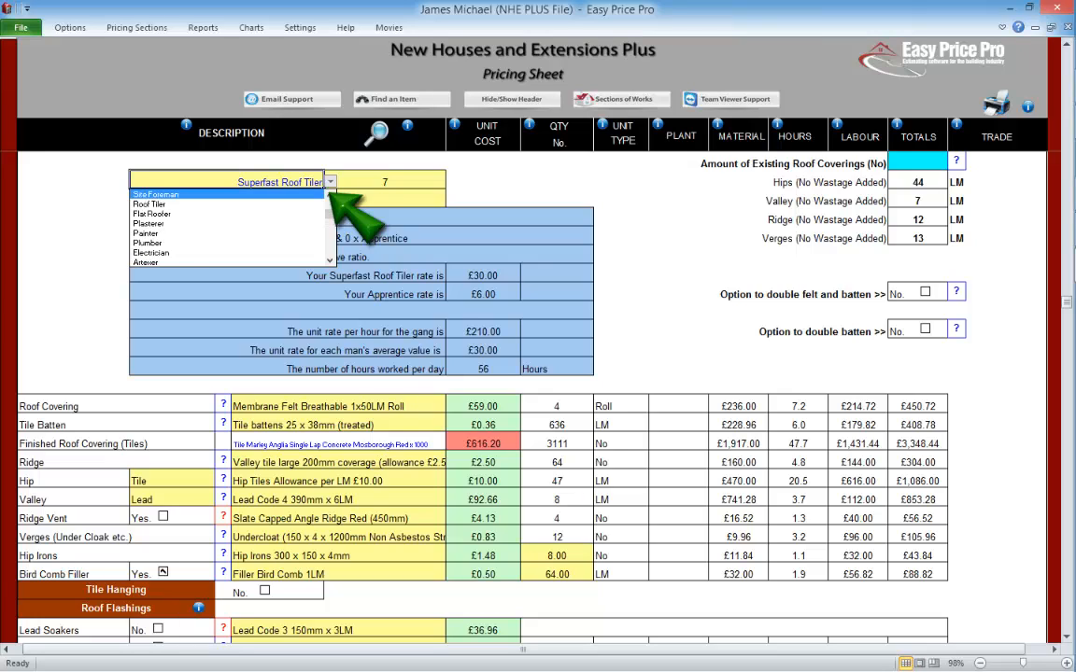
pyautogui.click(149, 204)
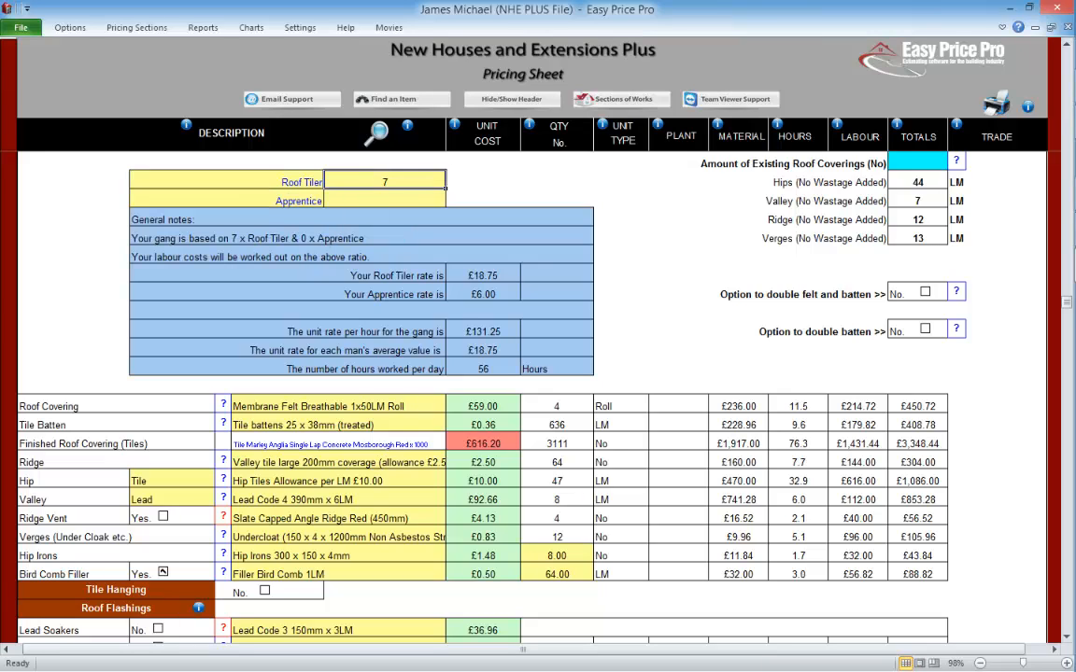
pyautogui.write('2')
# Step: Replace the gang's Apprentice with Labourer and set its quantity to 1
pyautogui.click(313, 201)
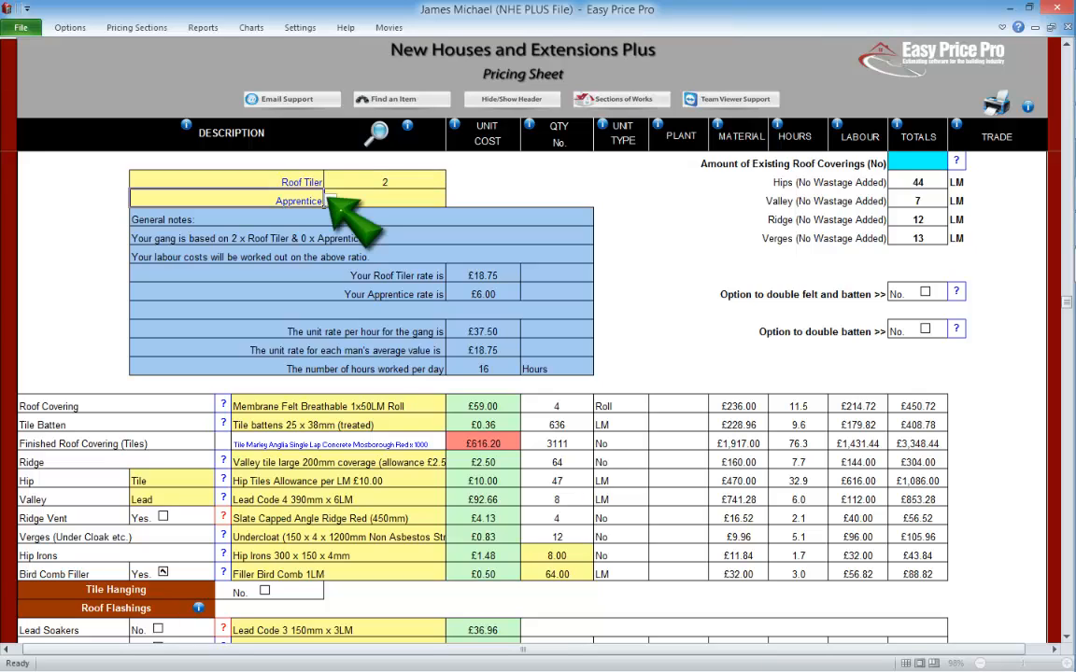
pyautogui.click(329, 200)
pyautogui.scroll(5, 328, 213)
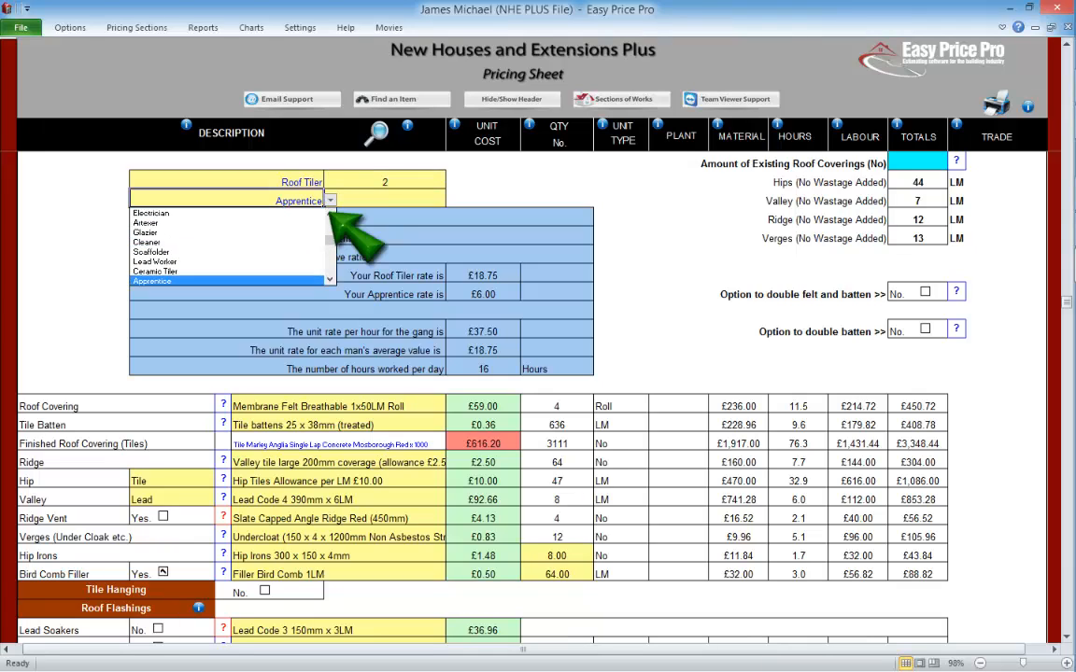
pyautogui.scroll(5, 328, 213)
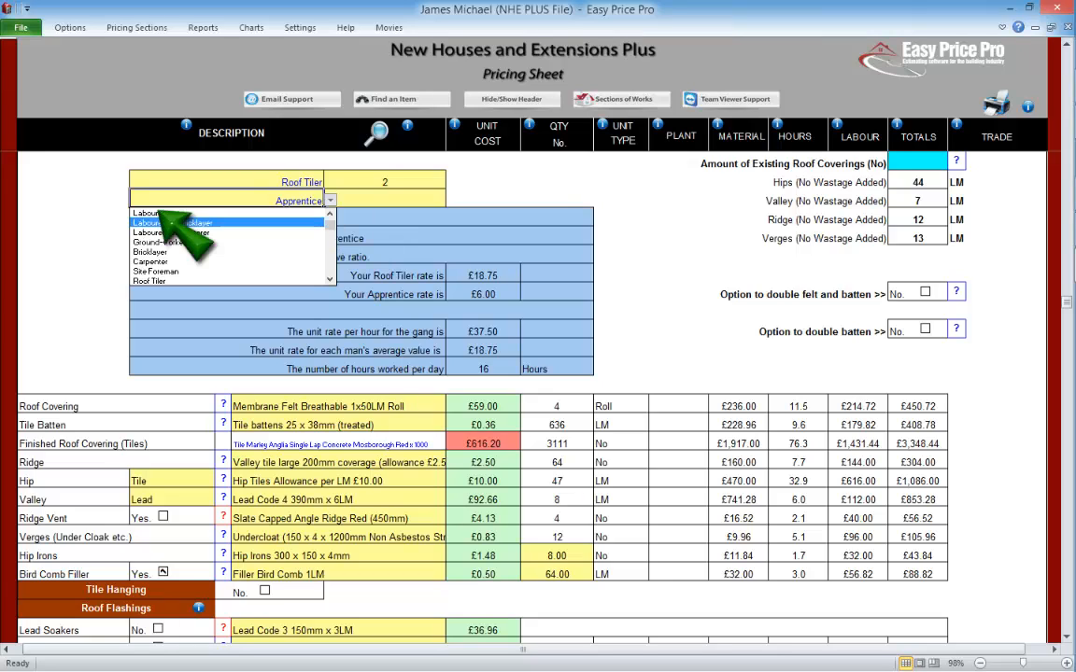
pyautogui.click(150, 213)
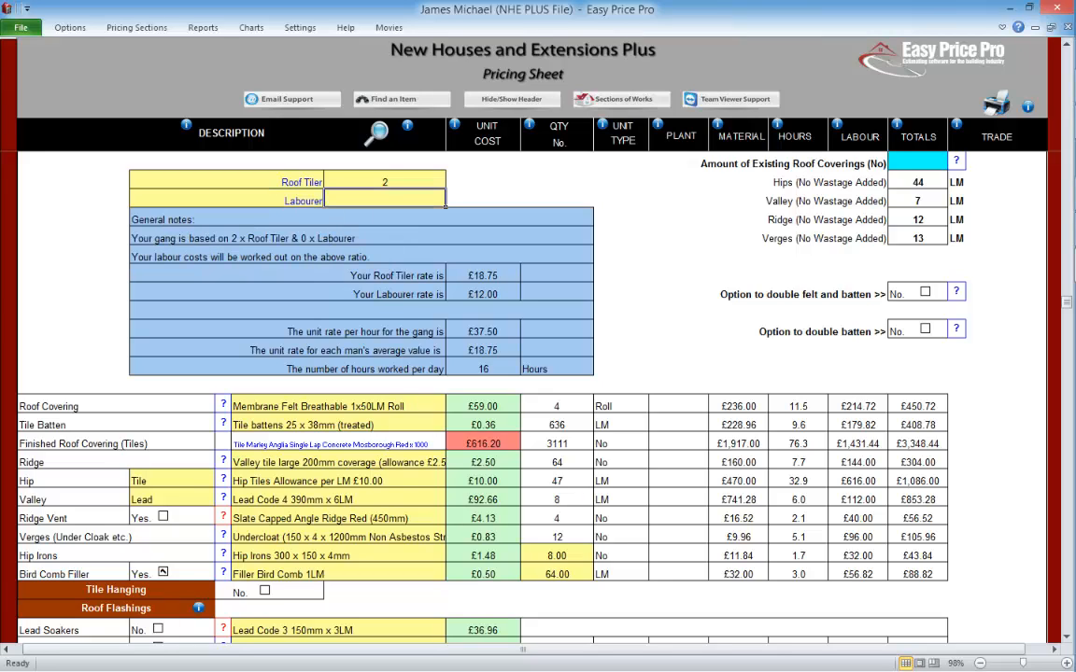
pyautogui.write('1')
pyautogui.press('Return')
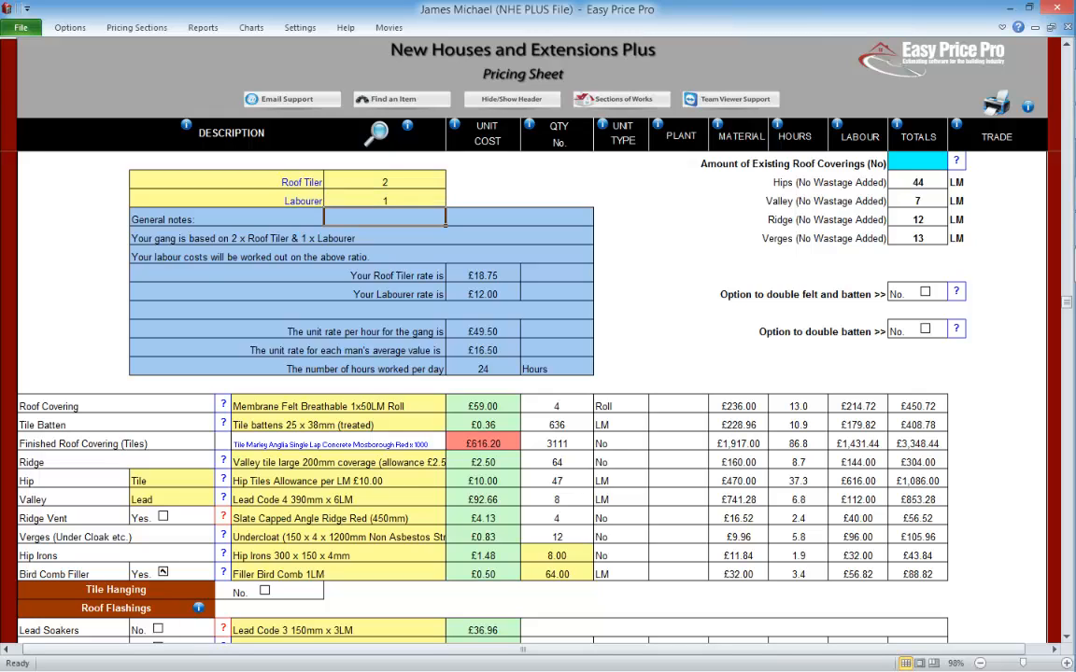
pyautogui.click(385, 200)
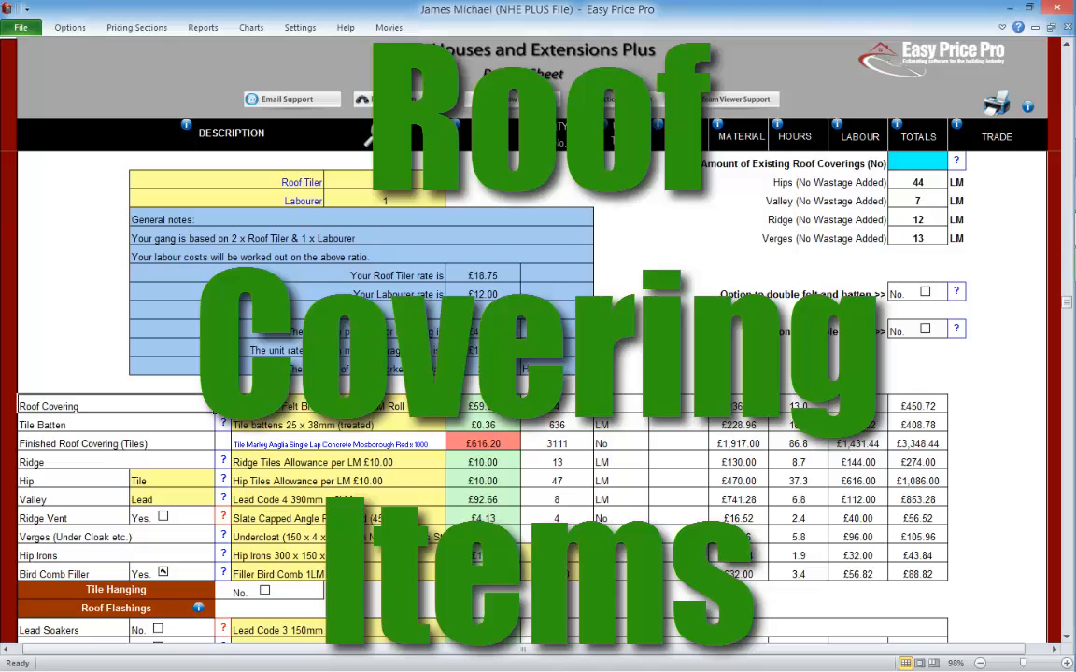
# Step: View the Roof Covering illustration, and review that row's available membrane materials and its roll quantity
pyautogui.click(1066, 637)
pyautogui.click(1066, 638)
pyautogui.click(1067, 638)
pyautogui.click(1067, 638)
pyautogui.click(1067, 638)
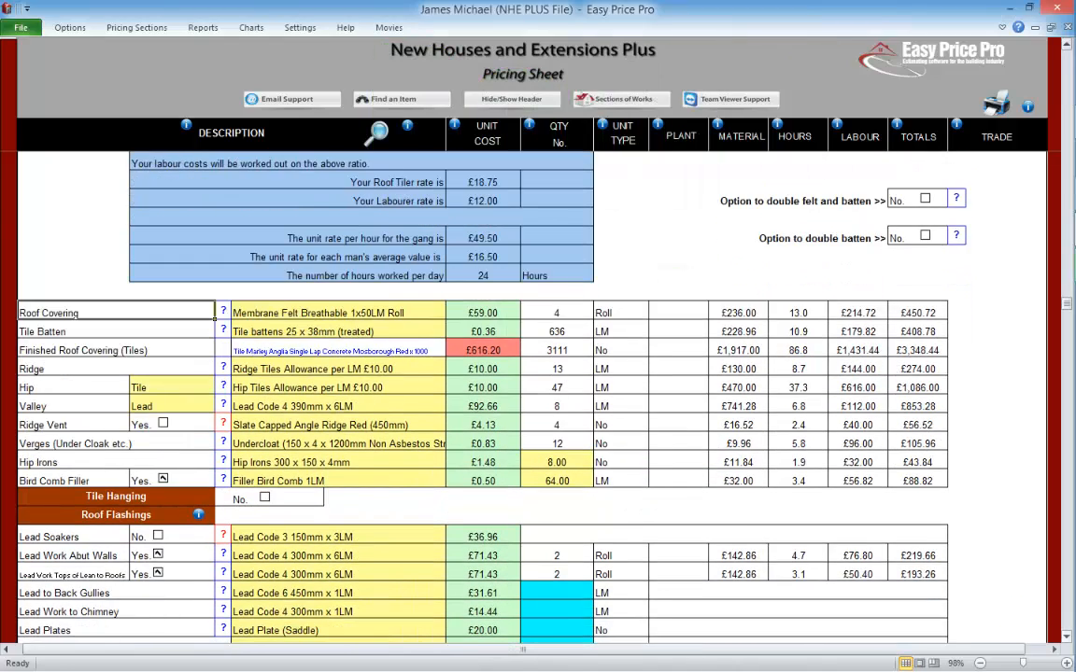
pyautogui.click(222, 311)
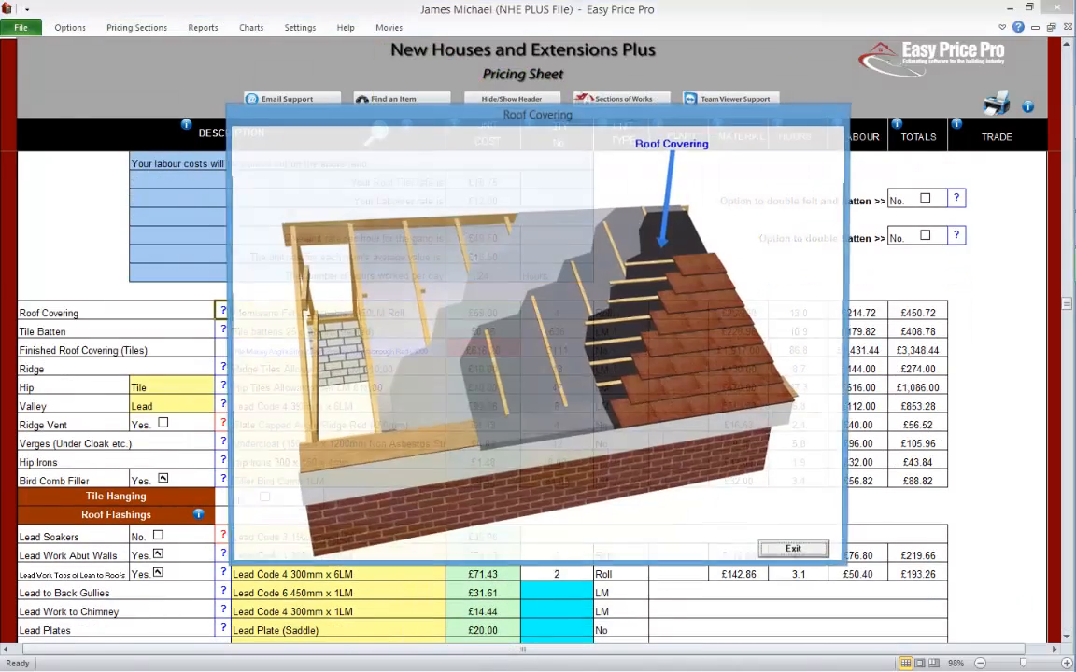
pyautogui.click(797, 552)
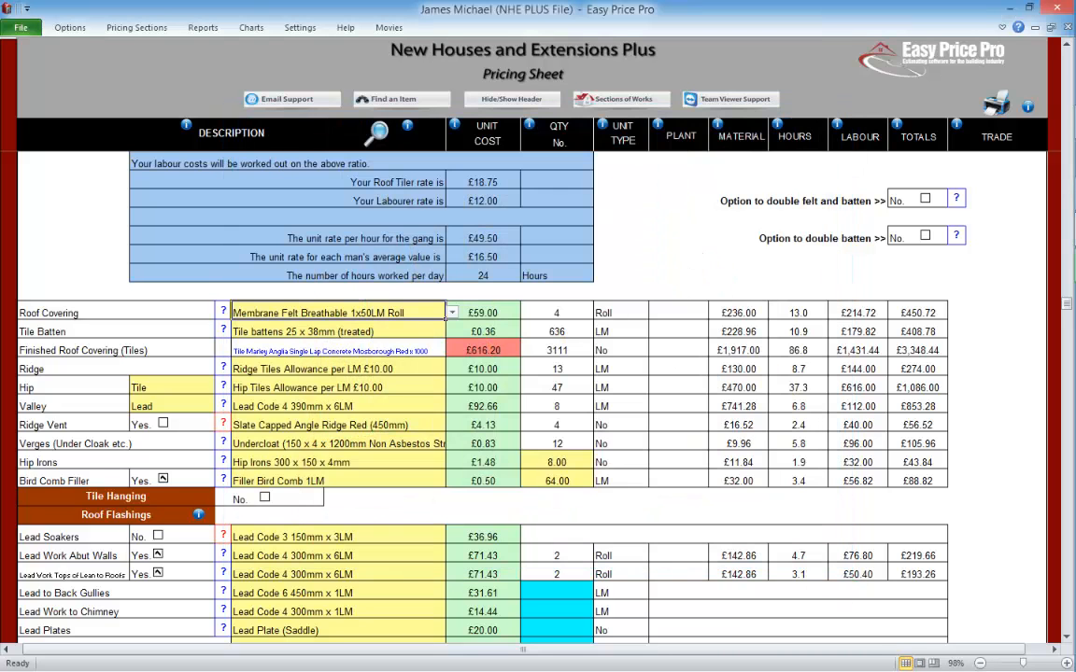
pyautogui.click(452, 313)
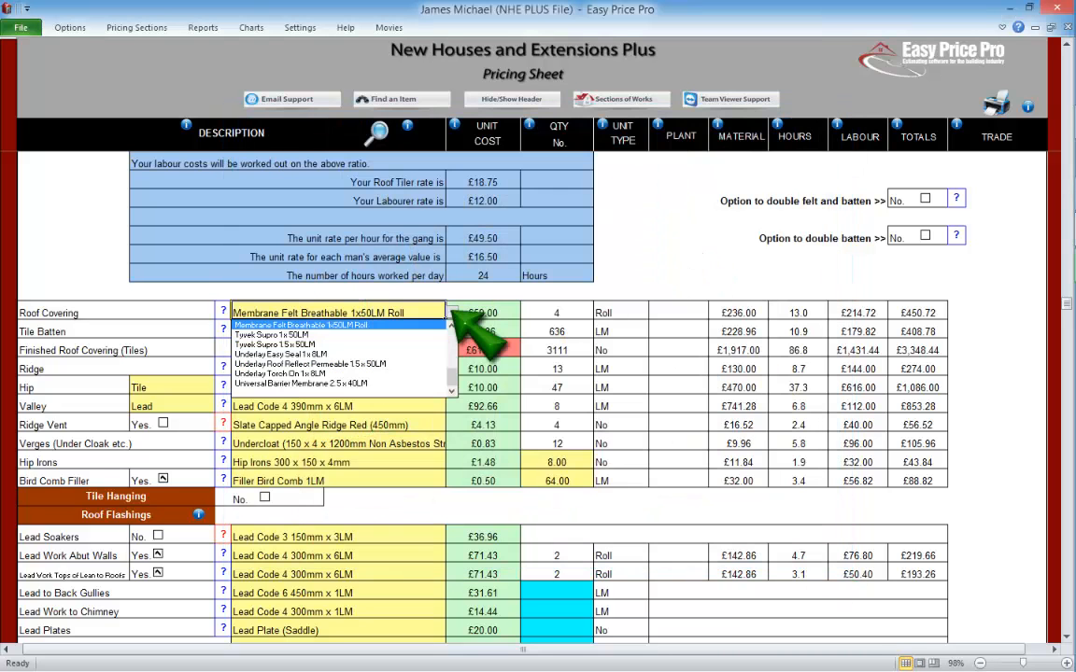
pyautogui.click(556, 313)
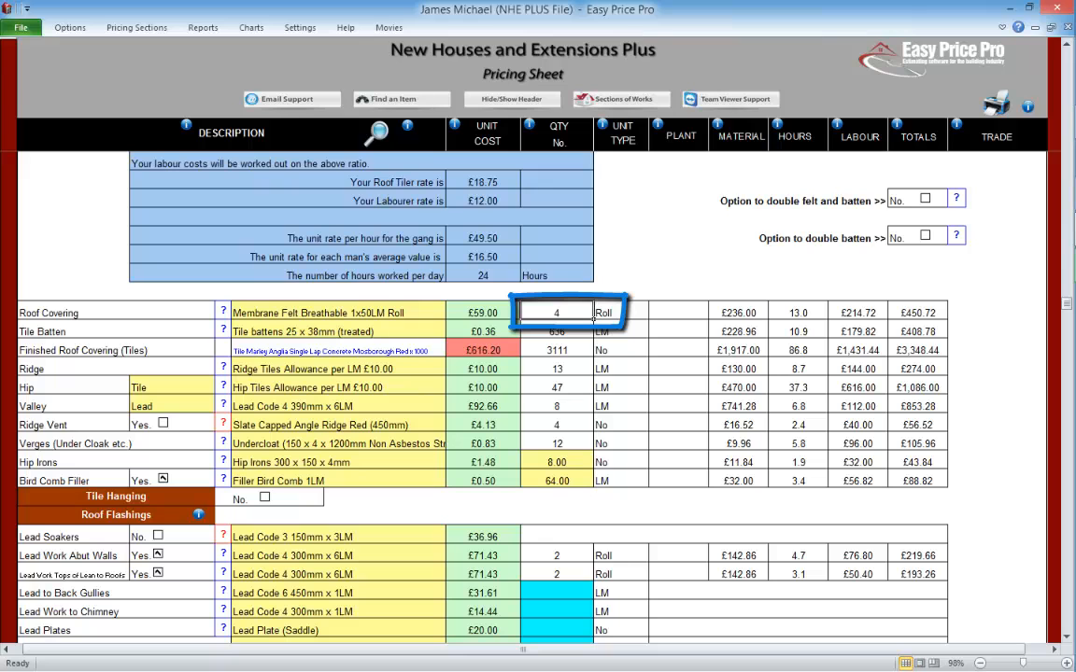
# Step: View the Tile Battens illustration, and switch the option to double batten on and back off
pyautogui.click(223, 331)
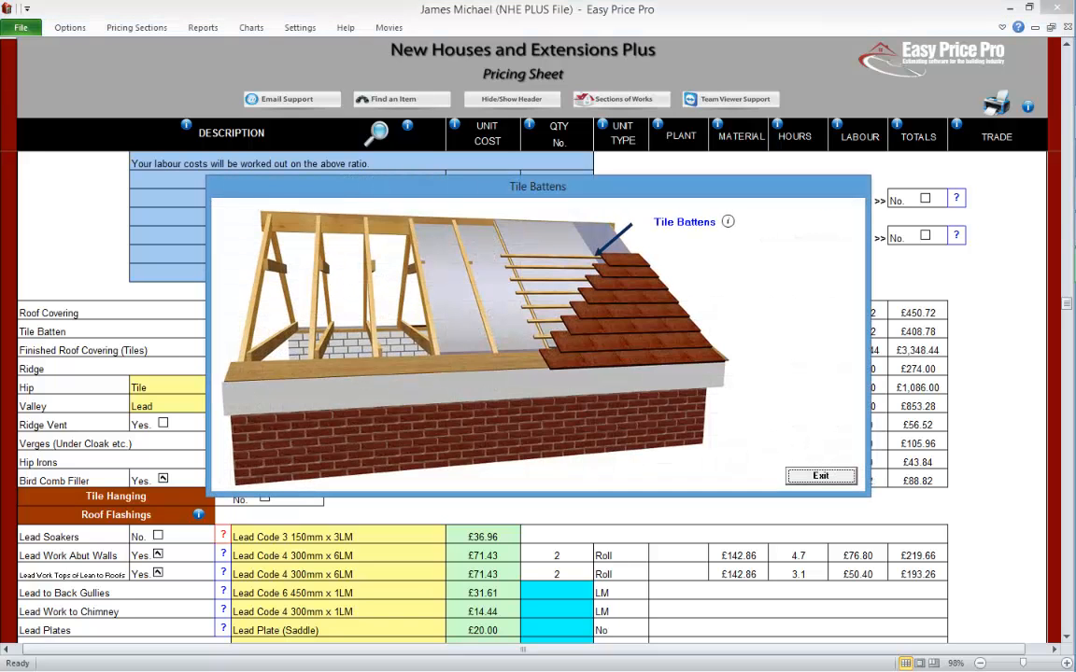
pyautogui.click(820, 476)
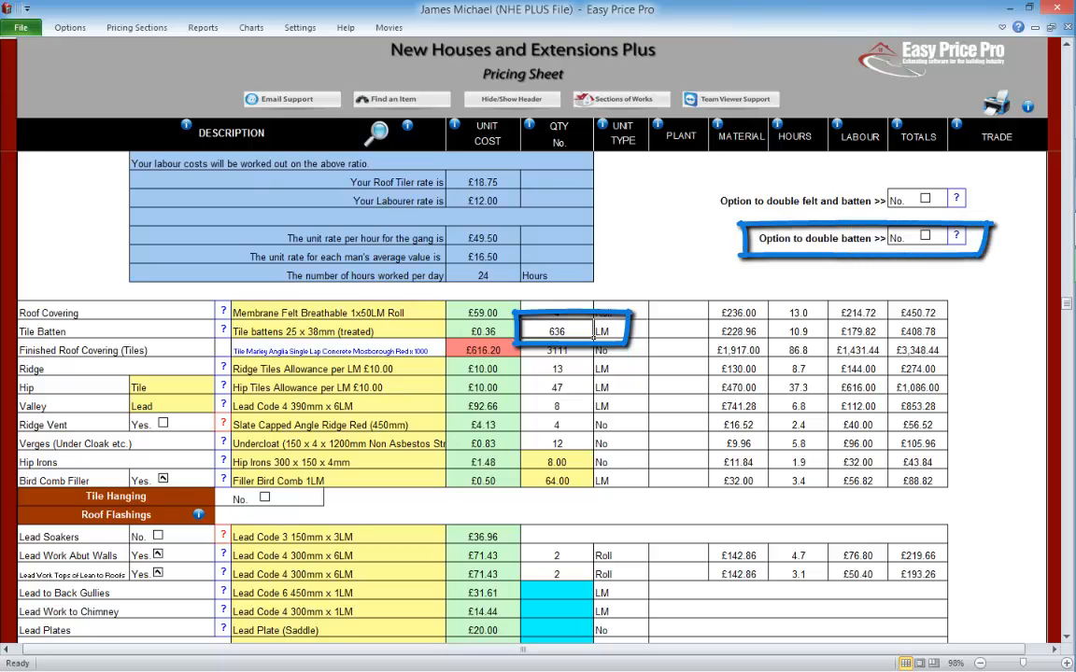
pyautogui.click(925, 236)
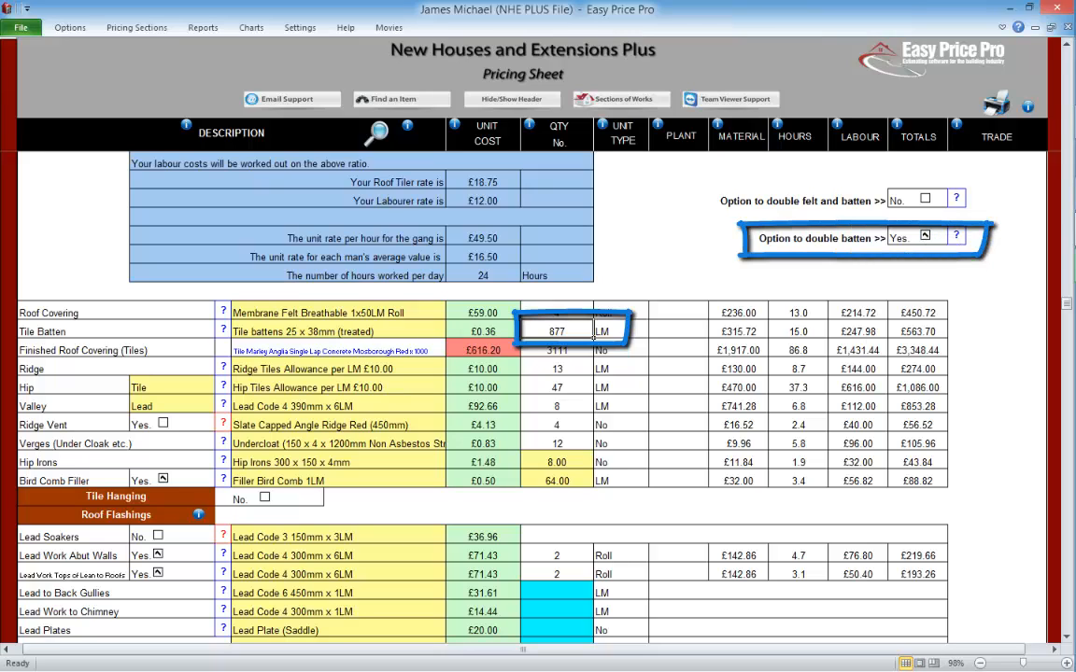
pyautogui.click(925, 235)
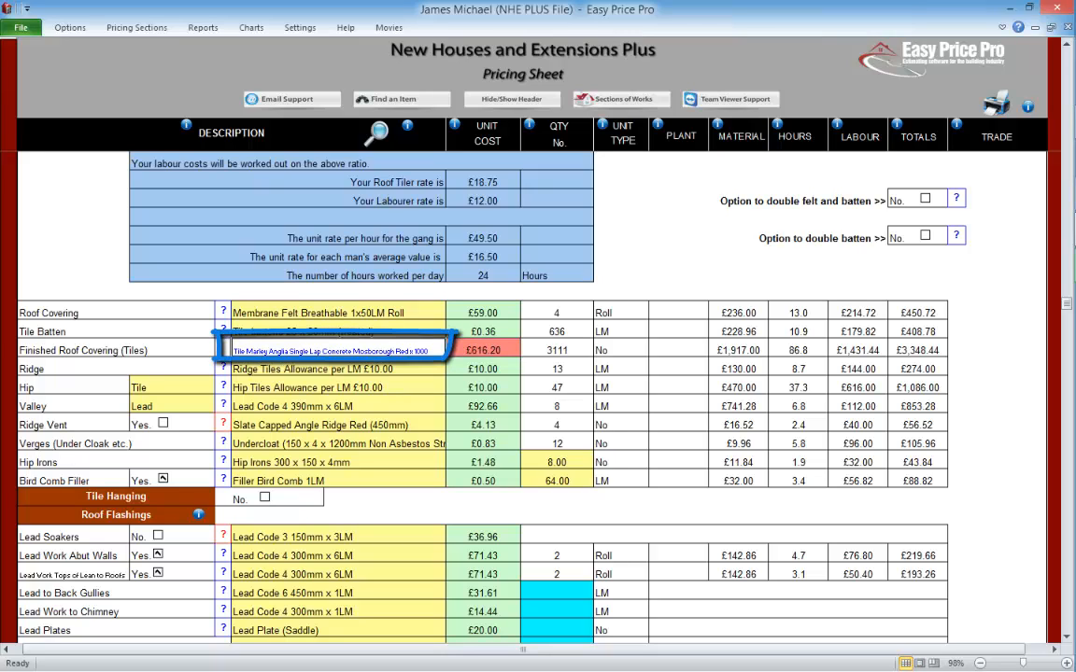
# Step: Review the roof covering types and the tile selection that supply the Finished Roof Covering row
pyautogui.scroll(4, 531, 397)
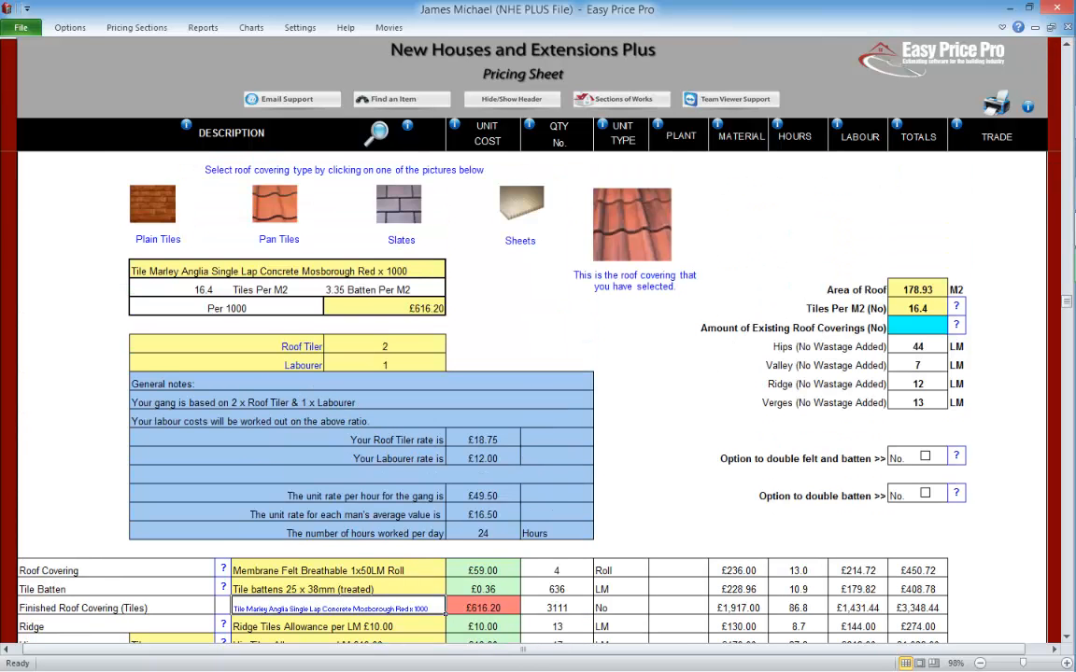
pyautogui.click(452, 271)
pyautogui.click(452, 272)
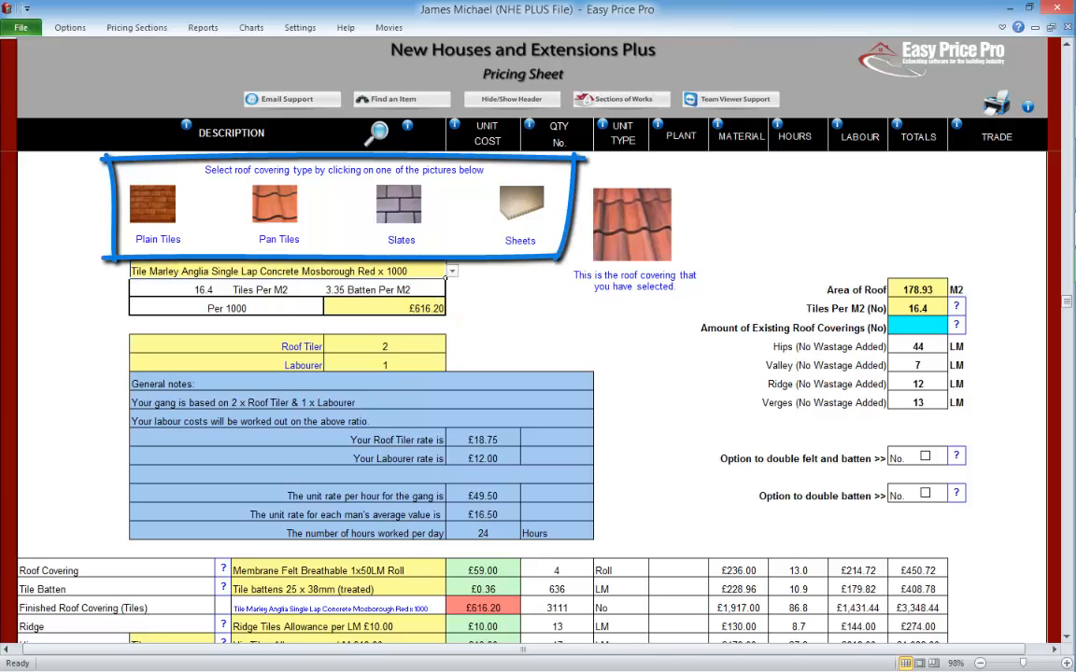
# Step: View the Ridges illustration, and compare the measured ridge length with the Ridge row's quantity
pyautogui.scroll(-7, 446, 278)
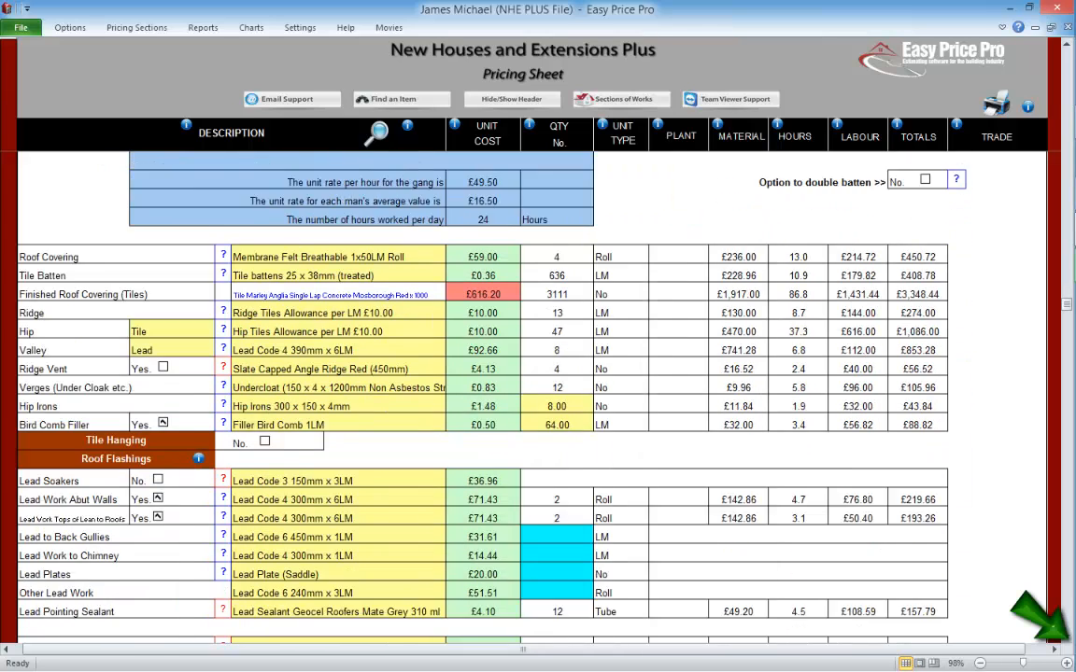
pyautogui.click(224, 238)
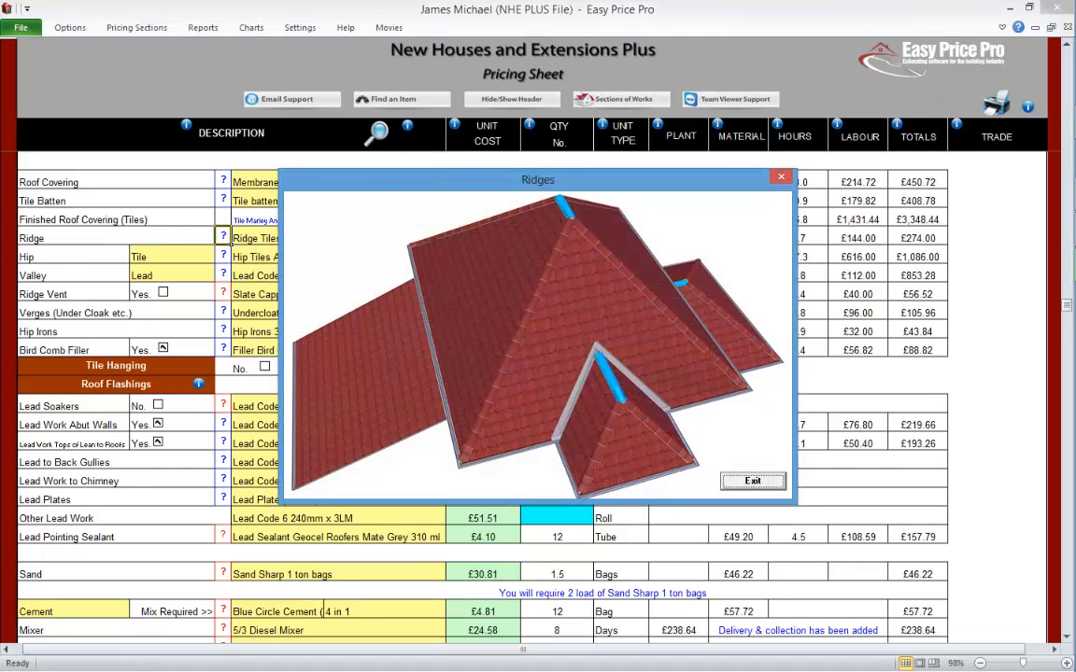
pyautogui.click(753, 481)
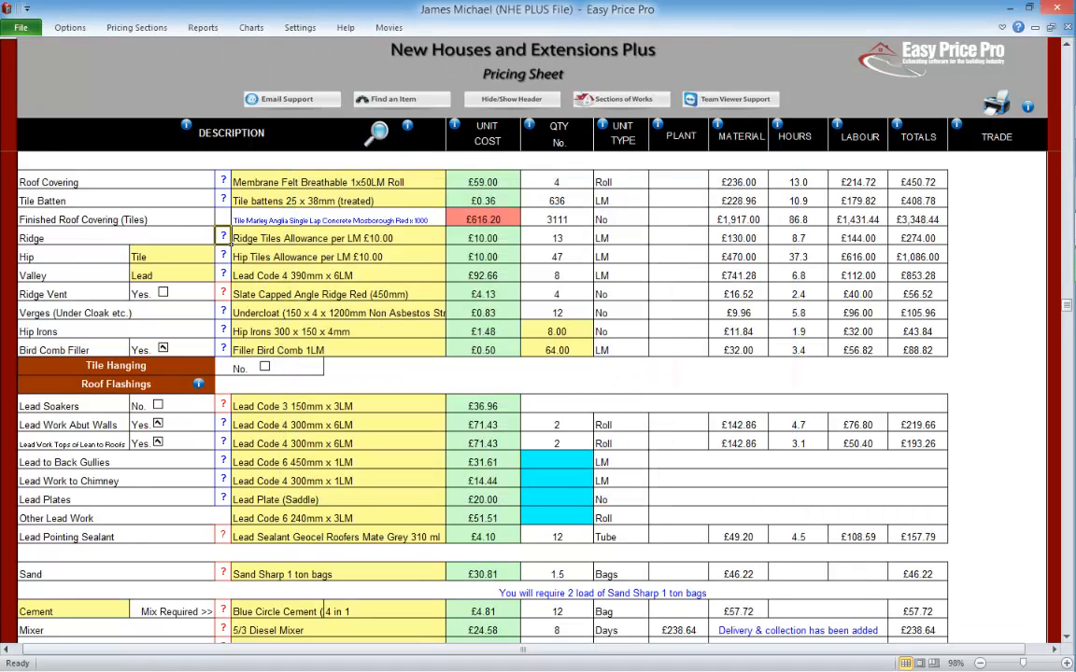
pyautogui.scroll(4, 446, 280)
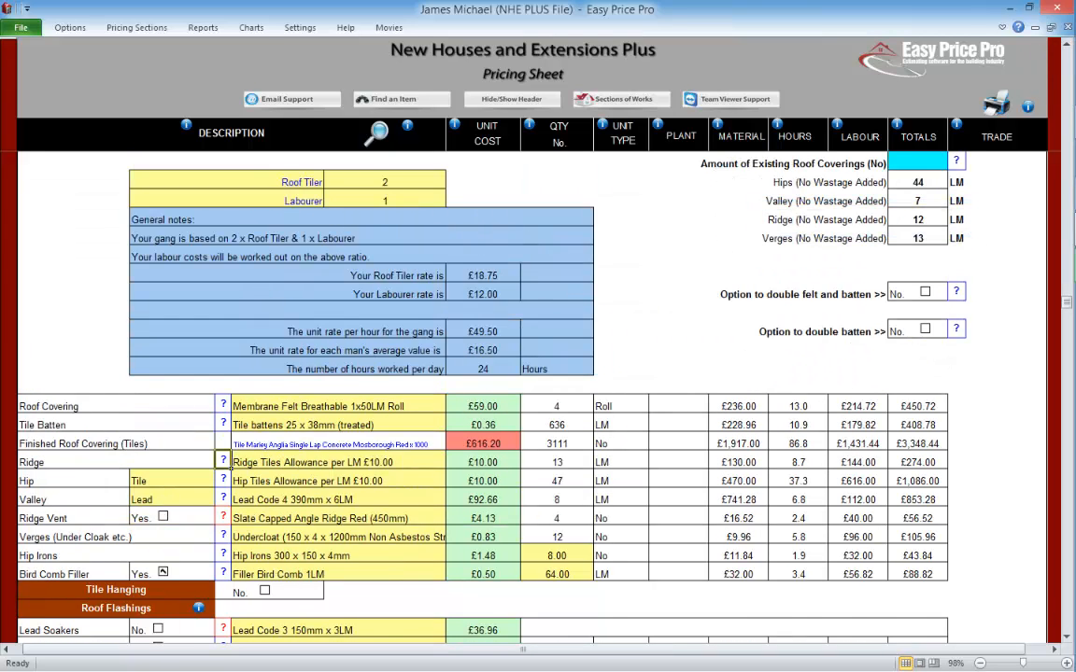
pyautogui.scroll(-2, 231, 464)
pyautogui.scroll(-2, 523, 401)
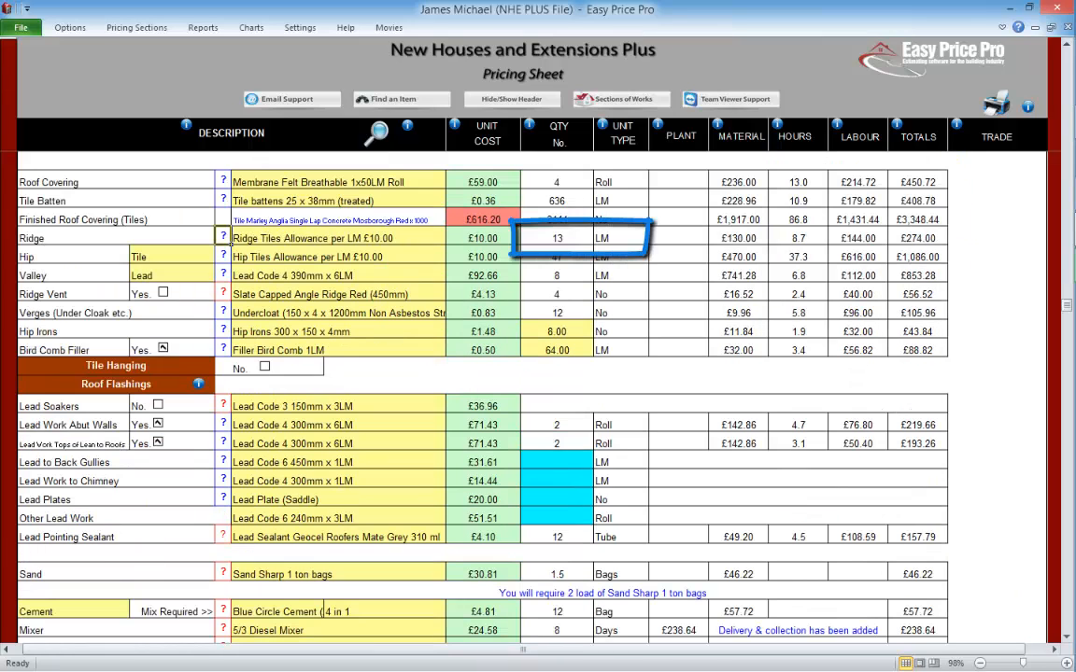
# Step: View the illustrations for the Hip and Valley rows
pyautogui.click(222, 255)
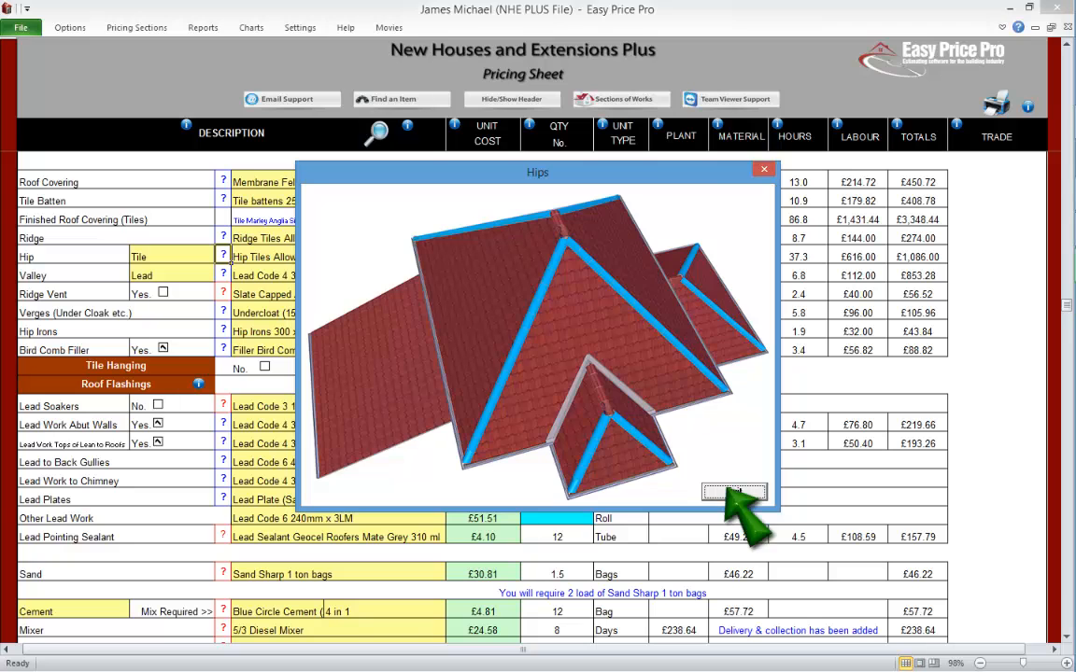
pyautogui.click(731, 492)
pyautogui.click(223, 273)
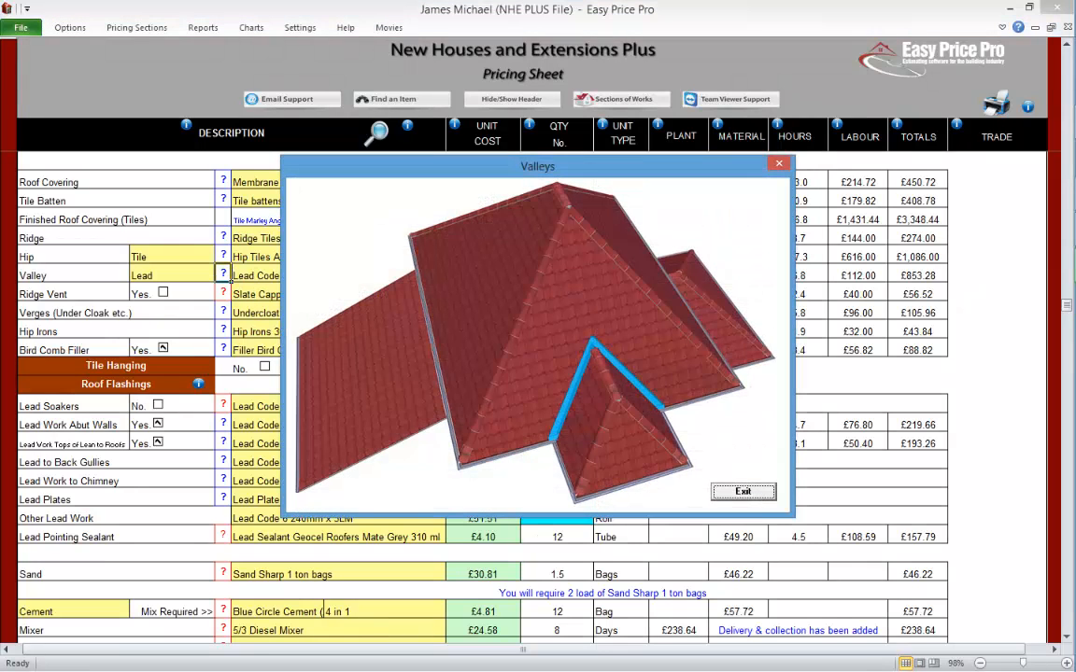
pyautogui.click(743, 491)
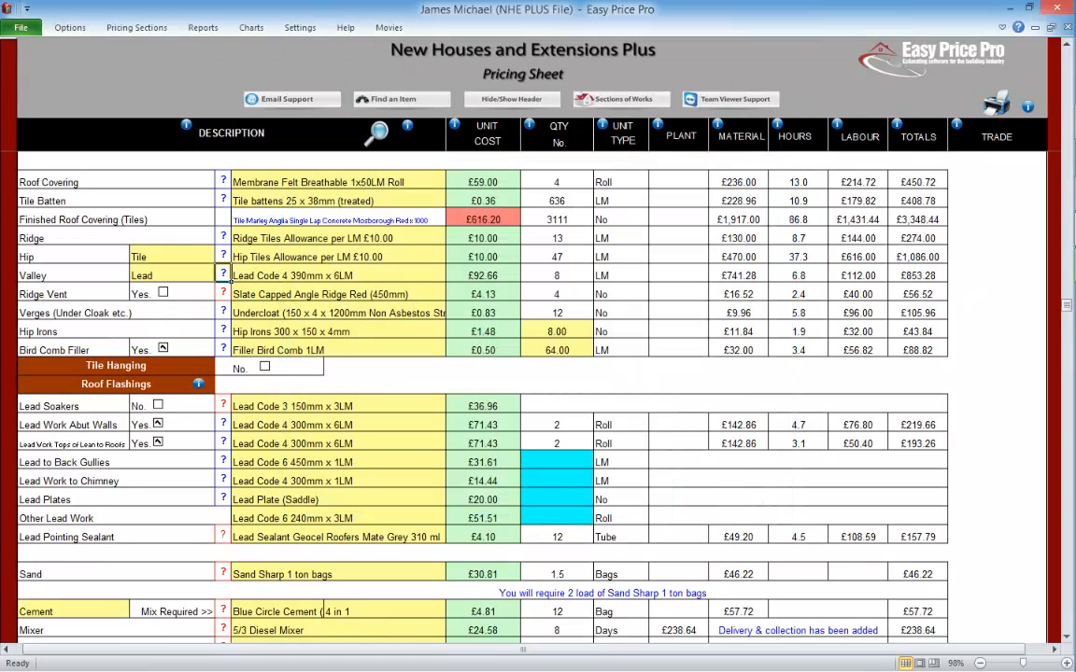
# Step: Review the Hip row's type options and the hip tile allowance set as its material
pyautogui.click(166, 252)
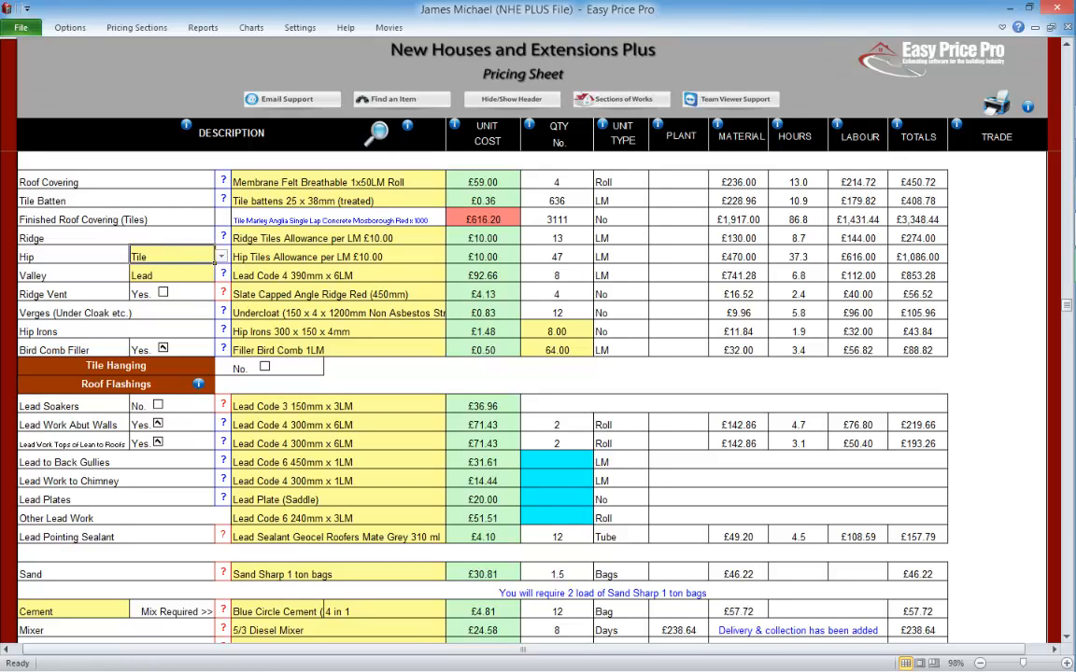
pyautogui.click(221, 256)
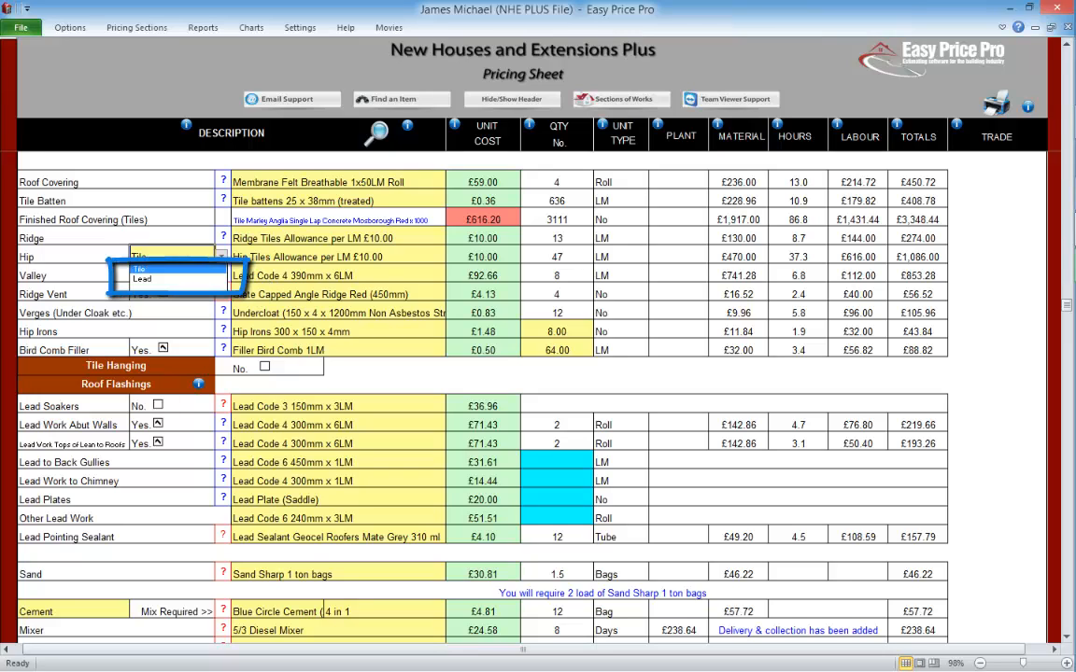
pyautogui.click(338, 257)
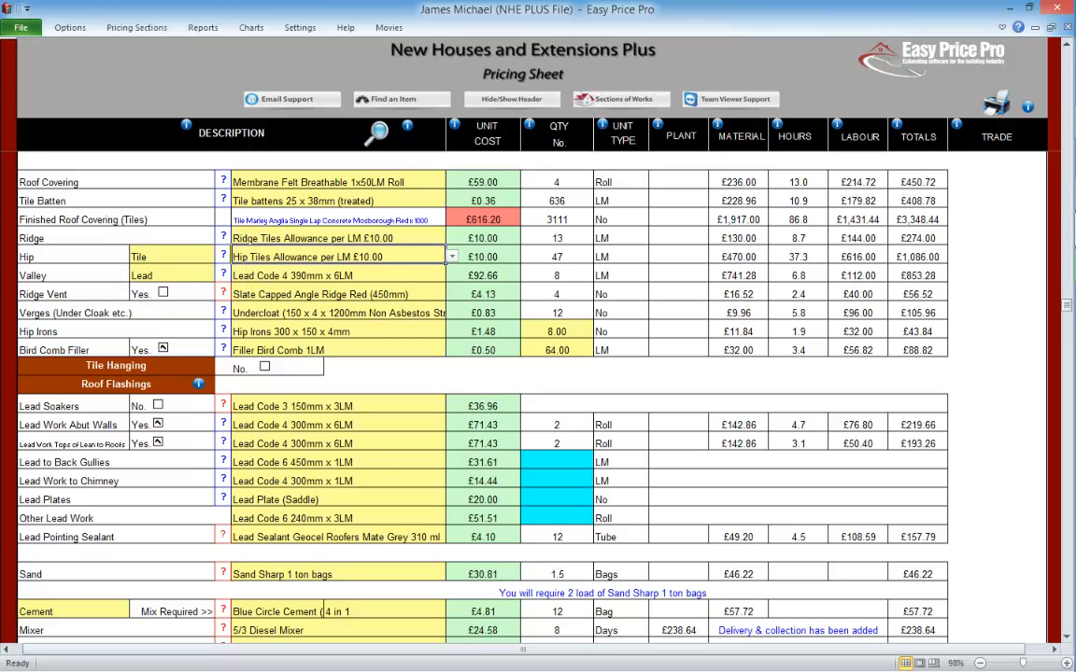
# Step: Set the Valley type to Tile and its material to the large 200mm coverage valley tile with the £2.50 allowance
pyautogui.click(172, 275)
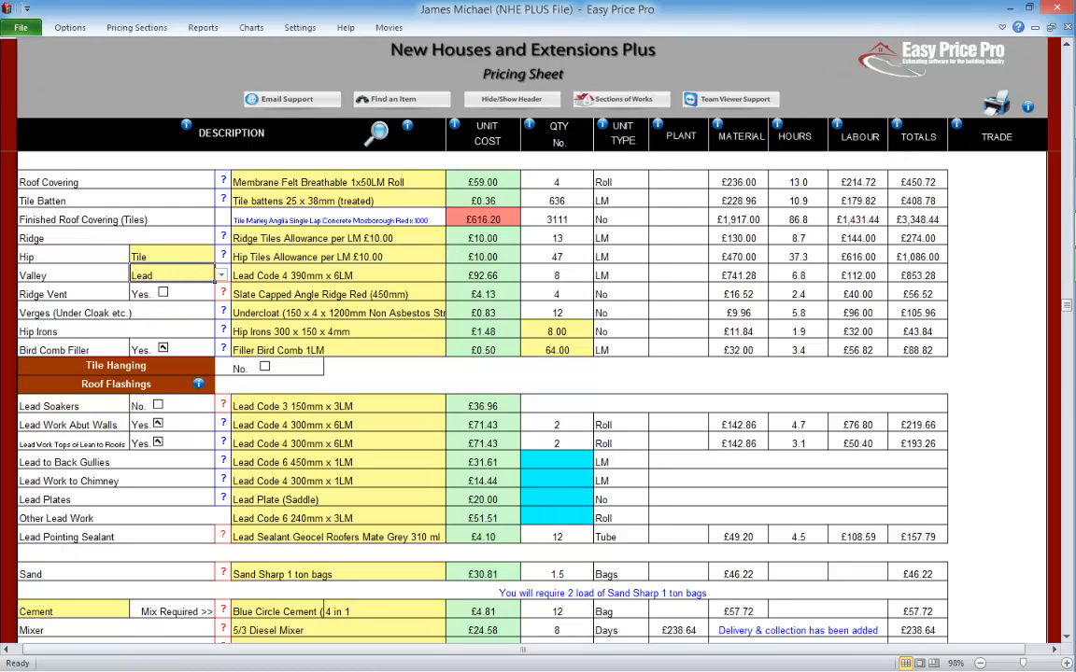
pyautogui.click(221, 276)
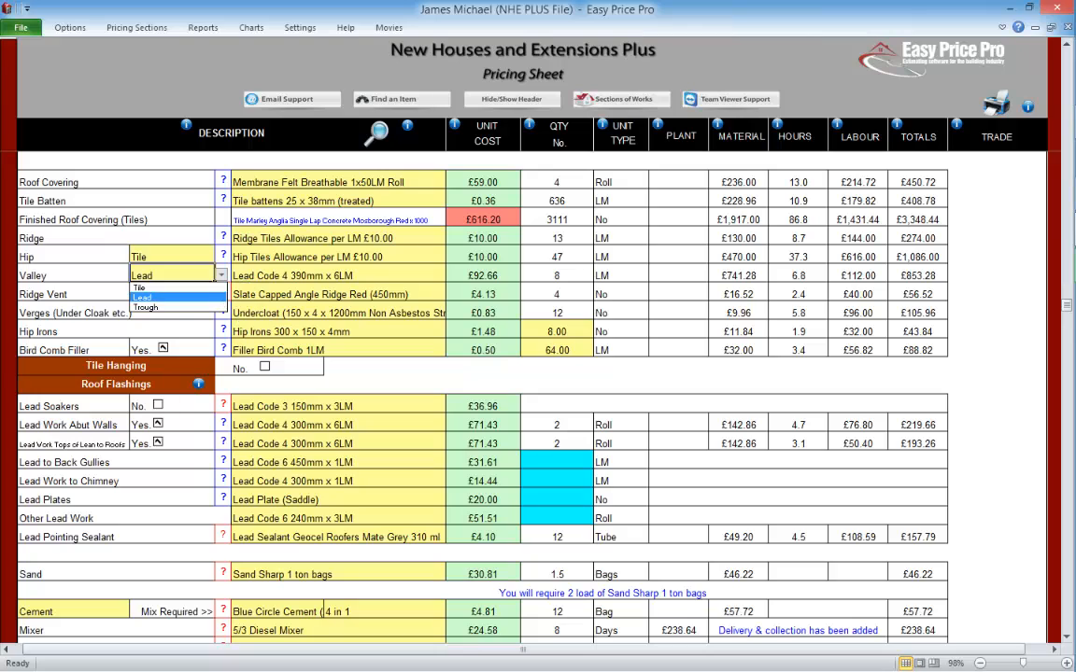
pyautogui.click(144, 297)
pyautogui.click(338, 275)
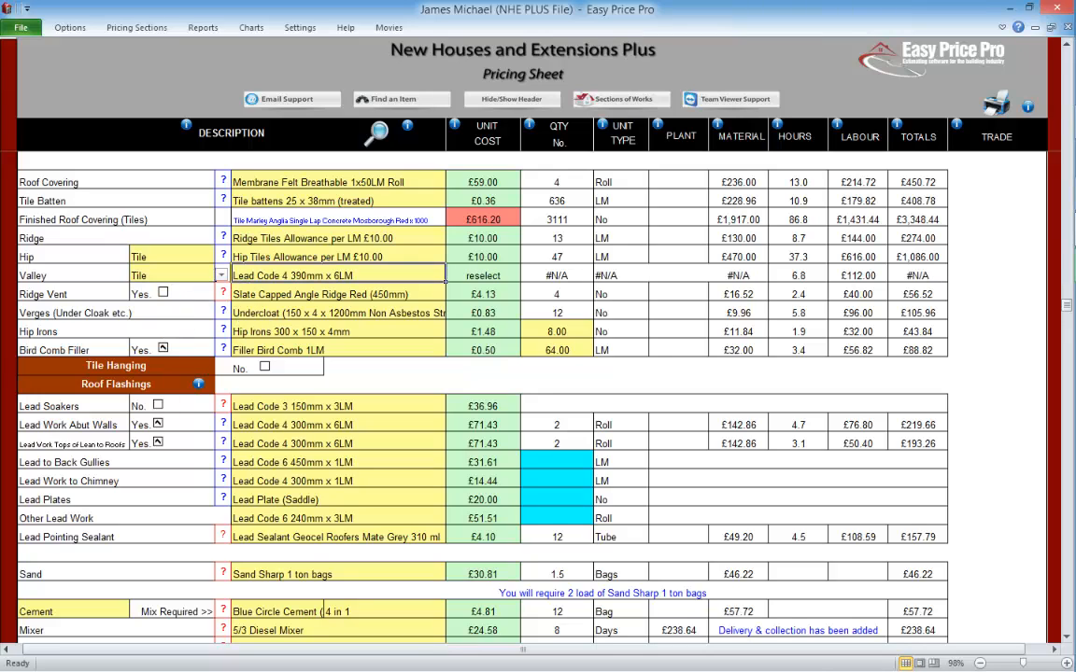
pyautogui.click(453, 274)
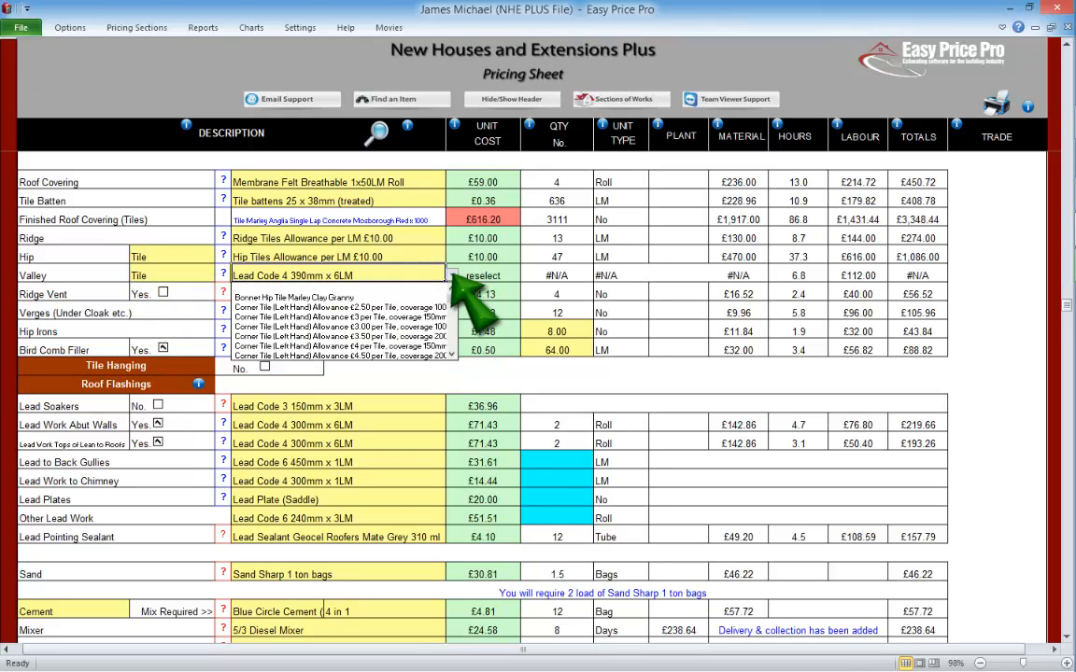
pyautogui.click(452, 355)
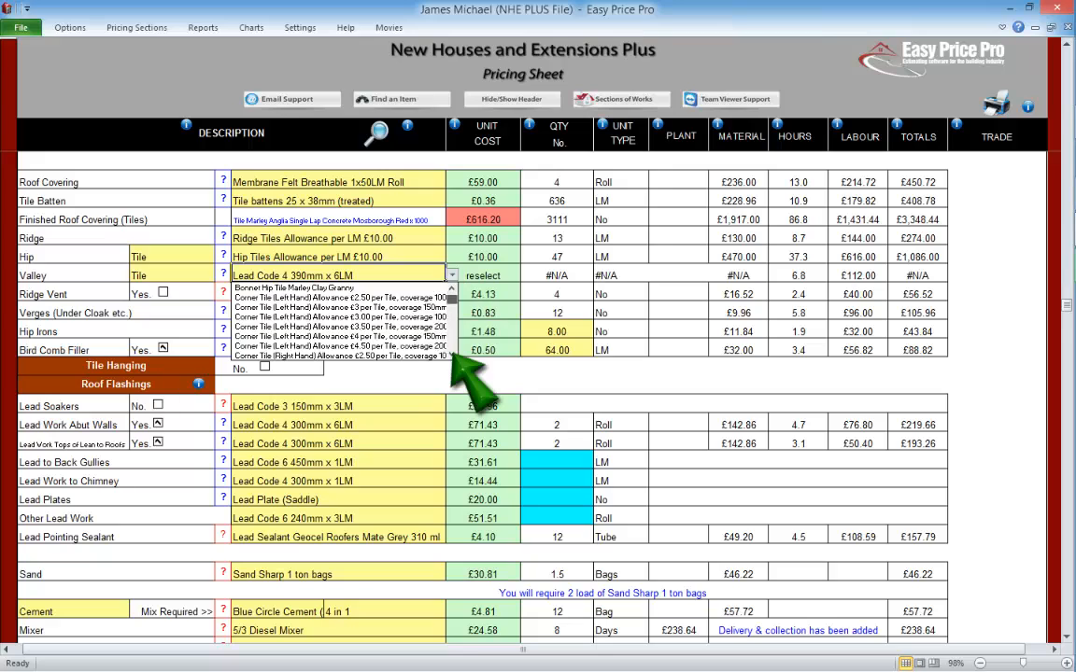
pyautogui.click(452, 354)
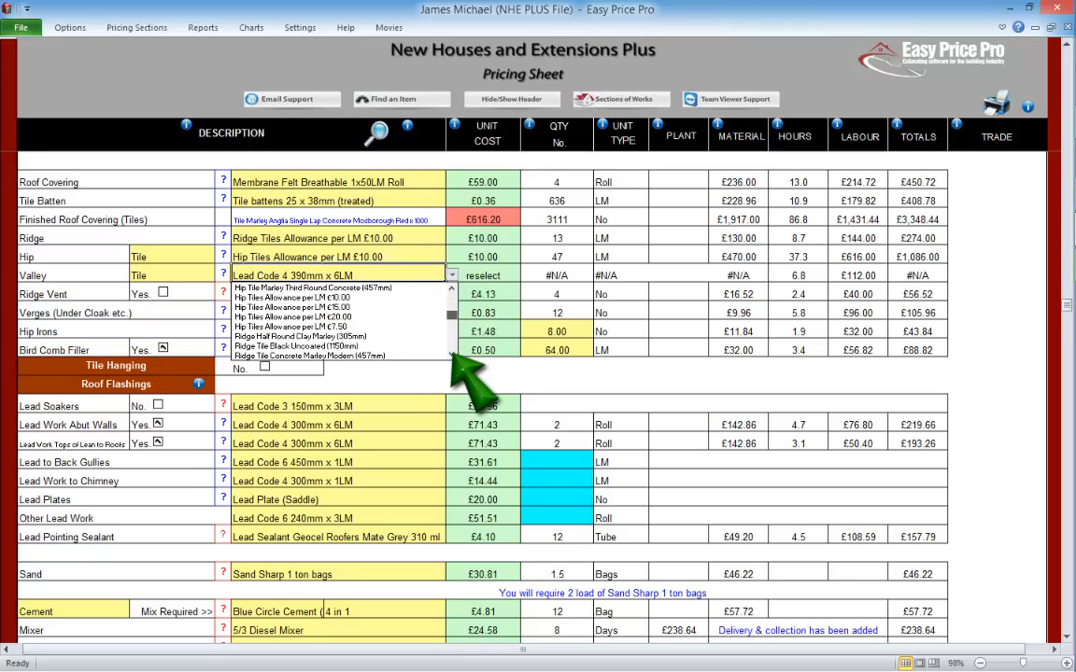
pyautogui.click(452, 355)
pyautogui.click(329, 317)
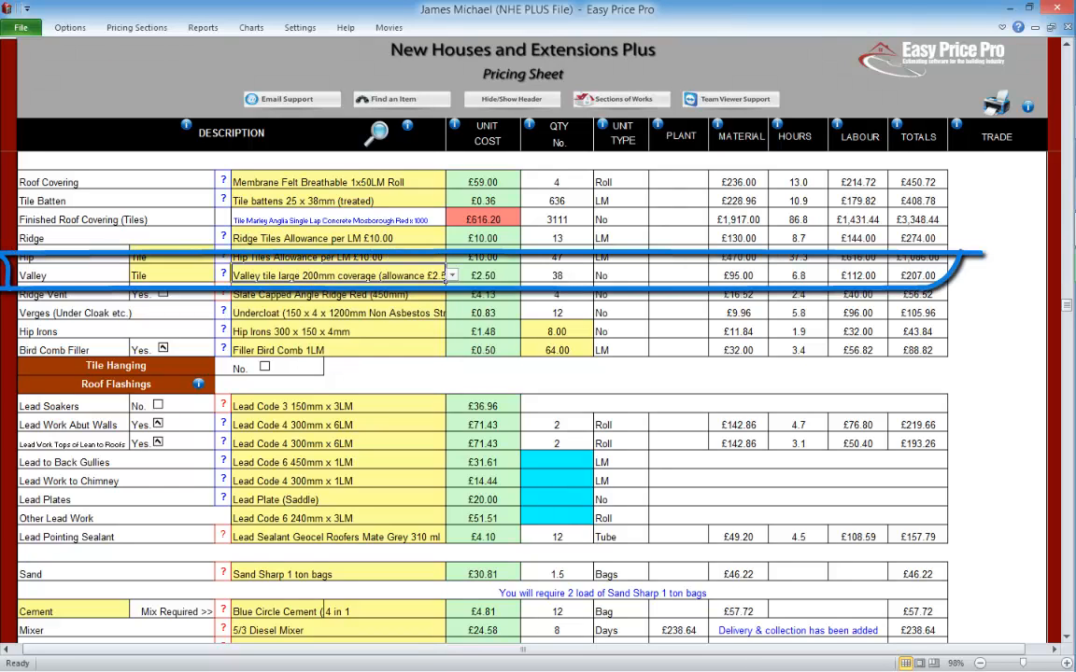
# Step: Switch the Valley type to Trough and its material to Valley Trough 2.4LM Pack of 5
pyautogui.click(175, 275)
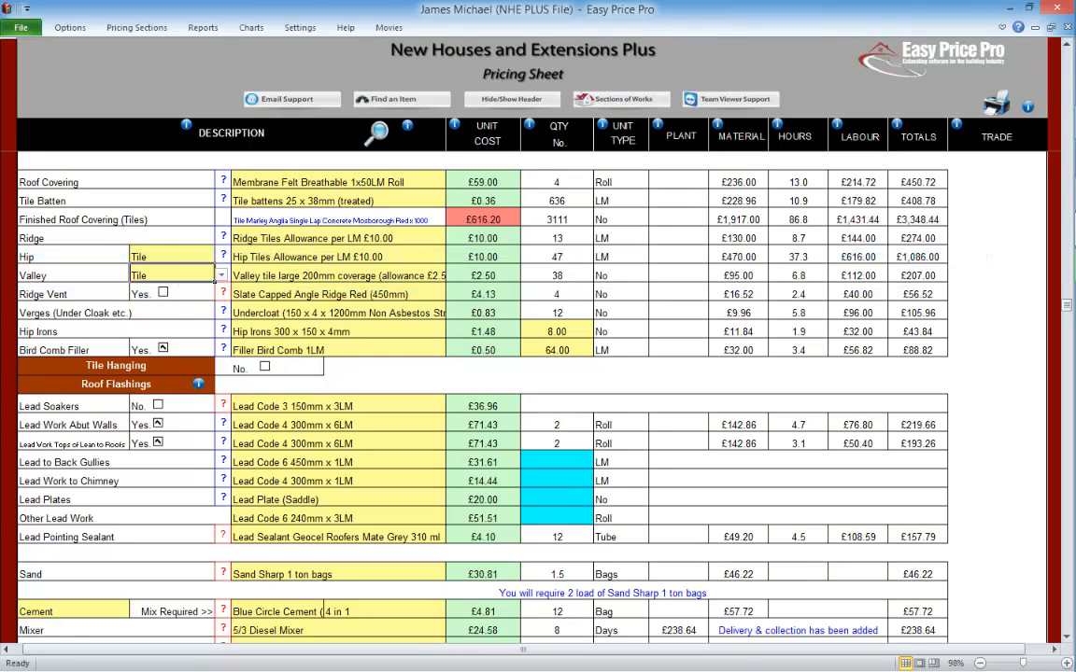
pyautogui.click(221, 276)
pyautogui.click(149, 306)
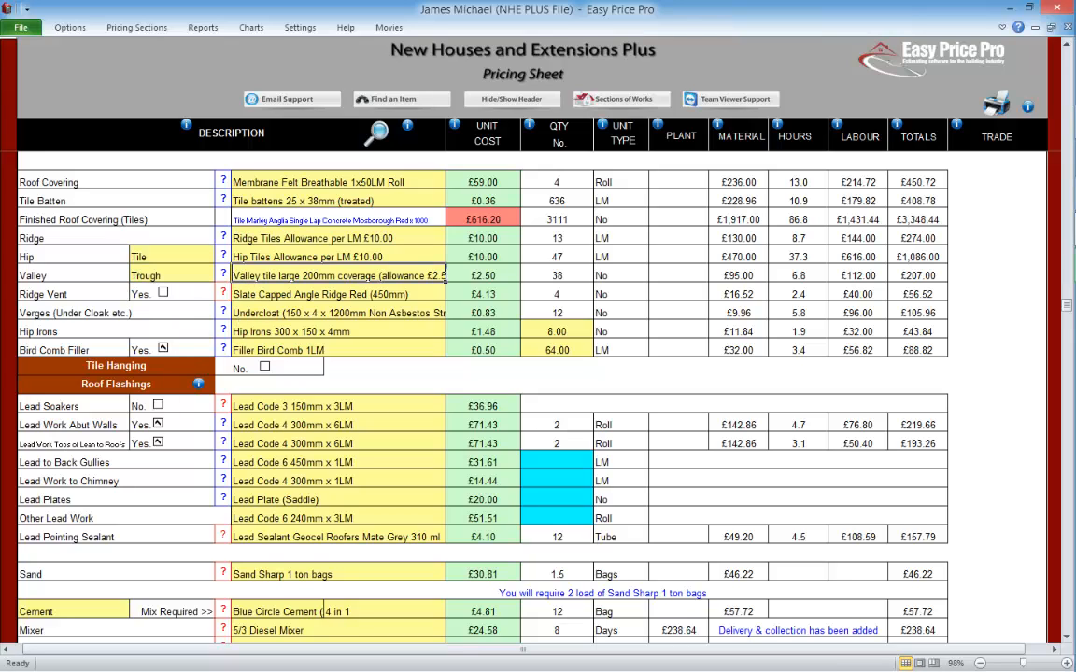
pyautogui.click(452, 277)
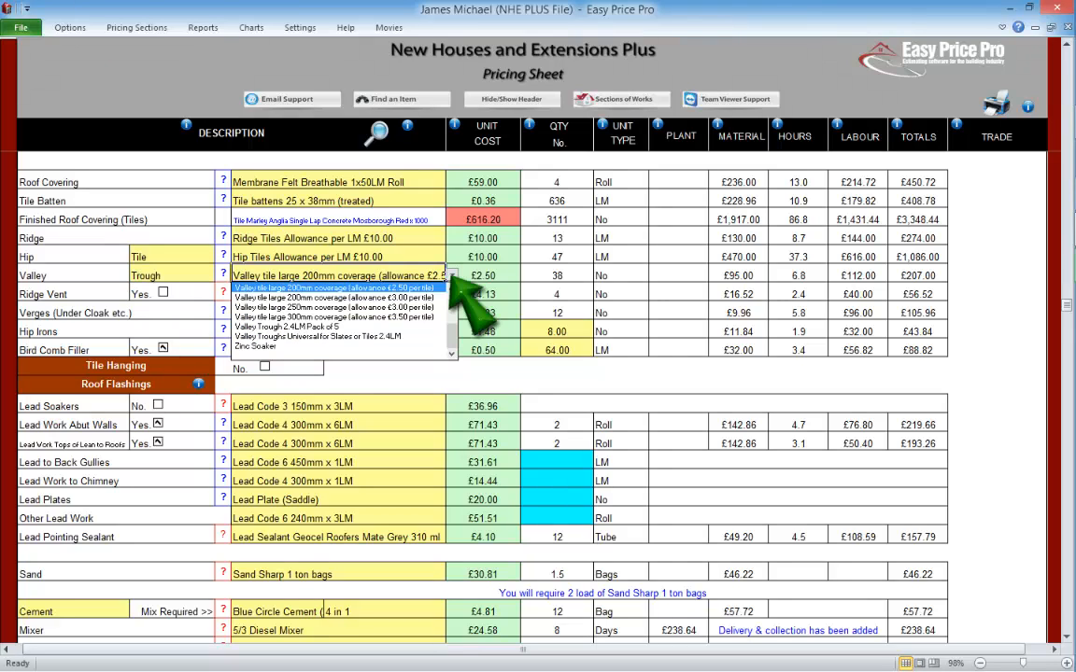
pyautogui.click(337, 326)
# Step: Set the Valley type back to Lead and choose Lead Code 4 390mm x 6LM as its material
pyautogui.click(221, 275)
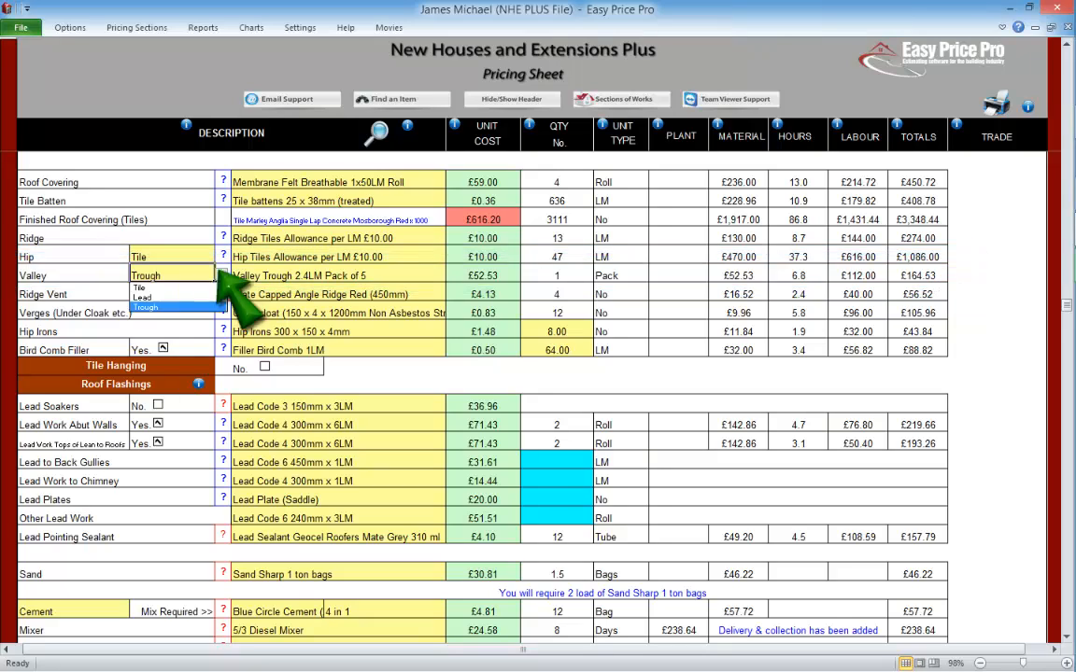
pyautogui.click(144, 307)
pyautogui.click(452, 276)
pyautogui.scroll(-5, 451, 353)
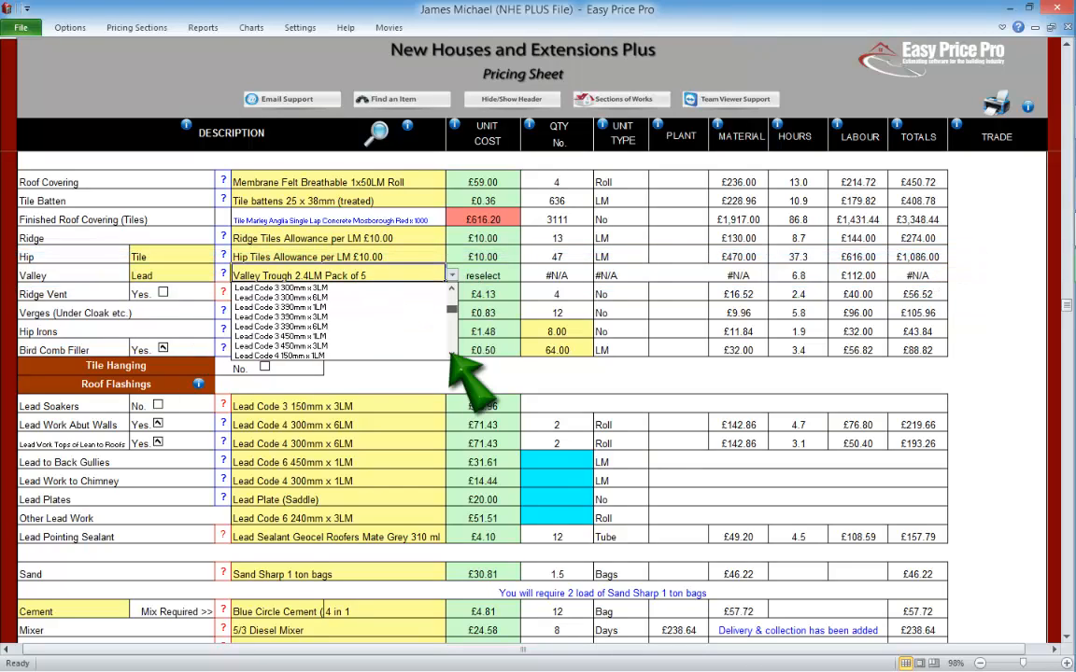
pyautogui.click(343, 317)
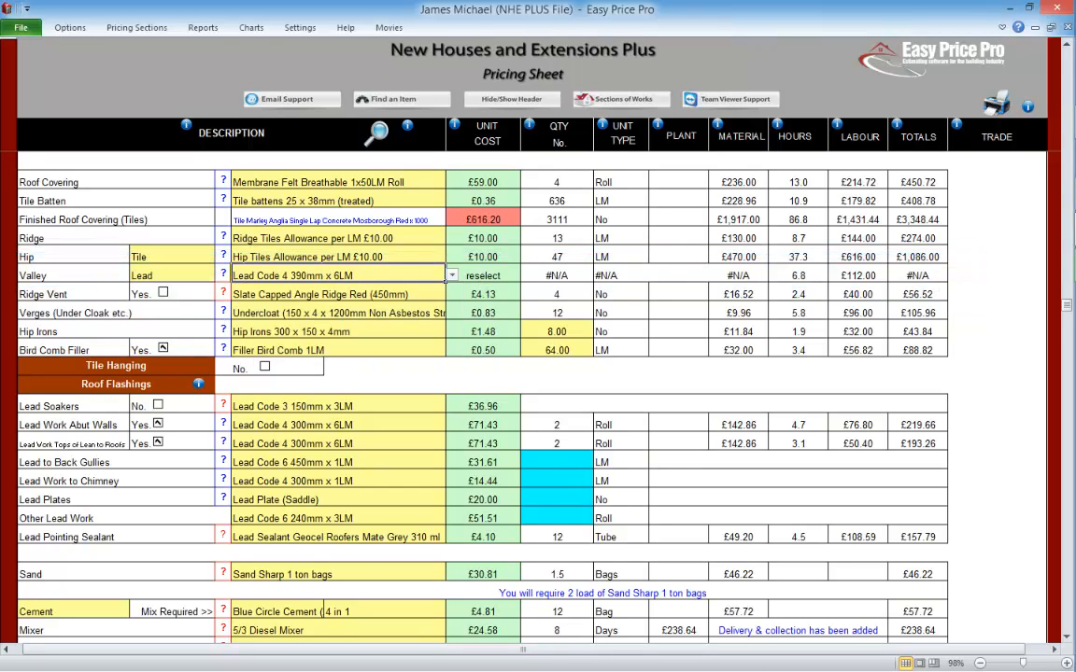
# Step: View the Ridge Vent illustration with its vent spacing, and review the material choices for the Verges row
pyautogui.click(222, 293)
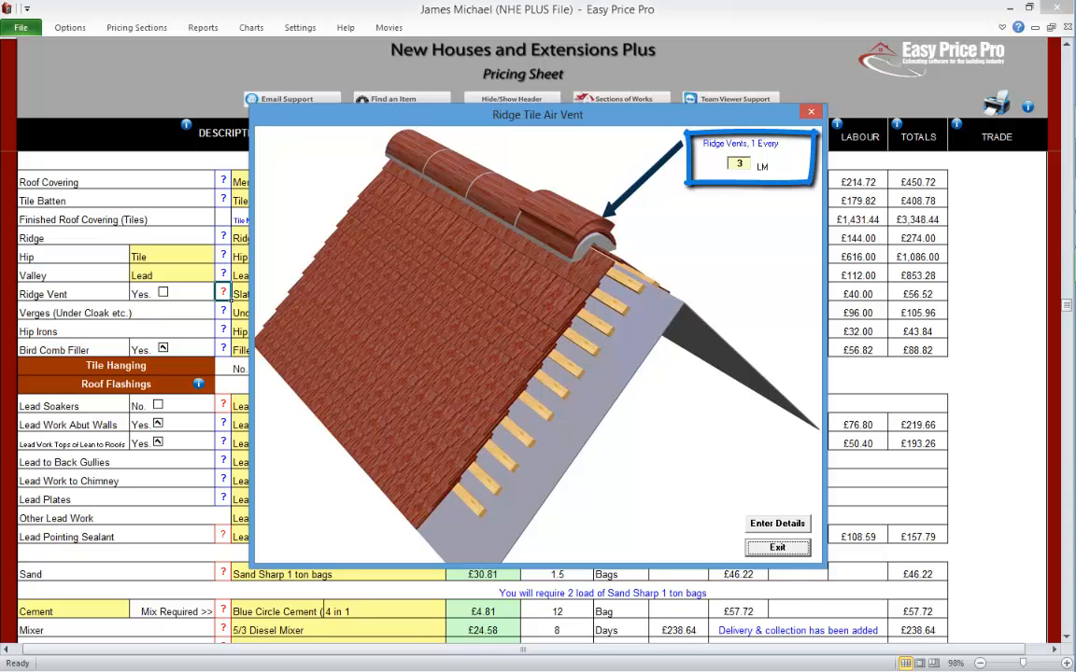
pyautogui.click(777, 548)
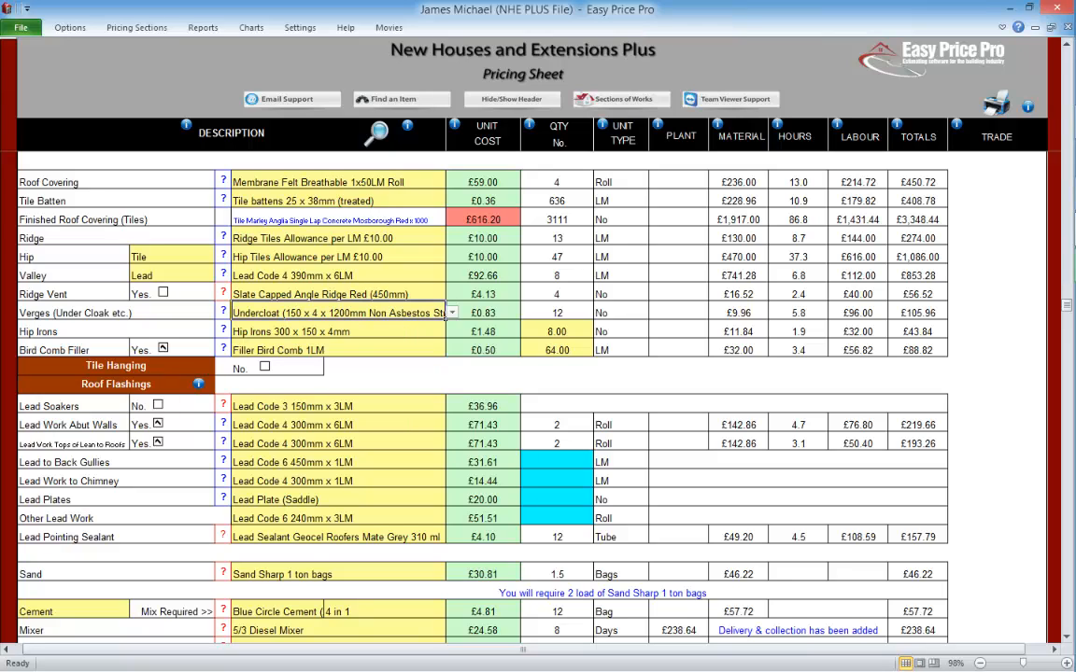
pyautogui.click(450, 312)
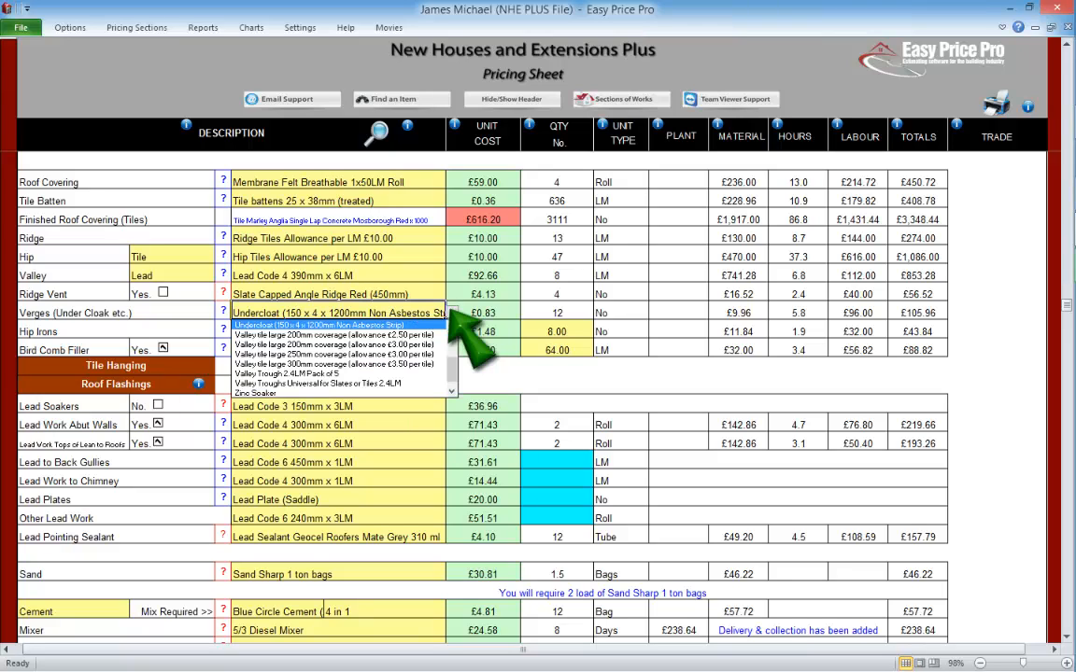
pyautogui.click(450, 312)
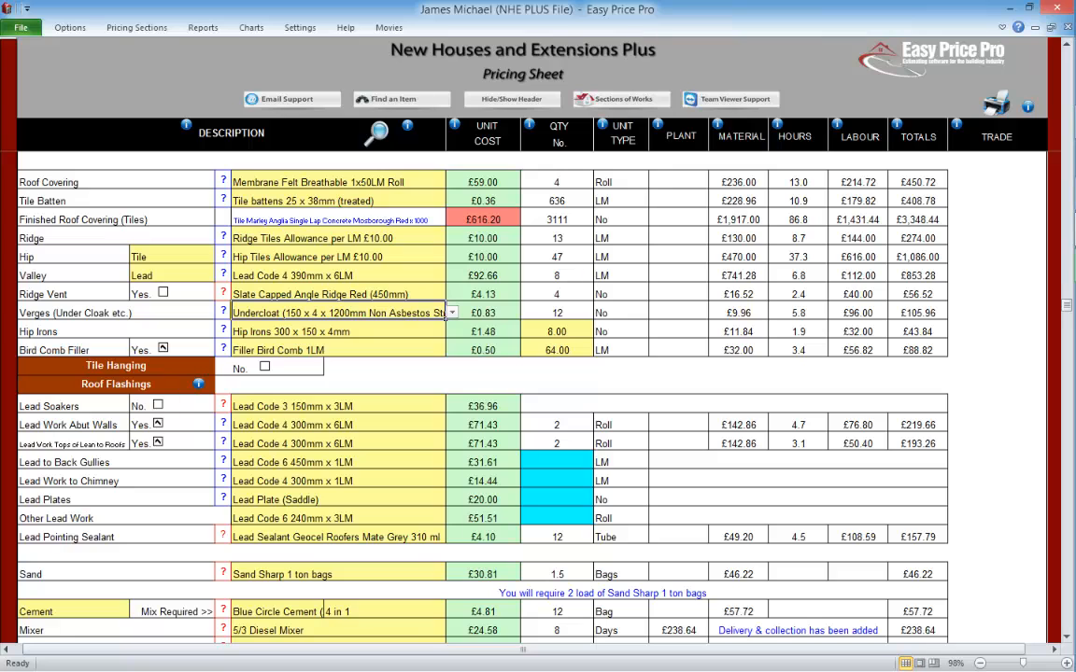
# Step: View the Hip Irons and Bird Comb Filler illustrations, and switch the bird comb filler off and back on
pyautogui.click(223, 329)
pyautogui.click(741, 461)
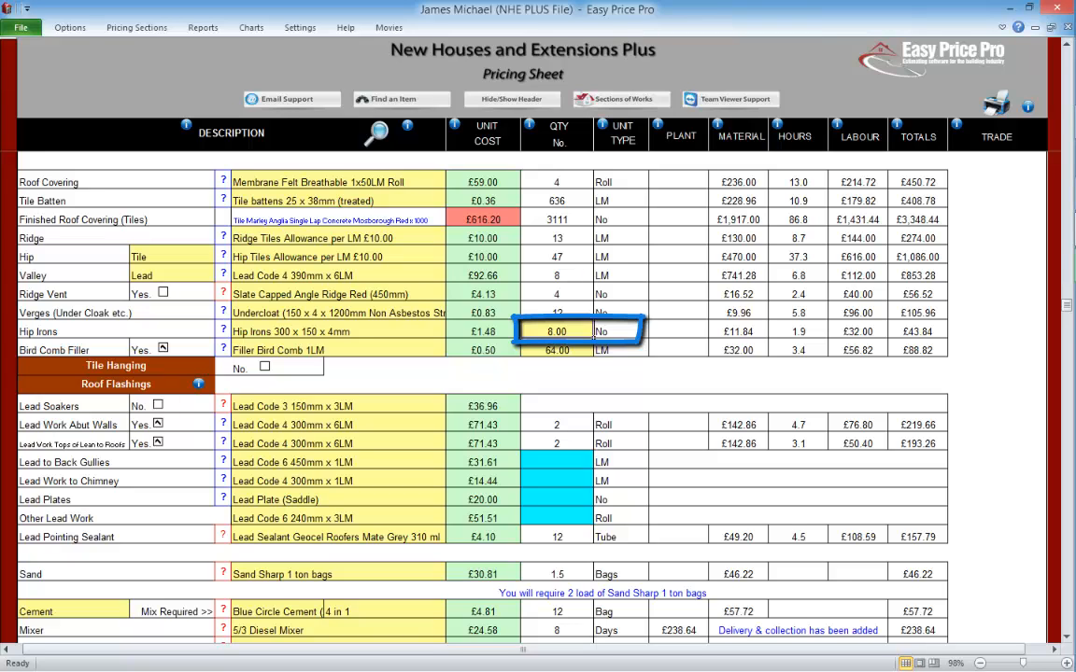
pyautogui.click(223, 347)
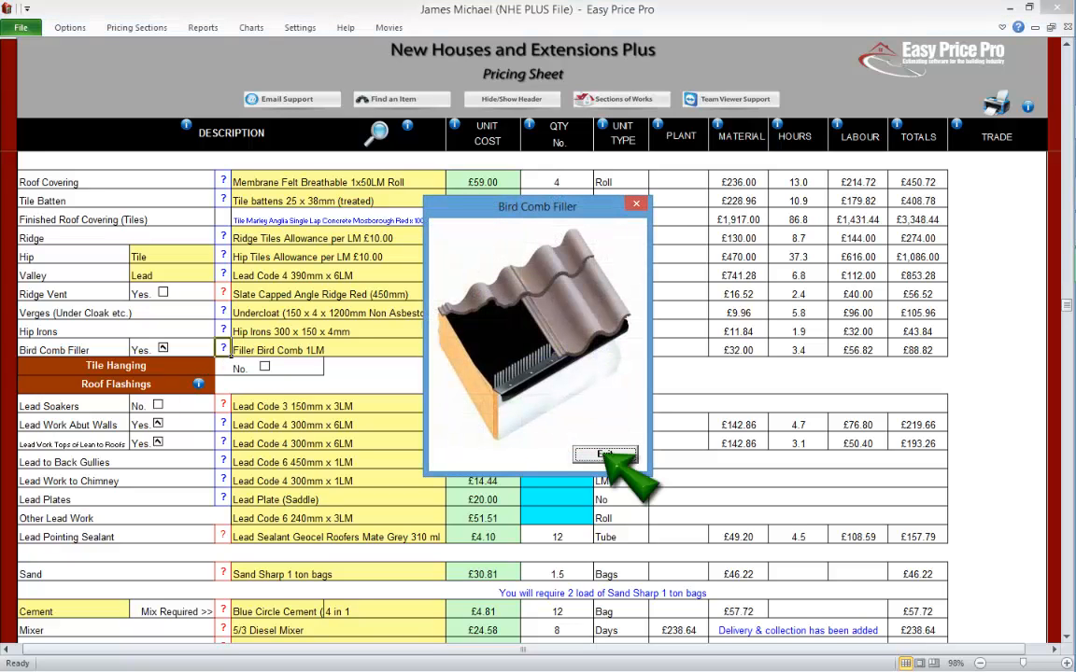
pyautogui.click(602, 455)
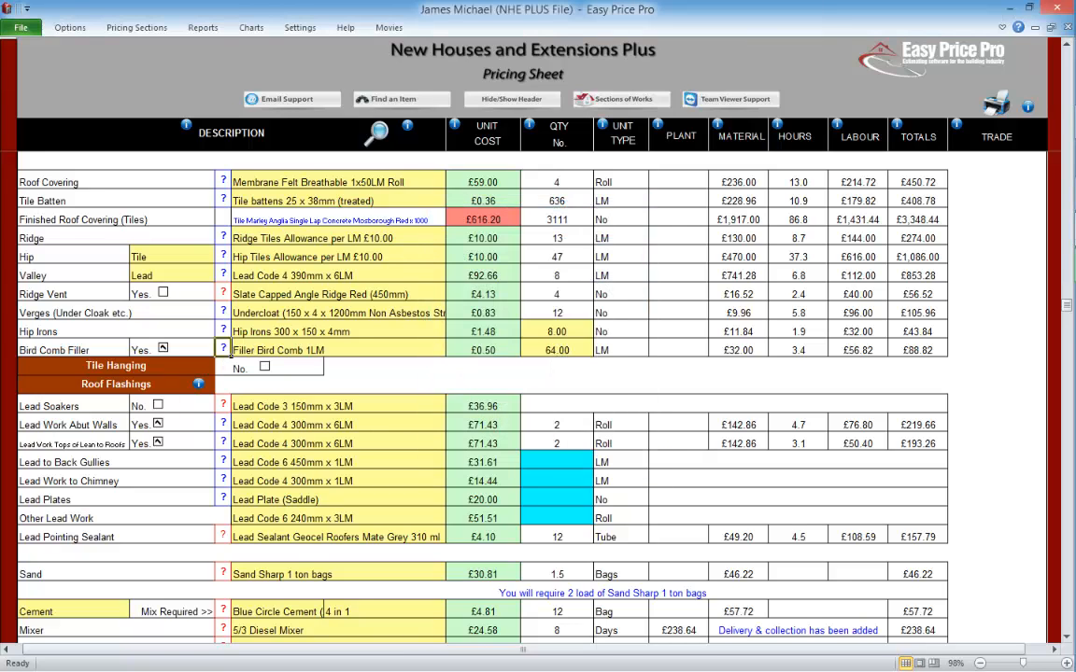
pyautogui.click(163, 347)
pyautogui.click(162, 347)
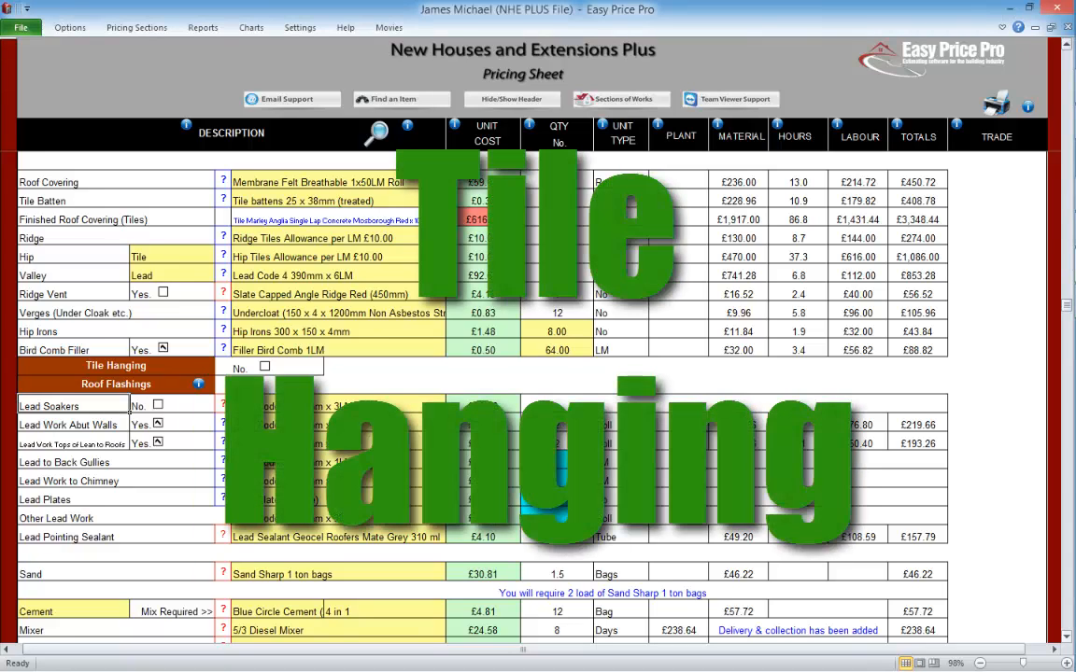
# Step: Switch on the Tile Hanging section beneath the roof covering items
pyautogui.click(1067, 638)
pyautogui.click(1067, 638)
pyautogui.click(1067, 638)
pyautogui.scroll(-3, 434, 360)
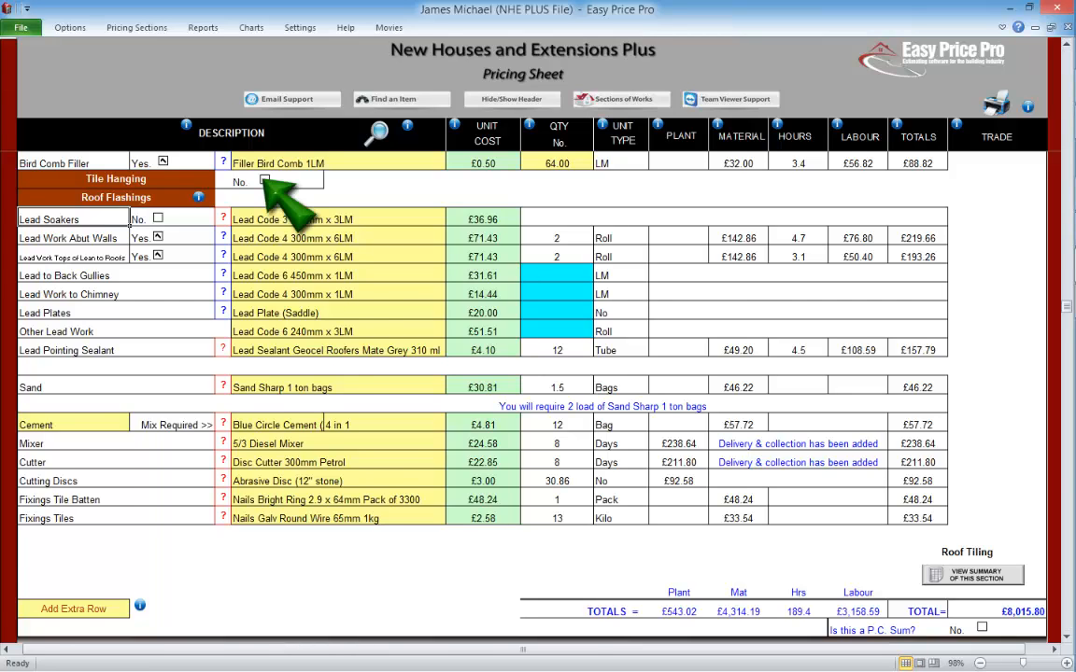
pyautogui.click(264, 179)
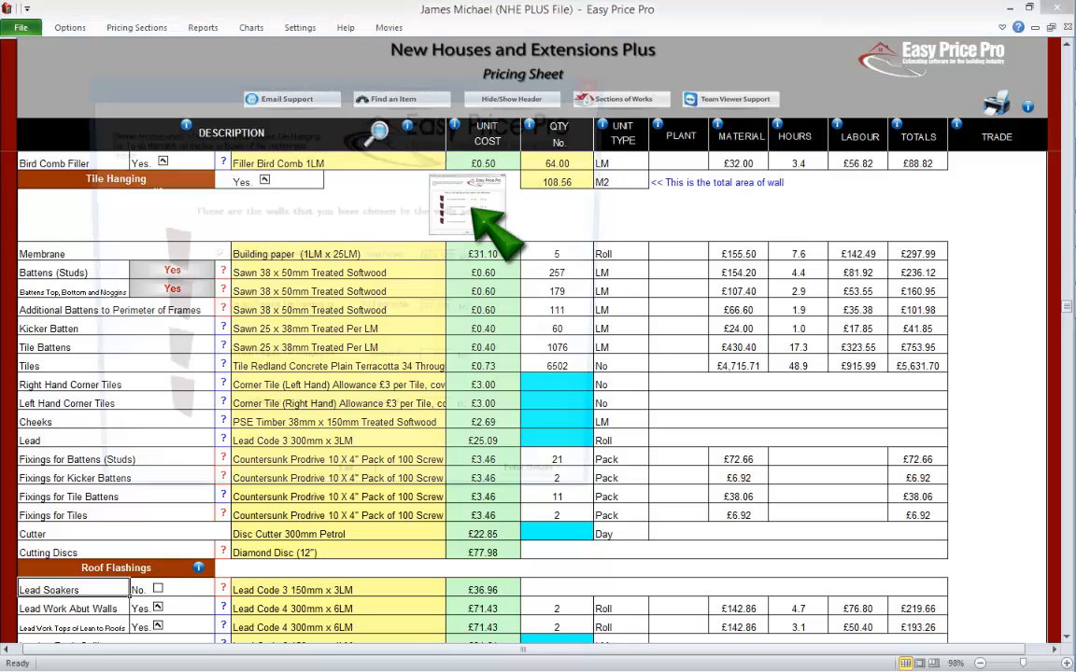
# Step: In the tile hanging wall selection, deselect Main Walls, select 1st Floor Walls and enter the details
pyautogui.click(468, 205)
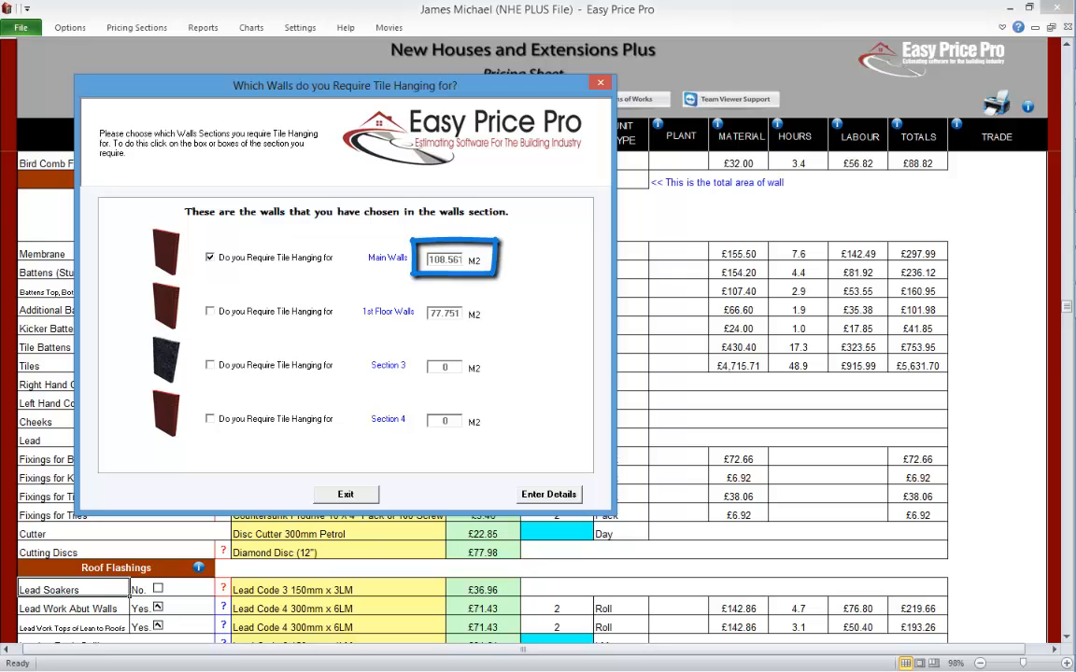
pyautogui.click(210, 257)
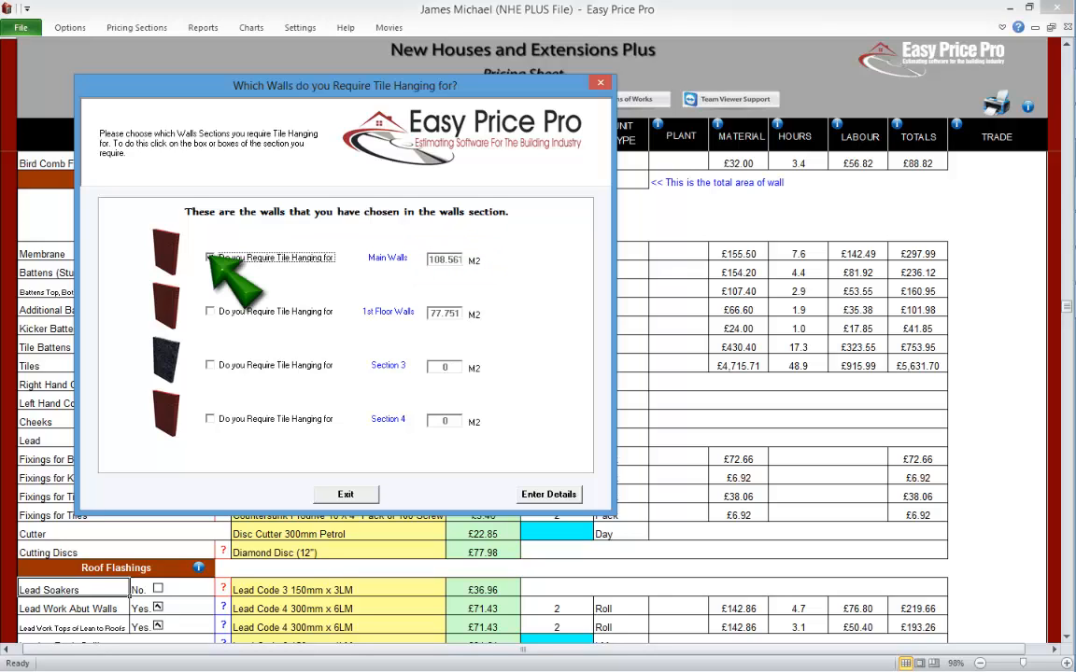
pyautogui.click(209, 312)
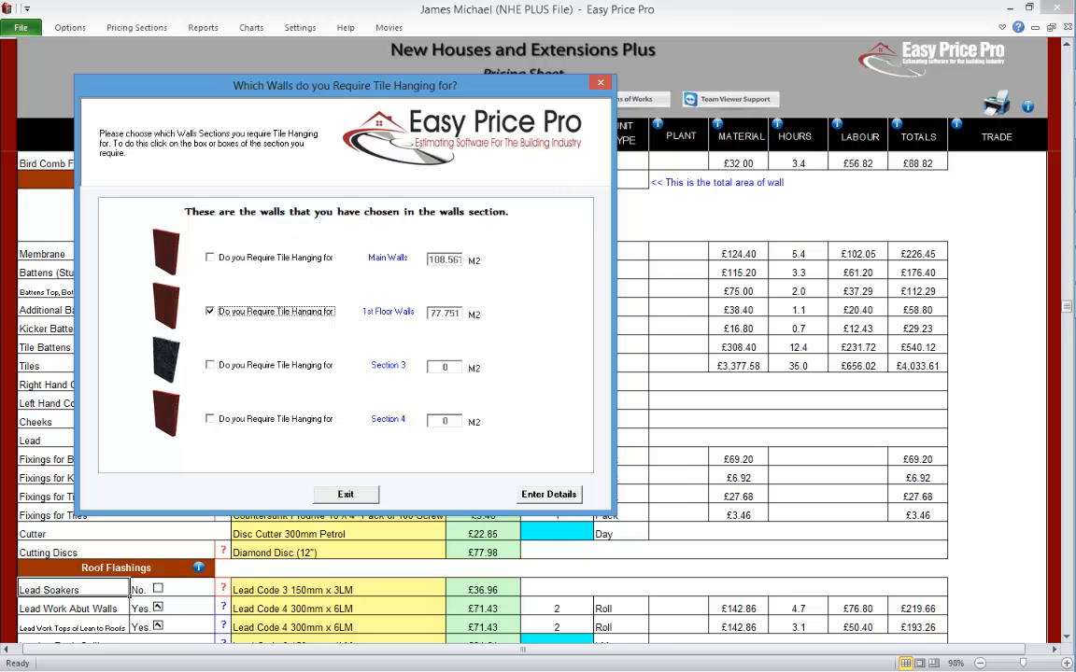
pyautogui.click(548, 495)
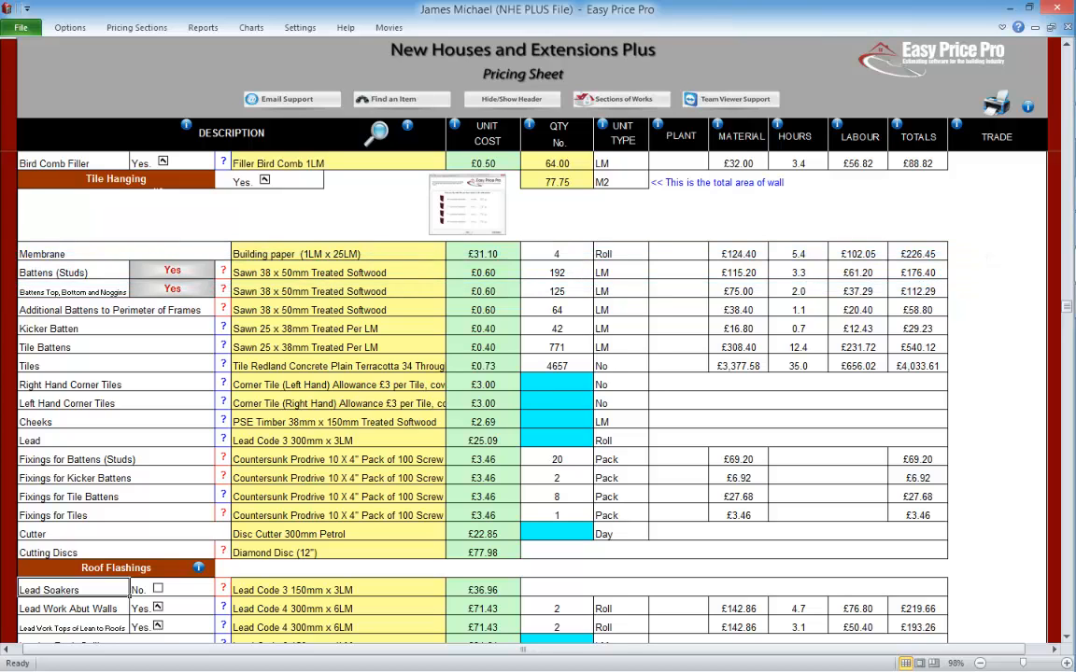
# Step: Review the batten centres for Battens (Studs) and the ground and noggin rows for Battens Top, Bottom and Noggins
pyautogui.click(222, 270)
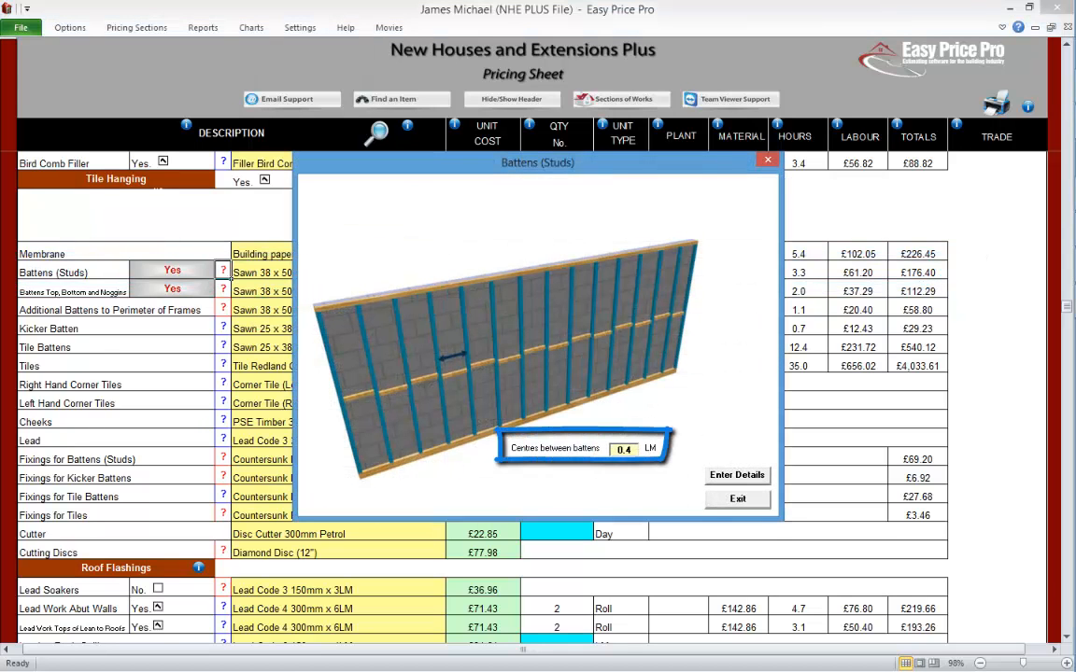
pyautogui.click(738, 499)
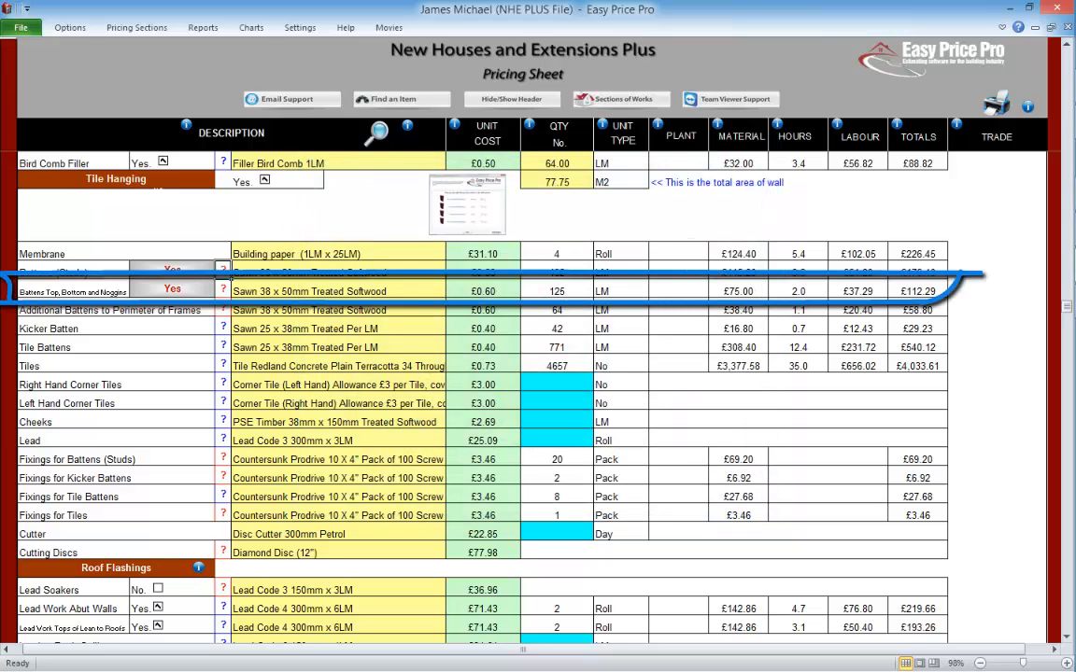
pyautogui.click(223, 289)
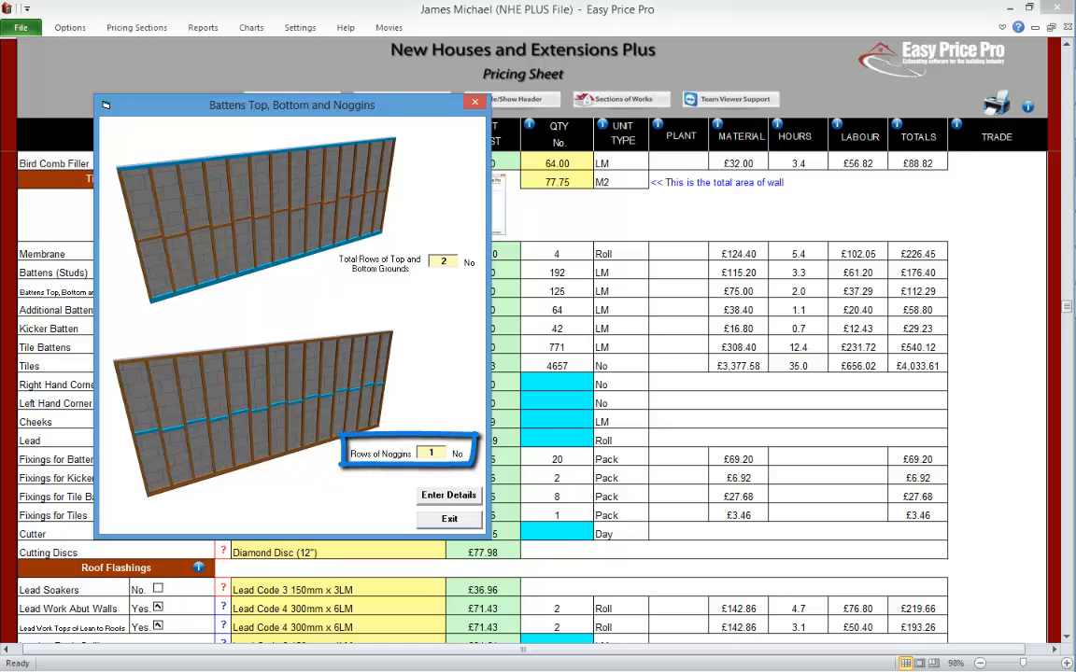
pyautogui.click(449, 519)
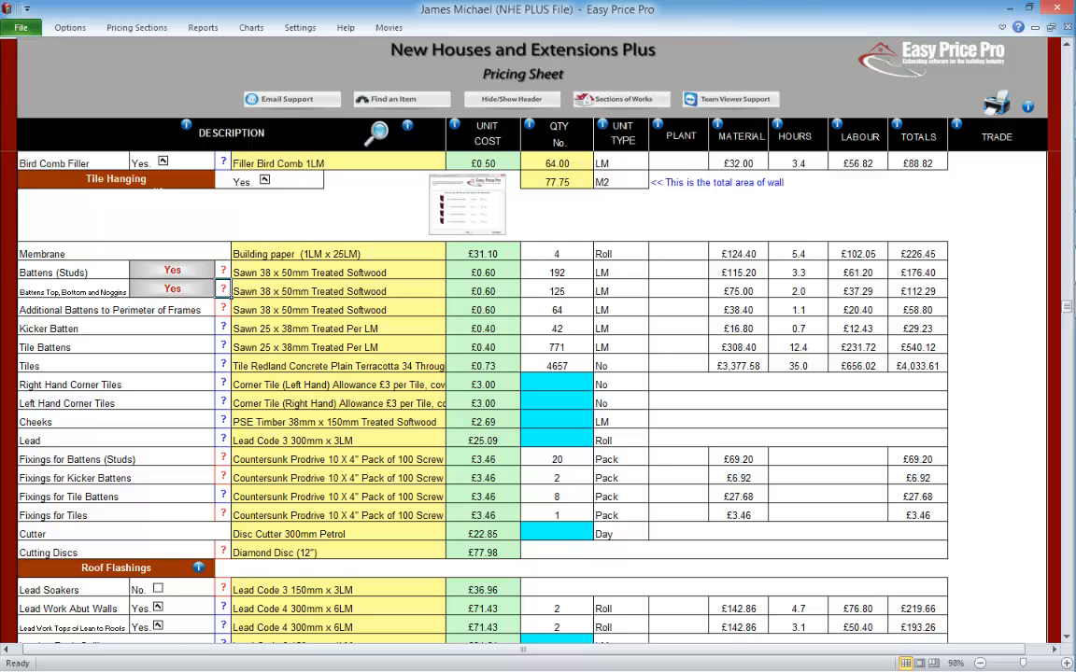
# Step: View the illustrations for Additional Battens to Perimeter of Frames, with its row settings, and for Kicker Batten
pyautogui.click(222, 307)
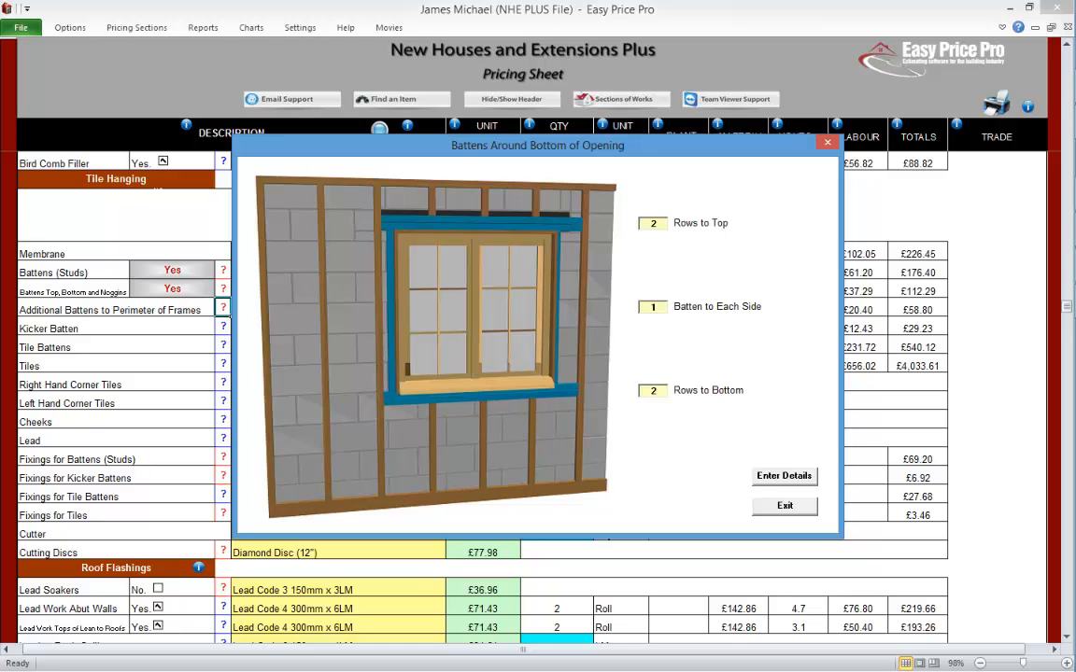
pyautogui.click(784, 506)
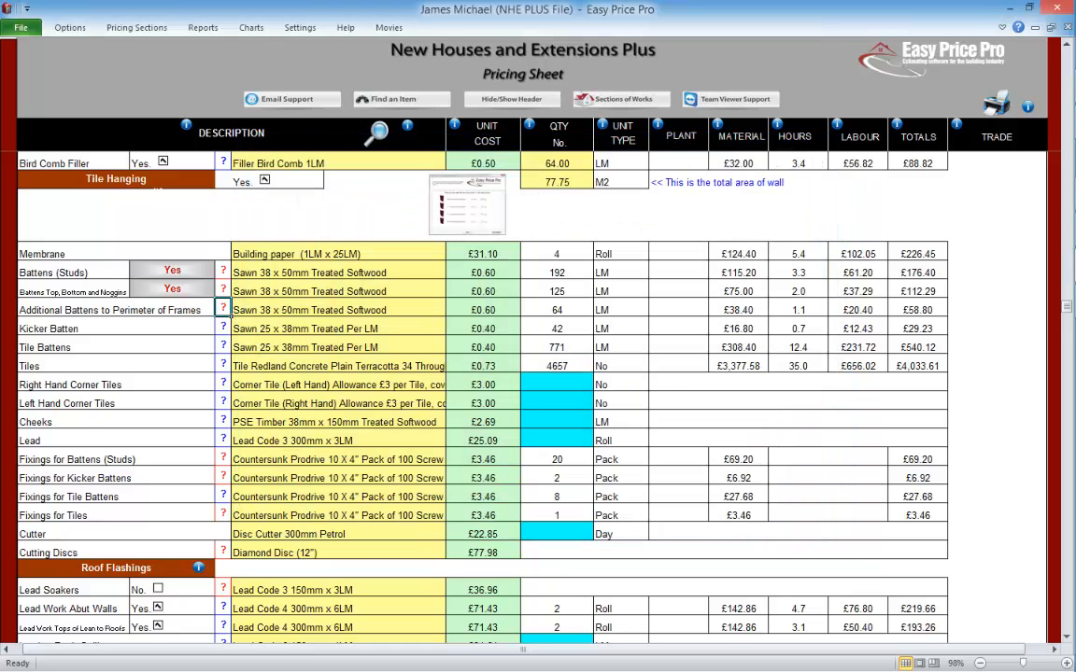
pyautogui.click(222, 326)
pyautogui.click(694, 478)
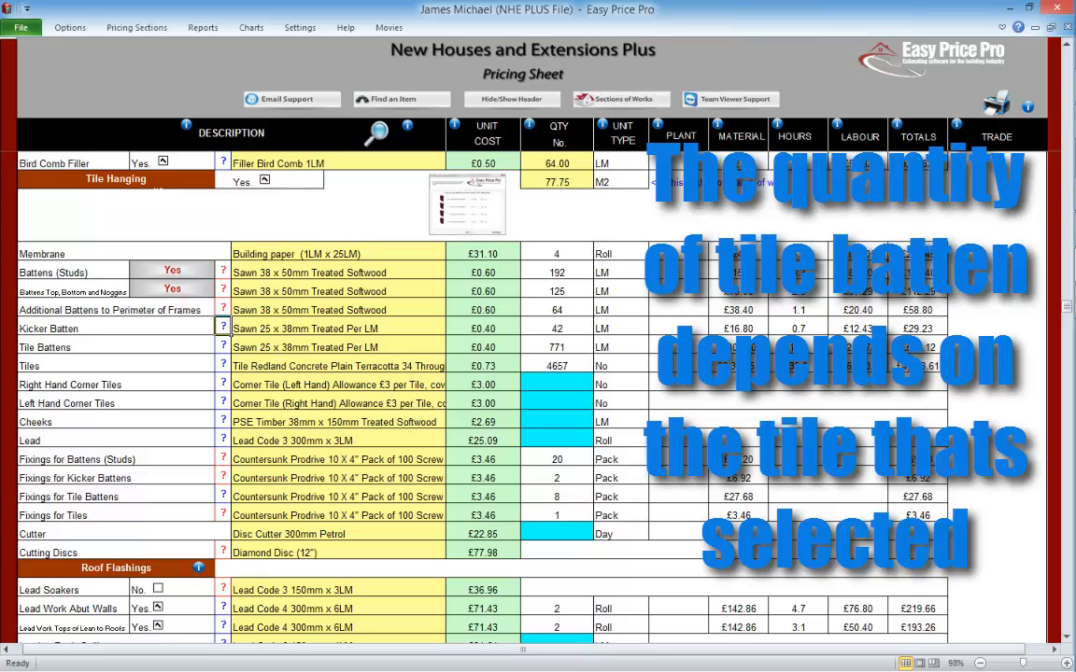
# Step: Change the tile hanging Tiles item to Tile Redland Duo Plain Rustic Brown 40 Acrylic Coated x1000
pyautogui.click(338, 366)
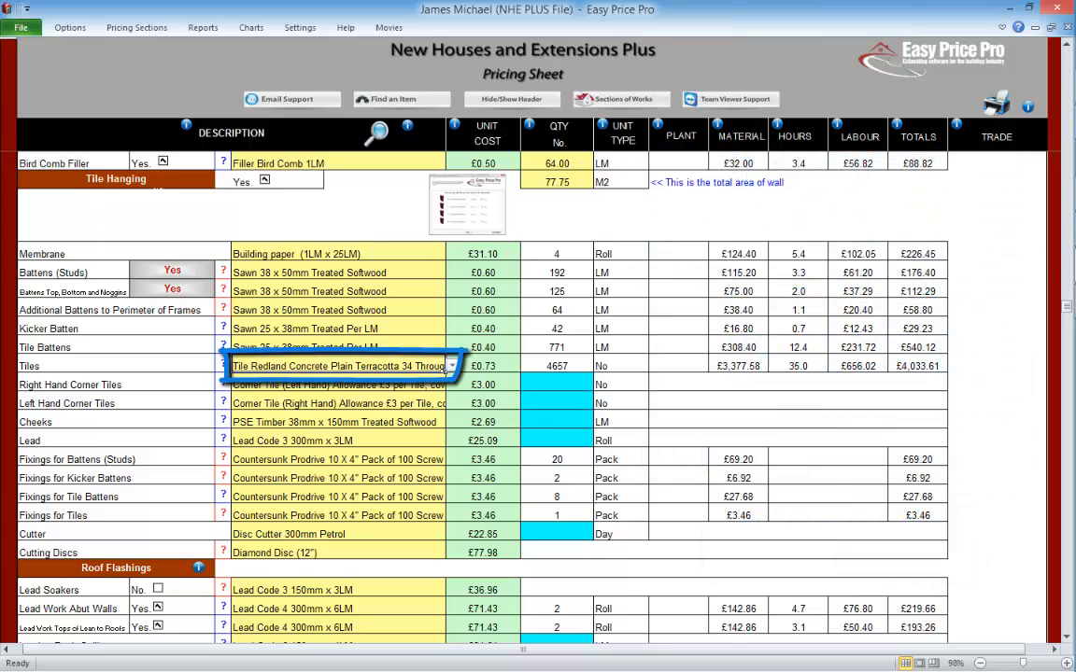
pyautogui.click(377, 133)
pyautogui.click(873, 335)
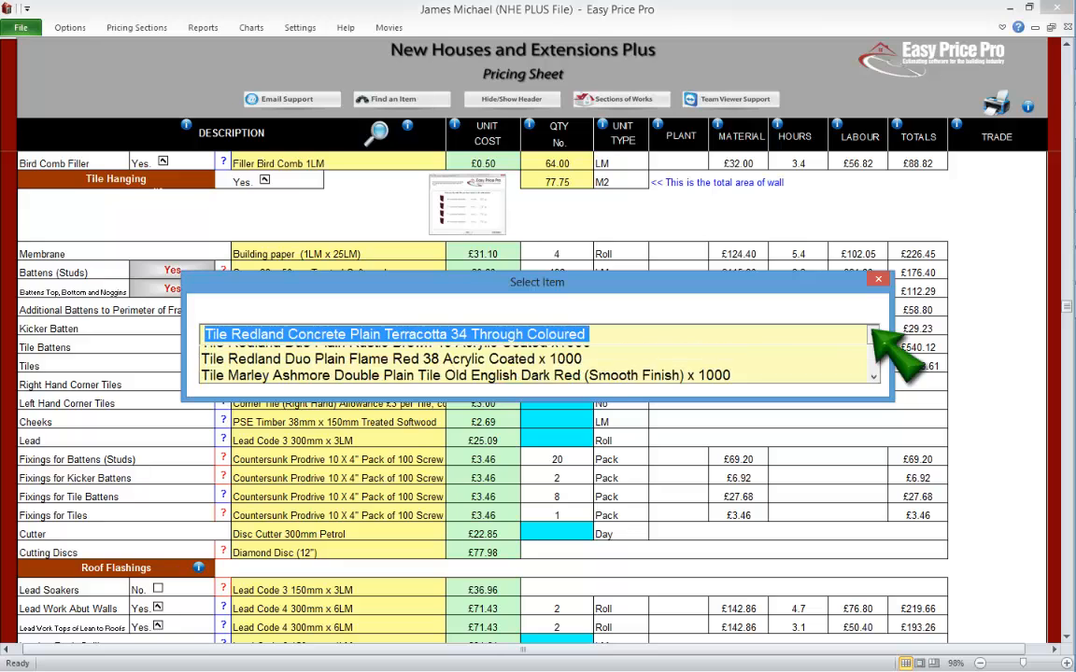
pyautogui.click(537, 437)
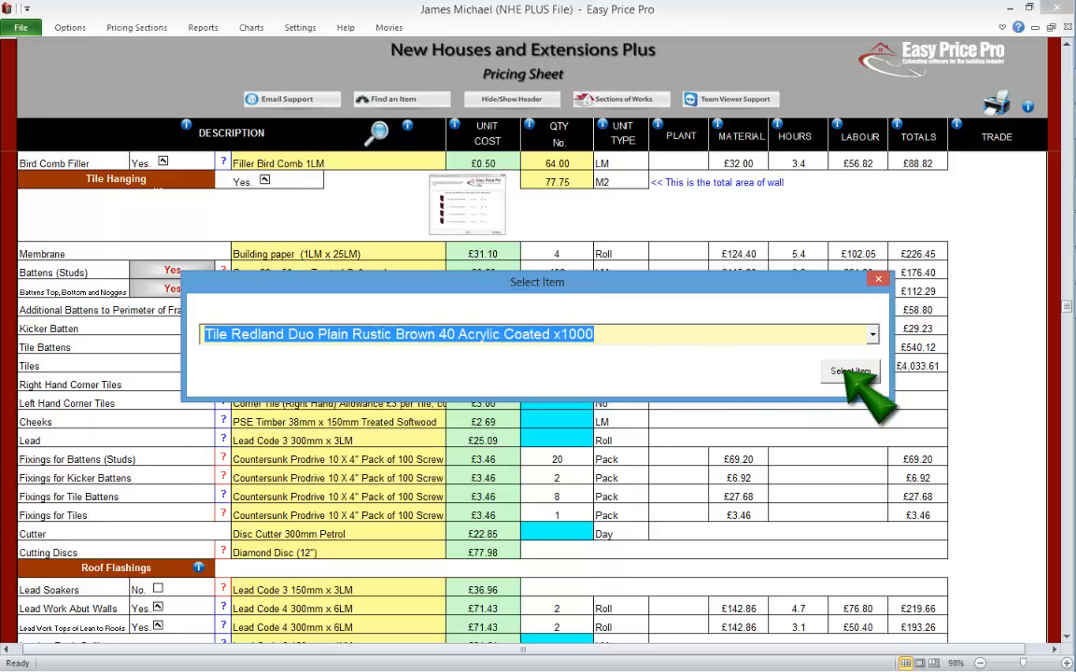
pyautogui.click(849, 372)
# Step: Change the Tiles item to Redland Concrete Plain Farmhouse Red 39, and keep Corner Tile (Left Hand) Allowance £3 per Tile for Right Hand Corner Tiles
pyautogui.click(452, 366)
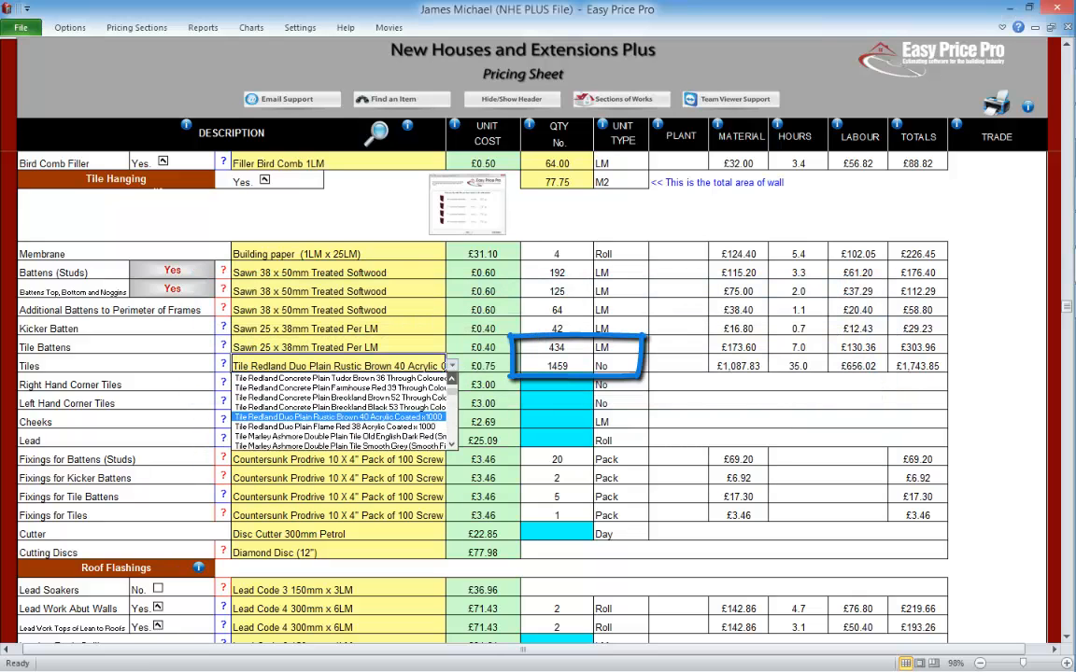
pyautogui.click(409, 387)
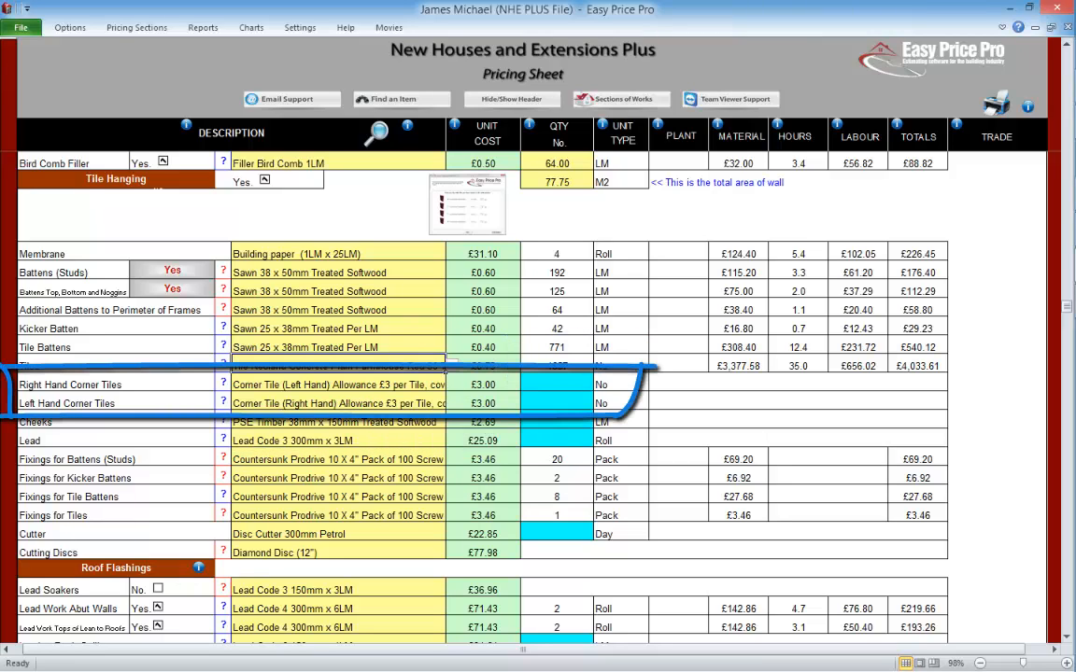
pyautogui.click(338, 385)
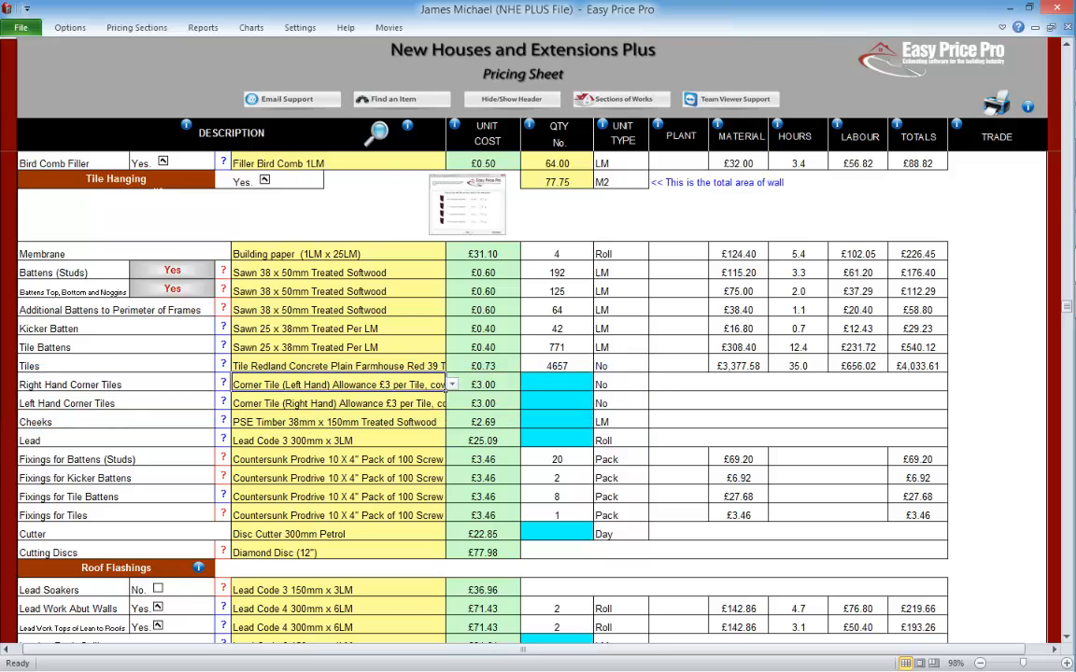
pyautogui.click(452, 384)
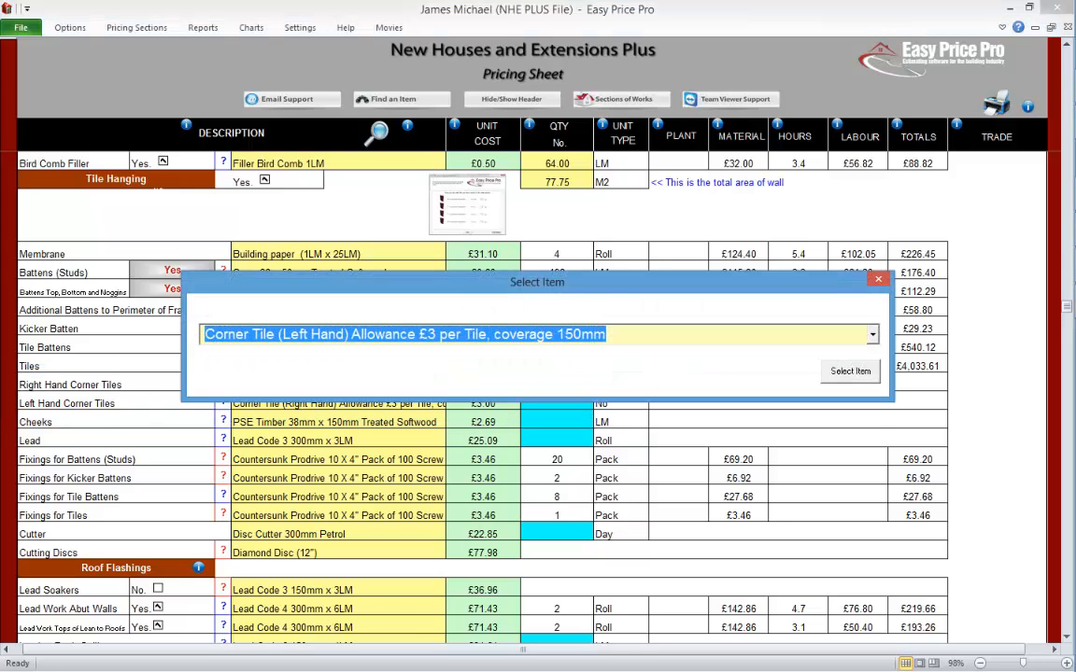
pyautogui.click(849, 372)
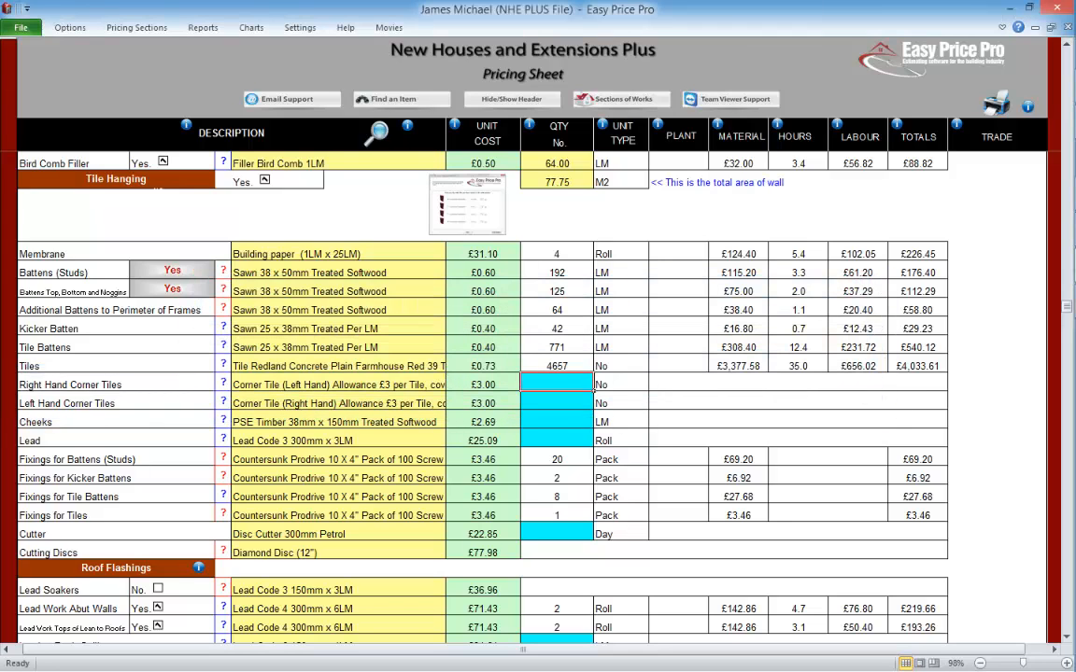
# Step: Enter quantities of 48 for Right Hand and Left Hand Corner Tiles, 30 LM for Cheeks and 1 roll for Lead
pyautogui.write('48')
pyautogui.press('Return')
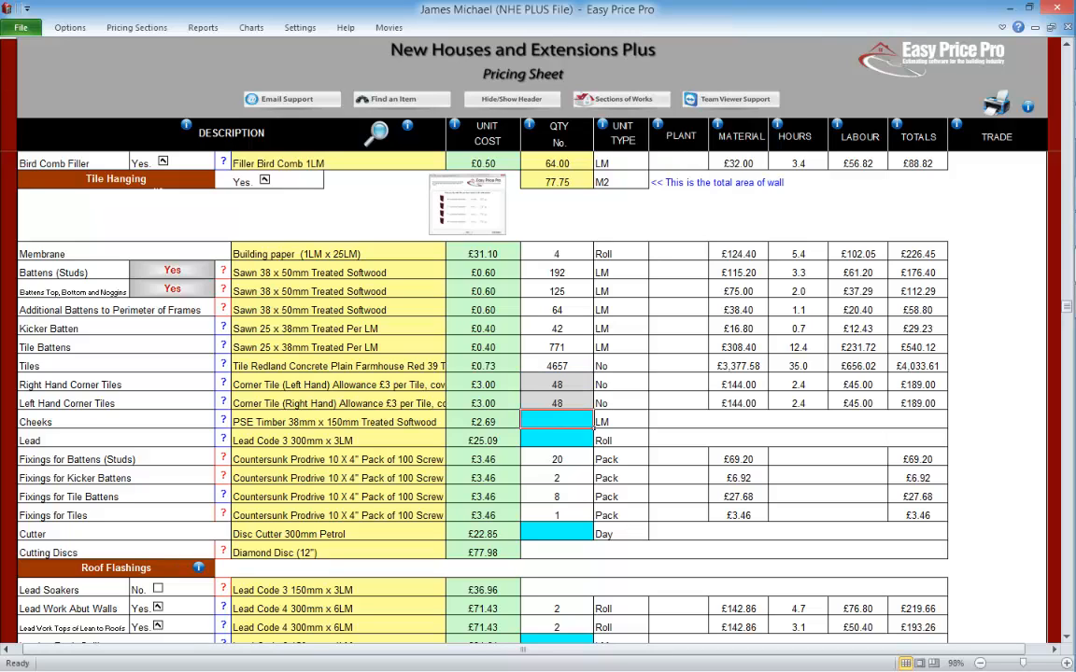
pyautogui.write('30')
pyautogui.press('Return')
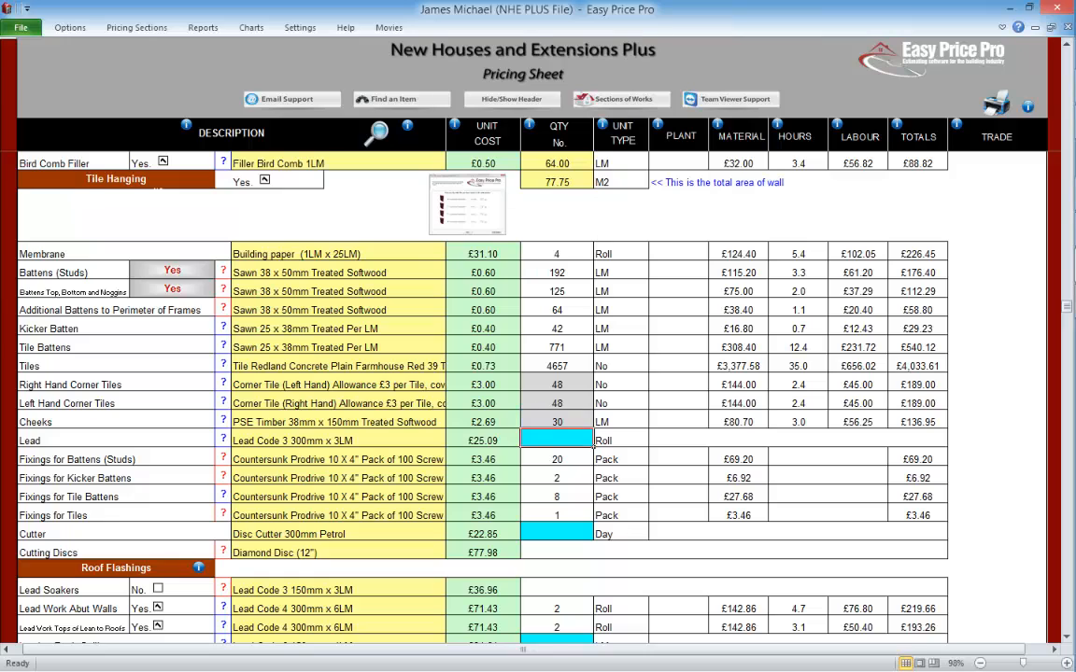
pyautogui.write('1')
pyautogui.press('Return')
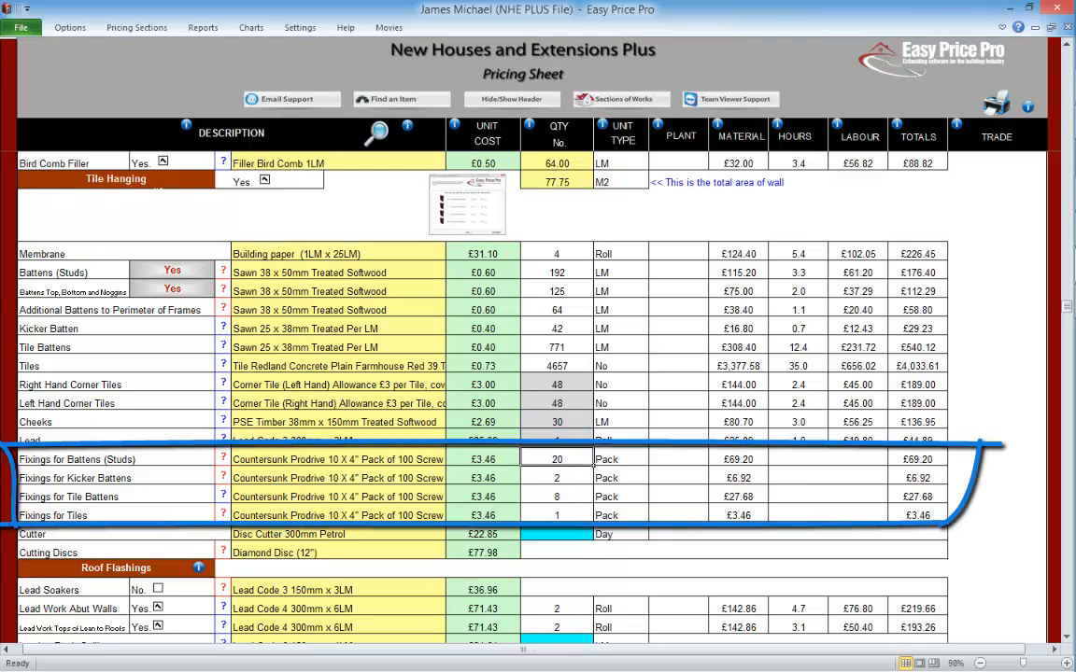
# Step: Review the fixing settings and illustrations for Battens (Studs), Kicker Battens and Tiles
pyautogui.click(223, 457)
pyautogui.click(734, 499)
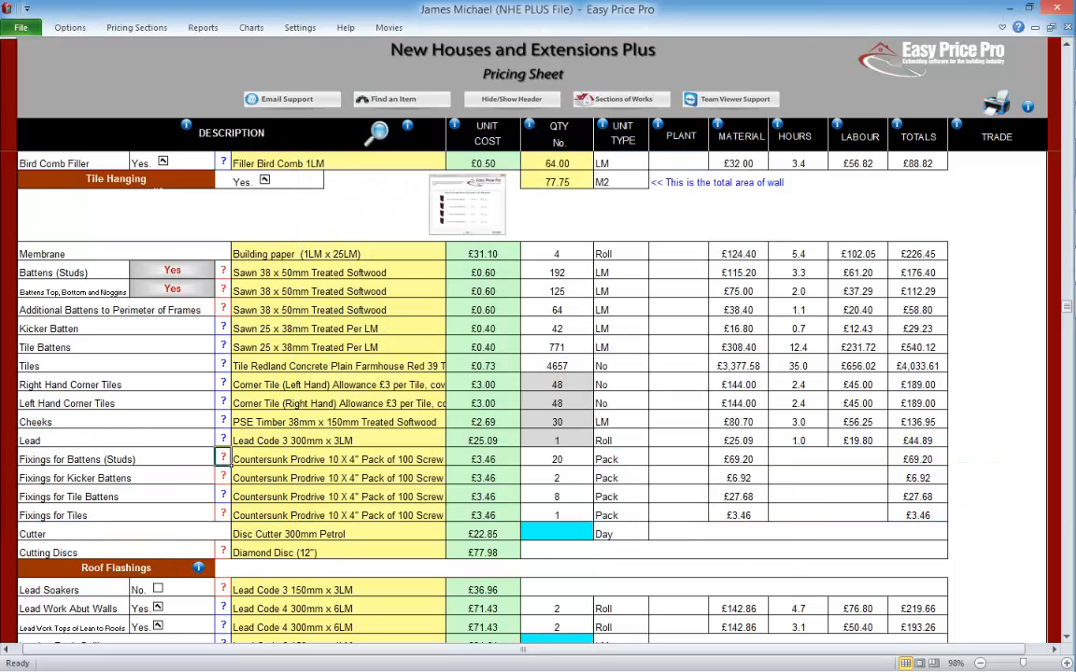
pyautogui.click(223, 475)
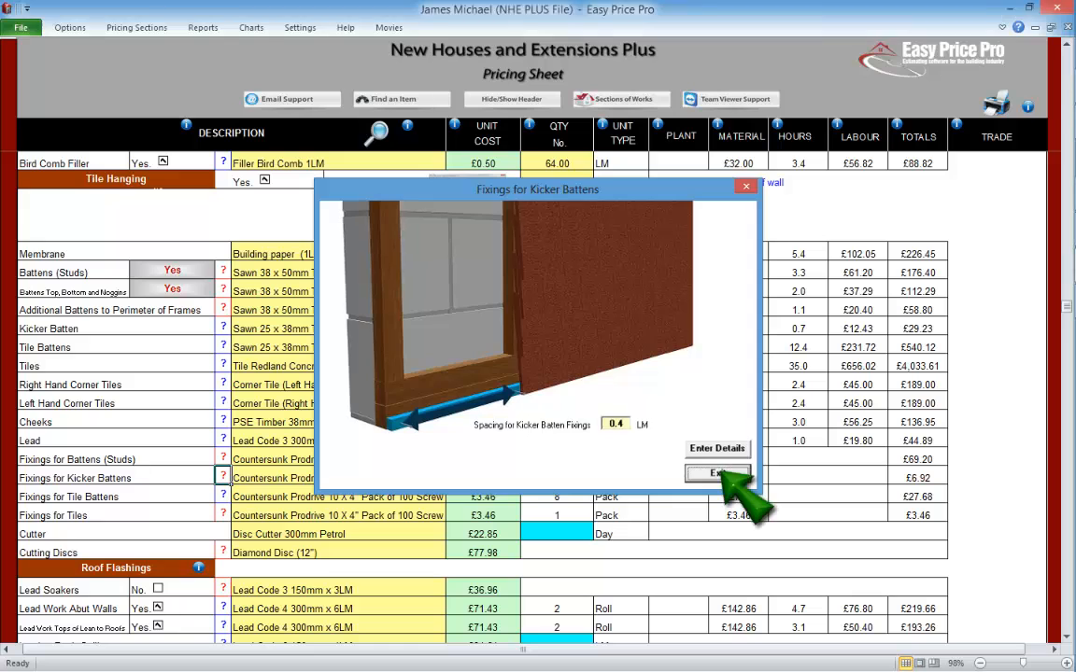
pyautogui.click(712, 408)
pyautogui.click(223, 513)
pyautogui.click(709, 605)
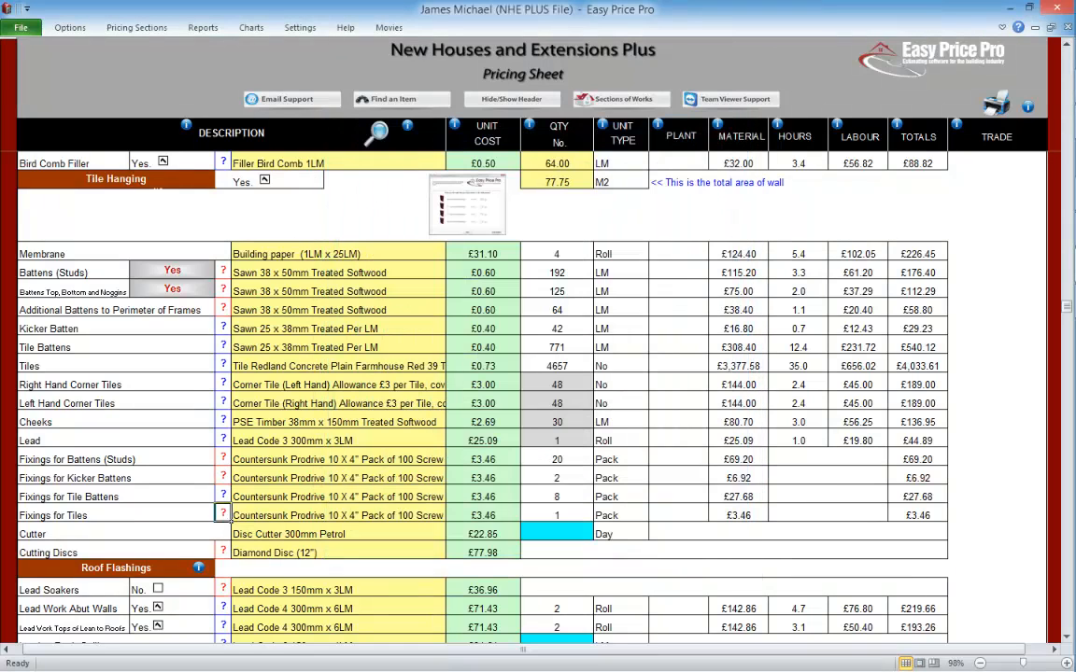
# Step: Set the Cutter quantity to 1 day, and review the Wall Cladding cutter blade calculation for Cutting Discs
pyautogui.write('1')
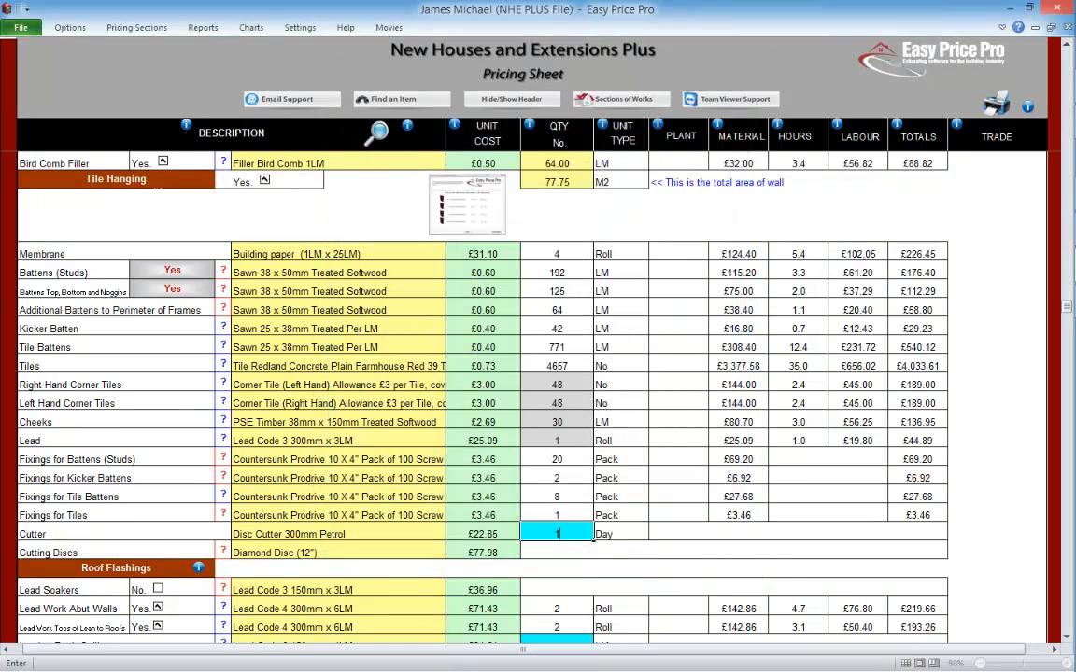
pyautogui.press('Return')
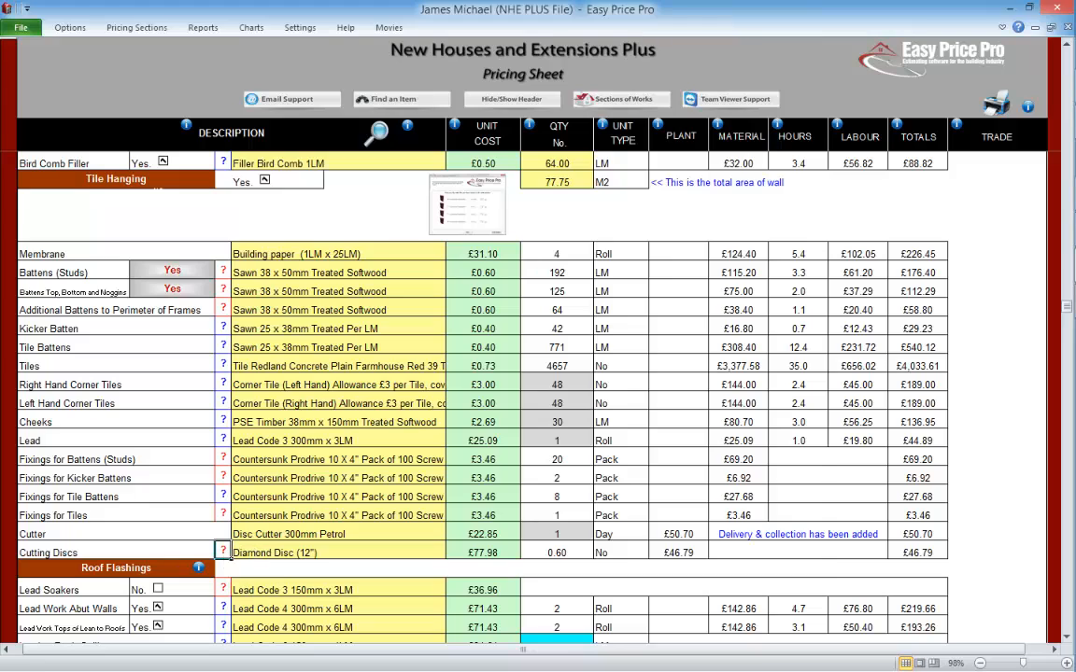
pyautogui.click(223, 551)
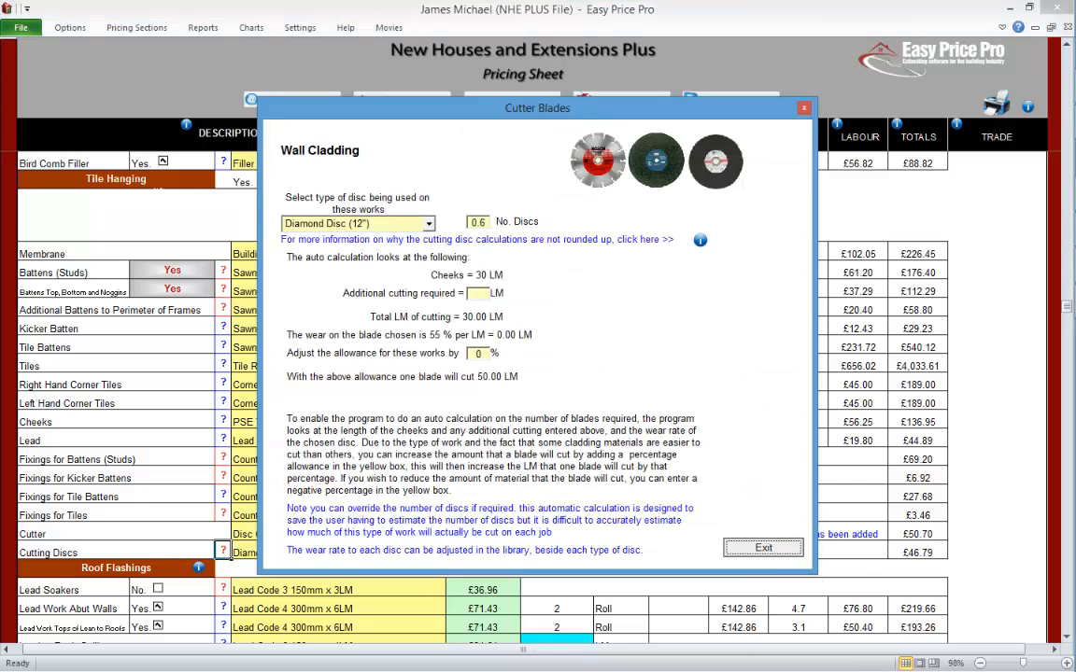
pyautogui.click(762, 547)
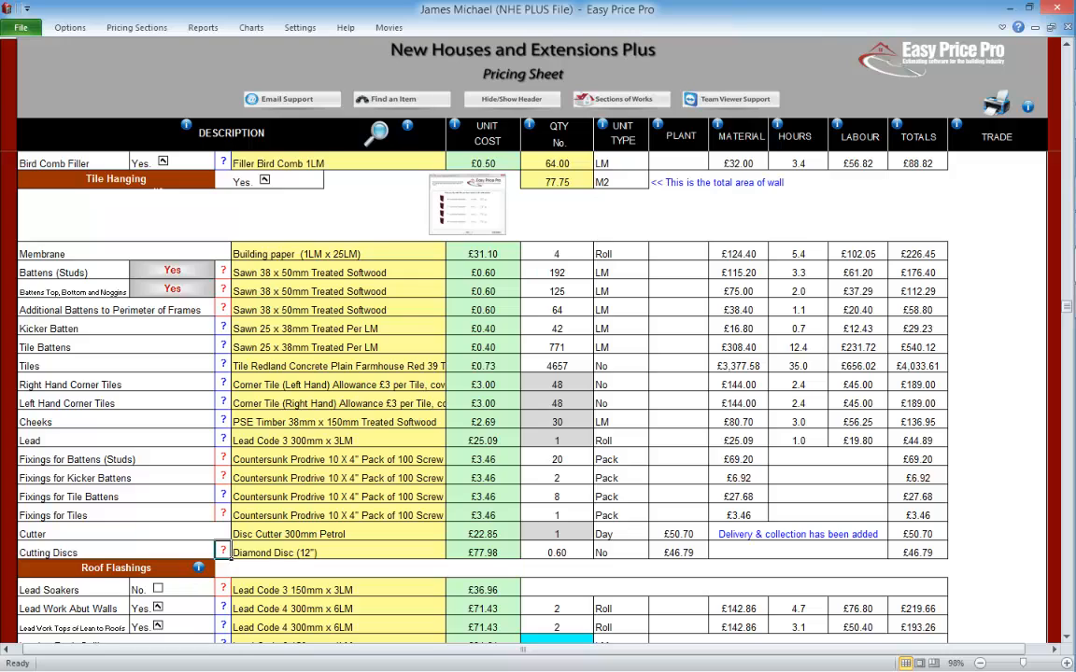
# Step: Clear the quantities for Cutter, Lead, Cheeks and both corner tile rows, and switch off the Tile Hanging section
pyautogui.click(589, 535)
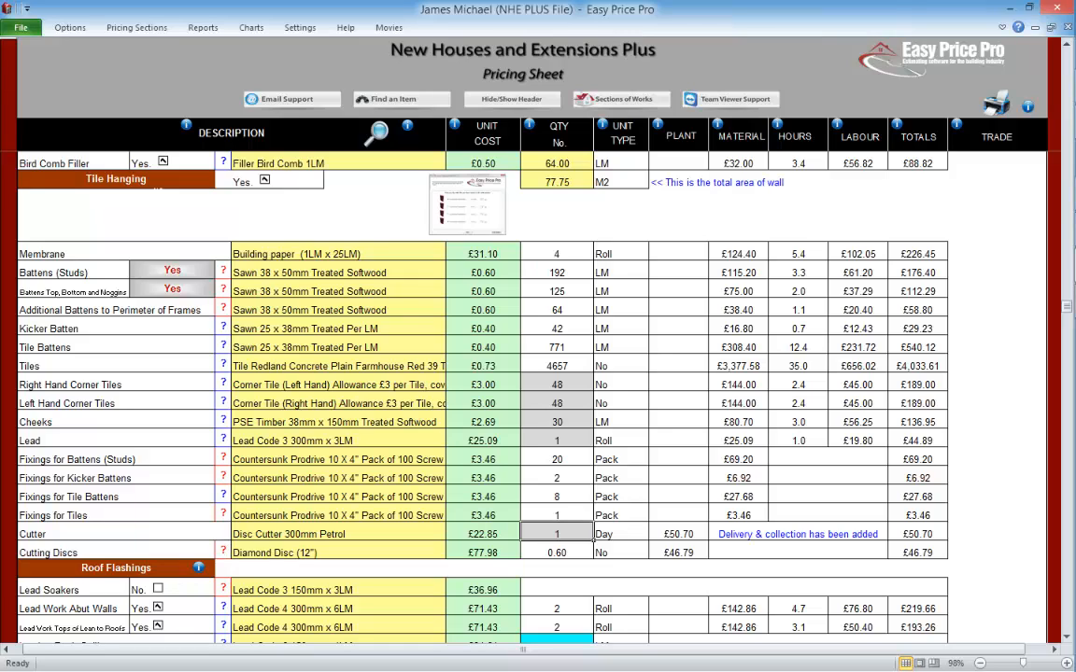
pyautogui.press('Delete')
pyautogui.click(558, 441)
pyautogui.press('Delete')
pyautogui.click(558, 423)
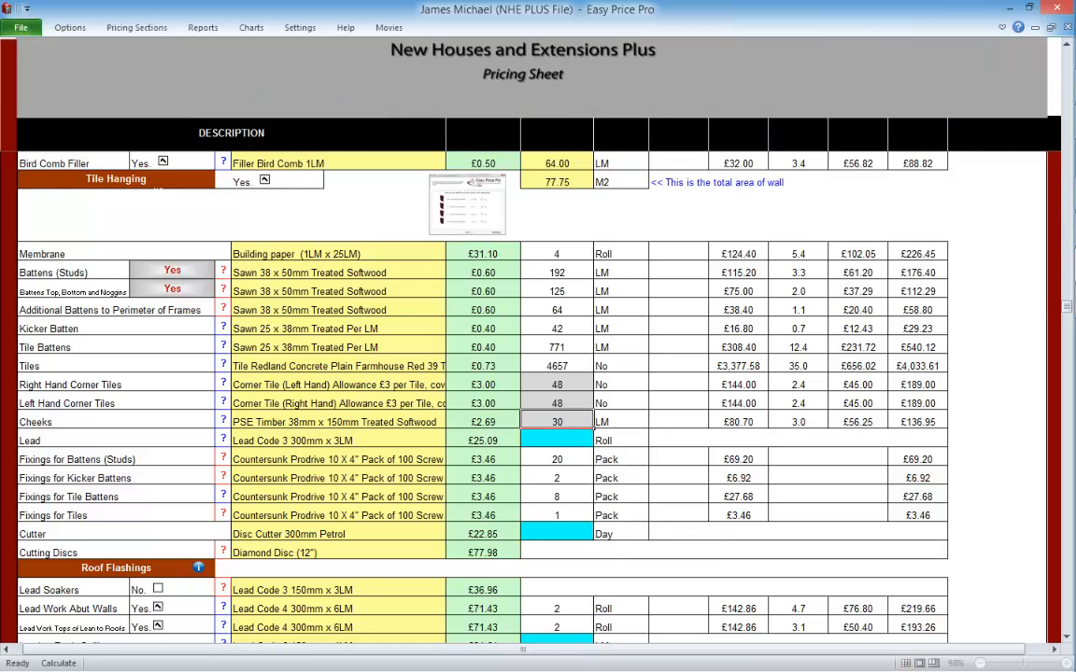
pyautogui.press('BackSpace')
pyautogui.press('Up')
pyautogui.press('BackSpace')
pyautogui.press('Up')
pyautogui.press('BackSpace')
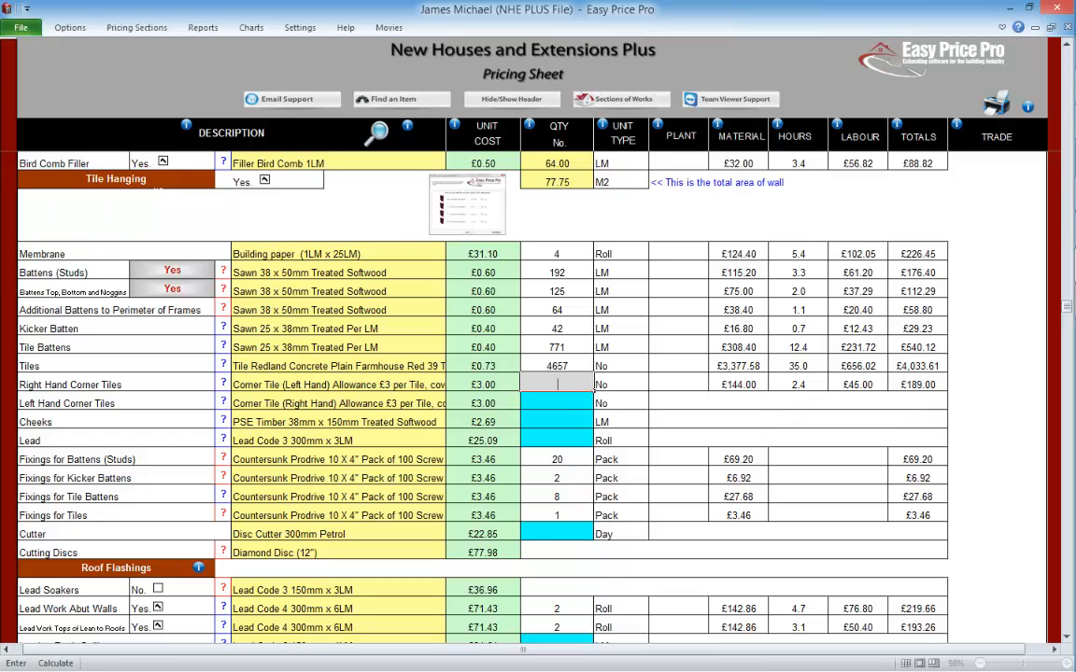
pyautogui.press('Up')
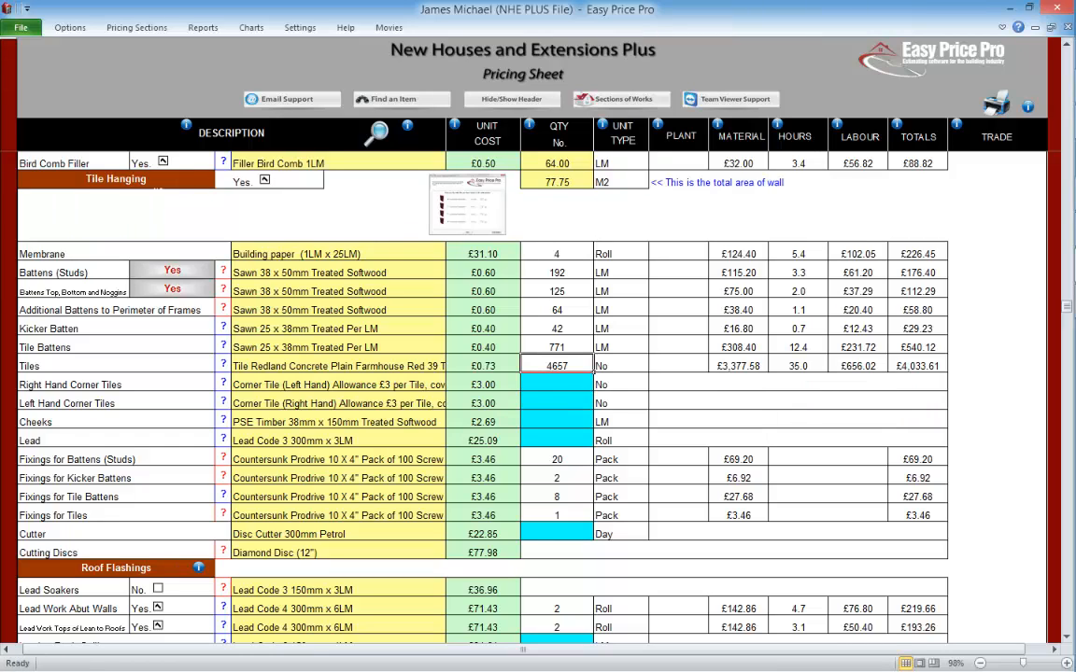
pyautogui.click(265, 180)
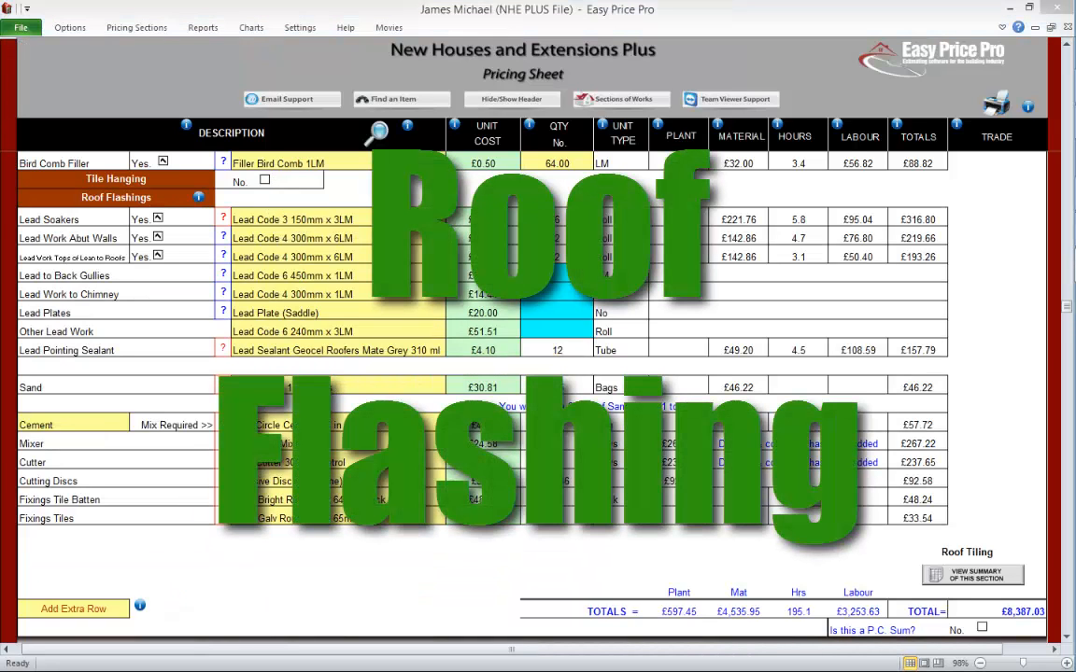
# Step: Open the Lead Soakers settings under Roof Flashings and set the Length of Lead to 0.25 LM
pyautogui.click(1067, 637)
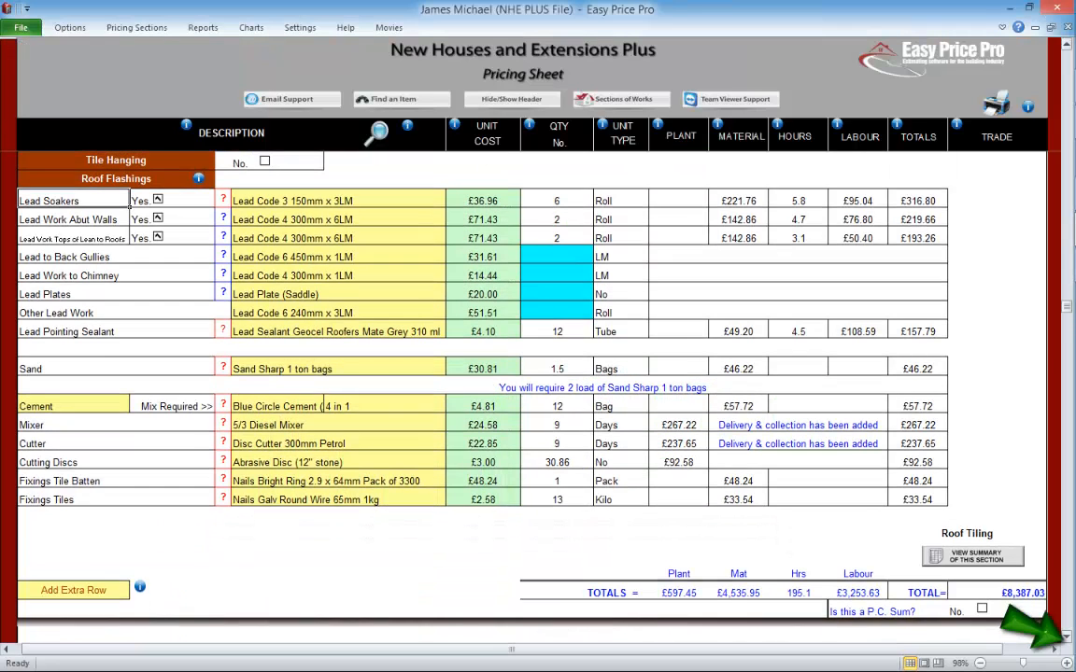
pyautogui.click(1067, 637)
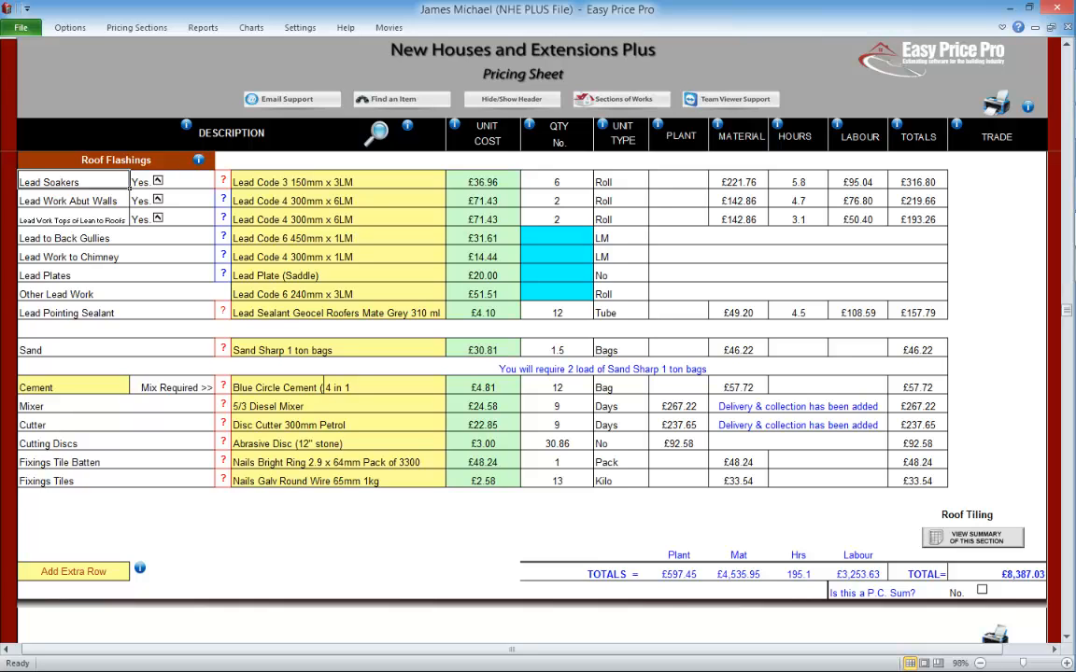
pyautogui.click(223, 181)
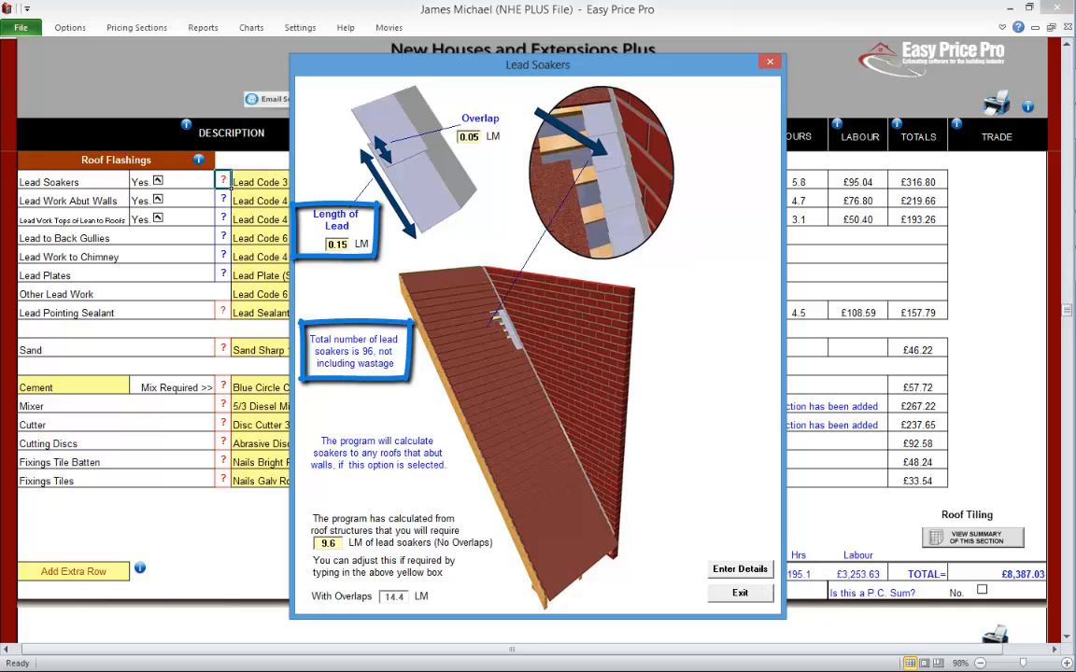
pyautogui.press('BackSpace')
pyautogui.write('25')
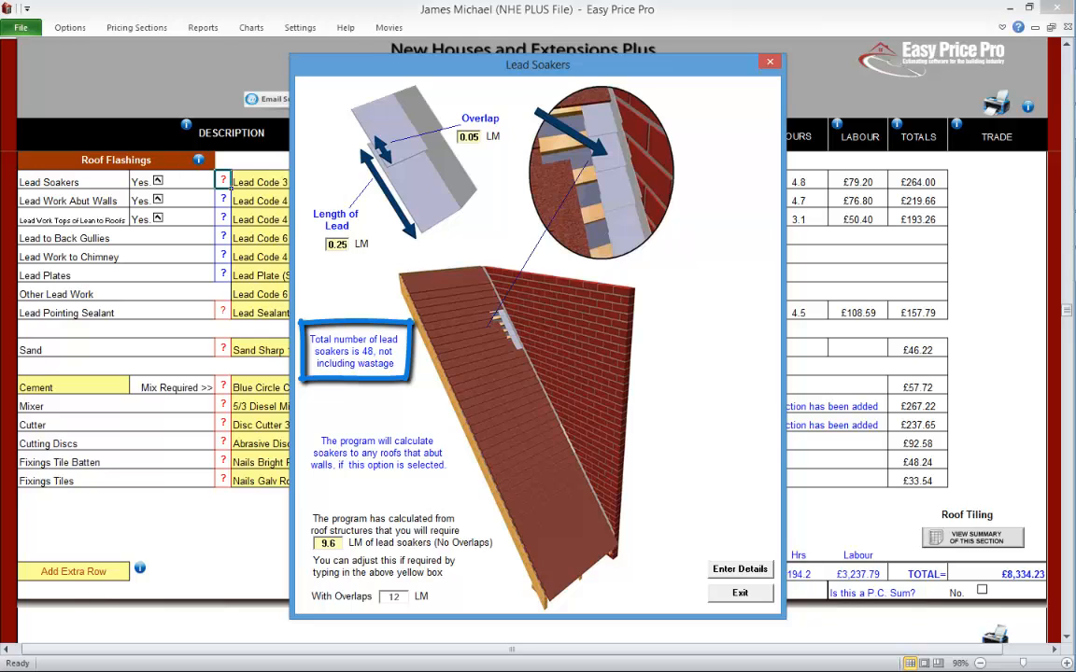
# Step: Set the Length of Lead for the lead soakers back to 0.15 LM
pyautogui.press('BackSpace')
pyautogui.press('BackSpace')
pyautogui.write('15')
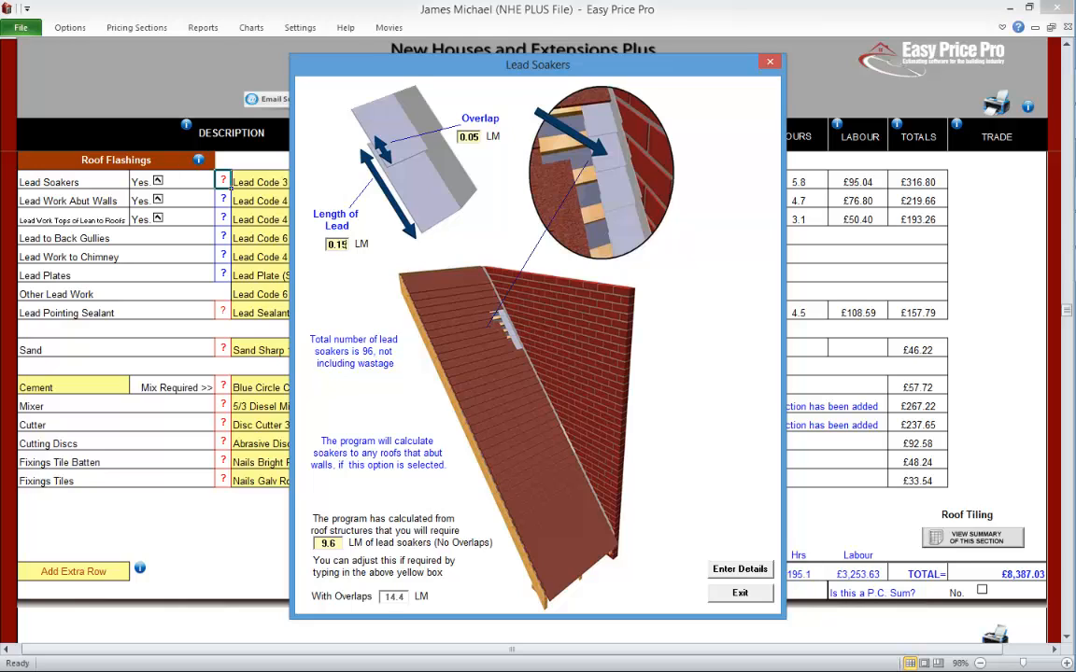
# Step: Close the Lead Soakers settings and switch off the Lead Soakers item under Roof Flashings
pyautogui.press('Tab')
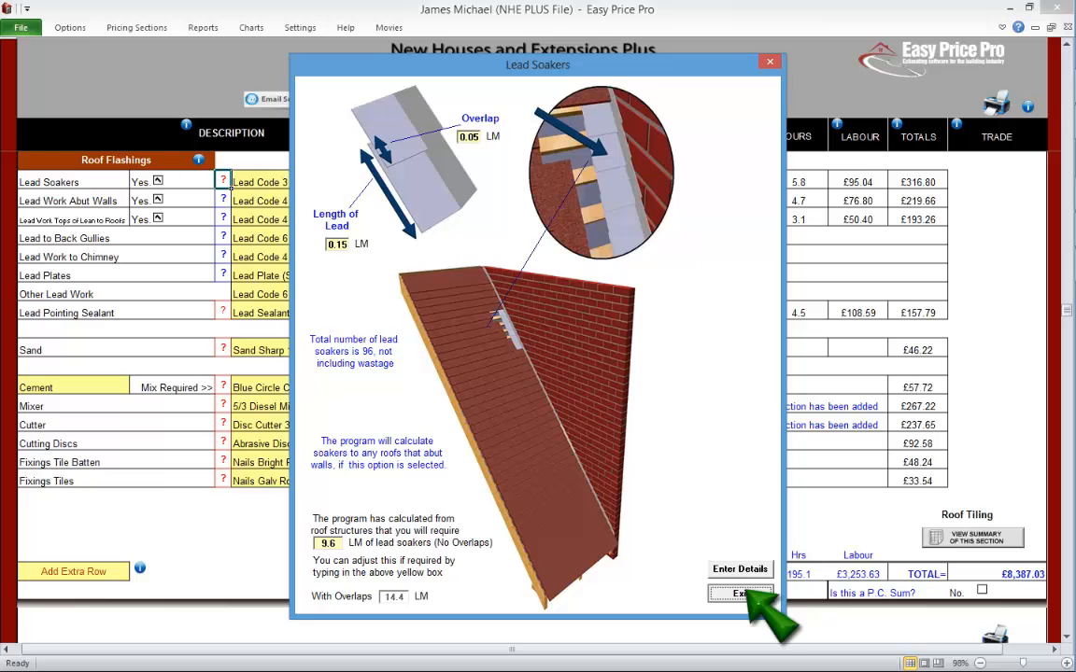
pyautogui.press('Return')
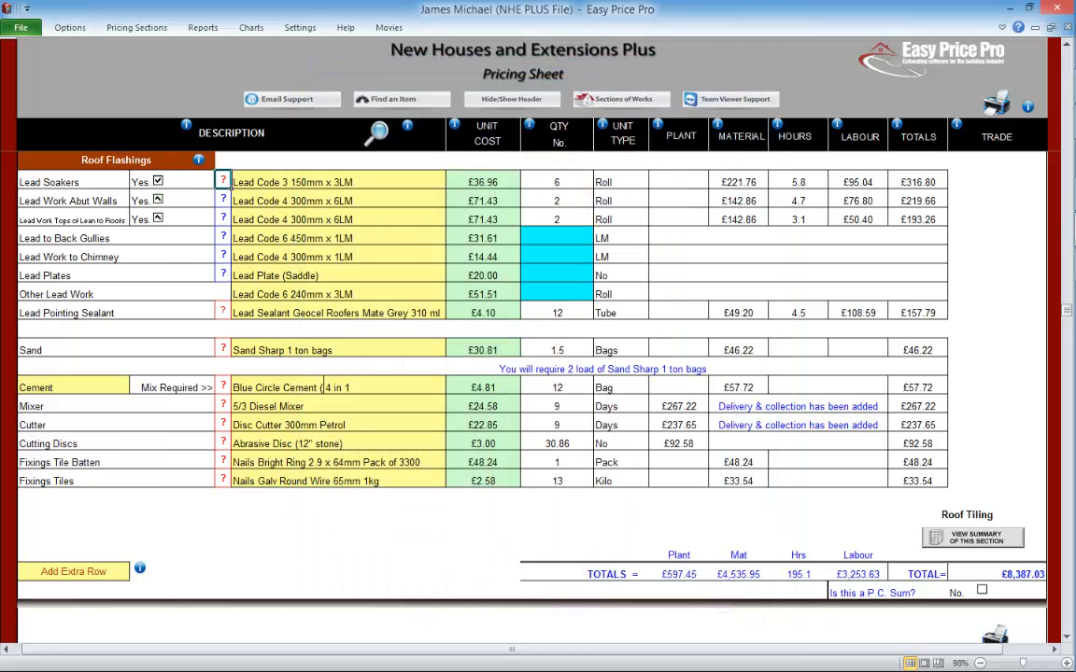
pyautogui.click(158, 180)
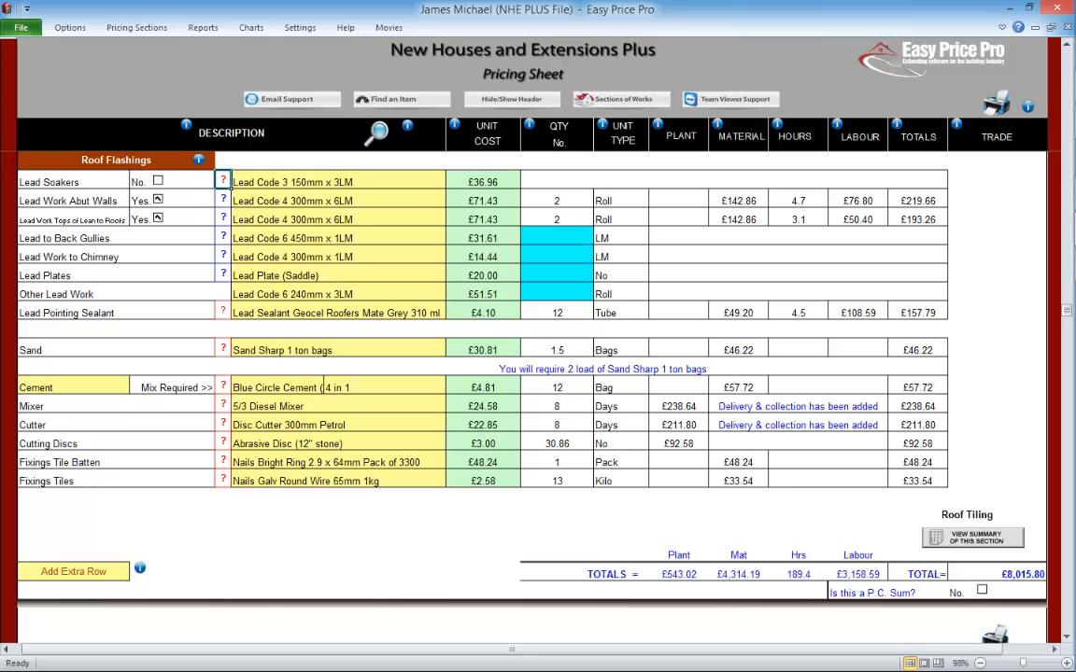
# Step: View the illustration for Lead Work Abut Walls, and switch that item off and back on
pyautogui.click(224, 199)
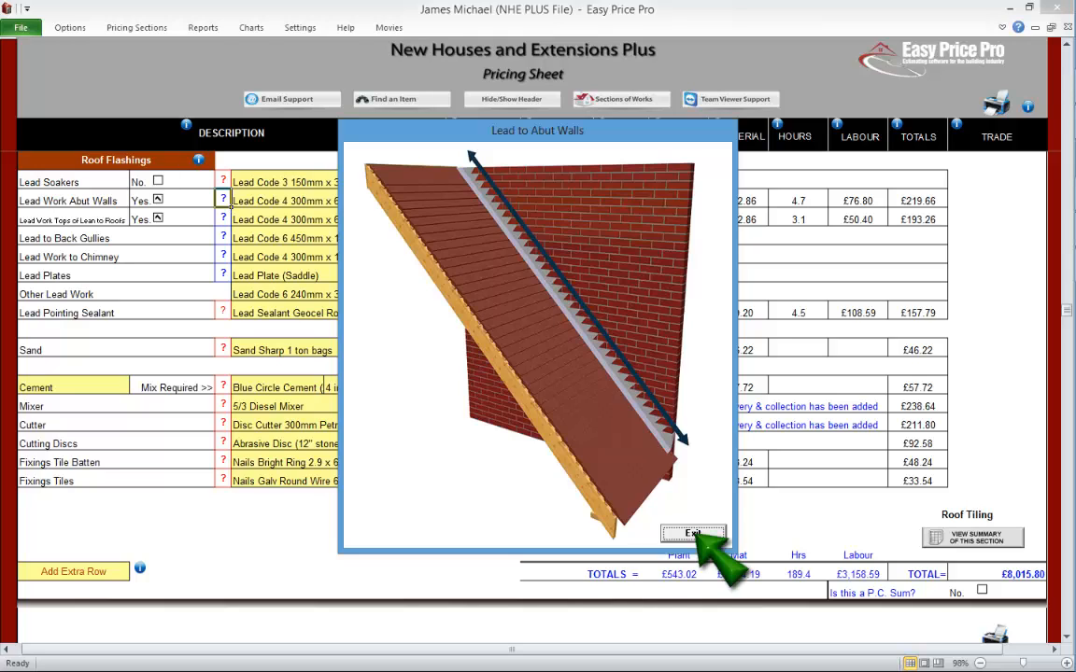
pyautogui.click(693, 533)
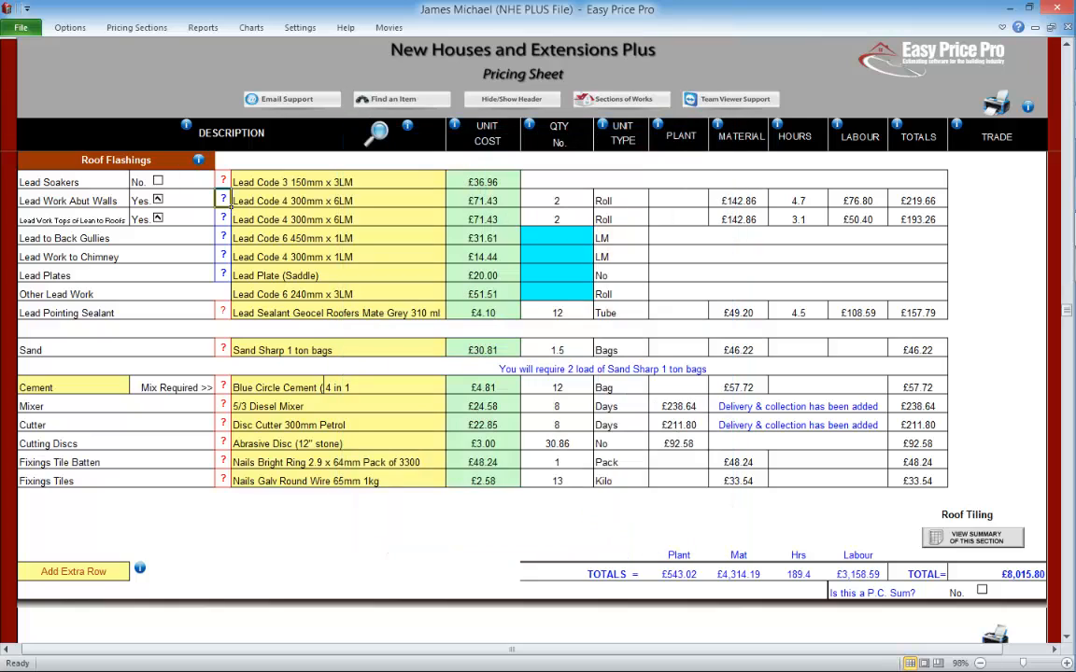
pyautogui.click(158, 199)
pyautogui.click(157, 199)
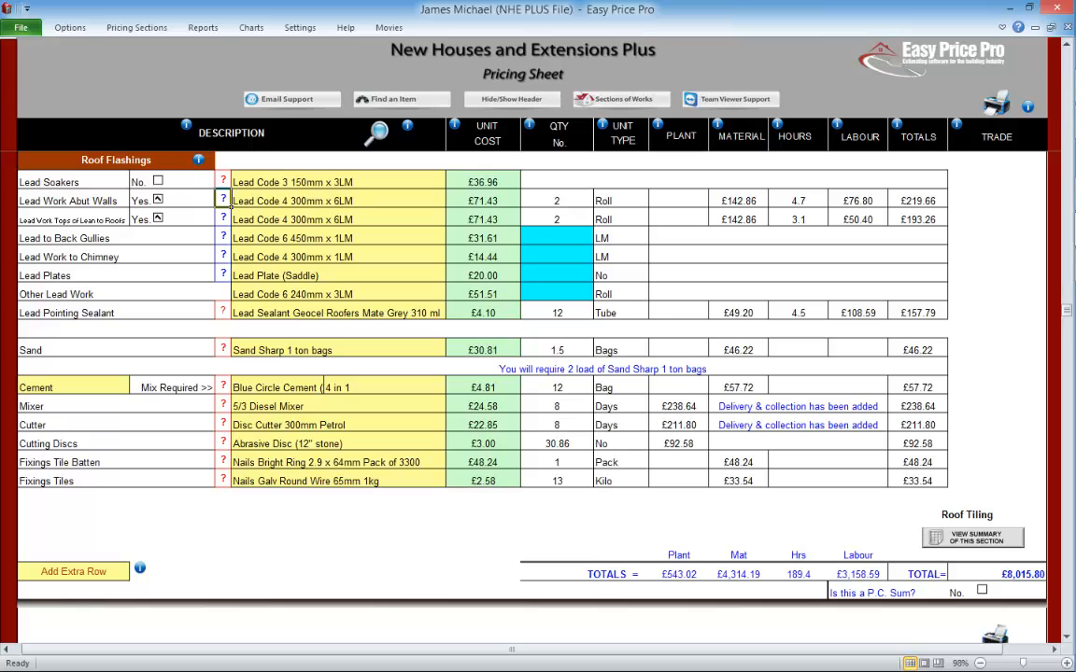
# Step: View the illustrations for lead work to lean-to roof tops, back gullies, chimneys and lead plates
pyautogui.click(223, 217)
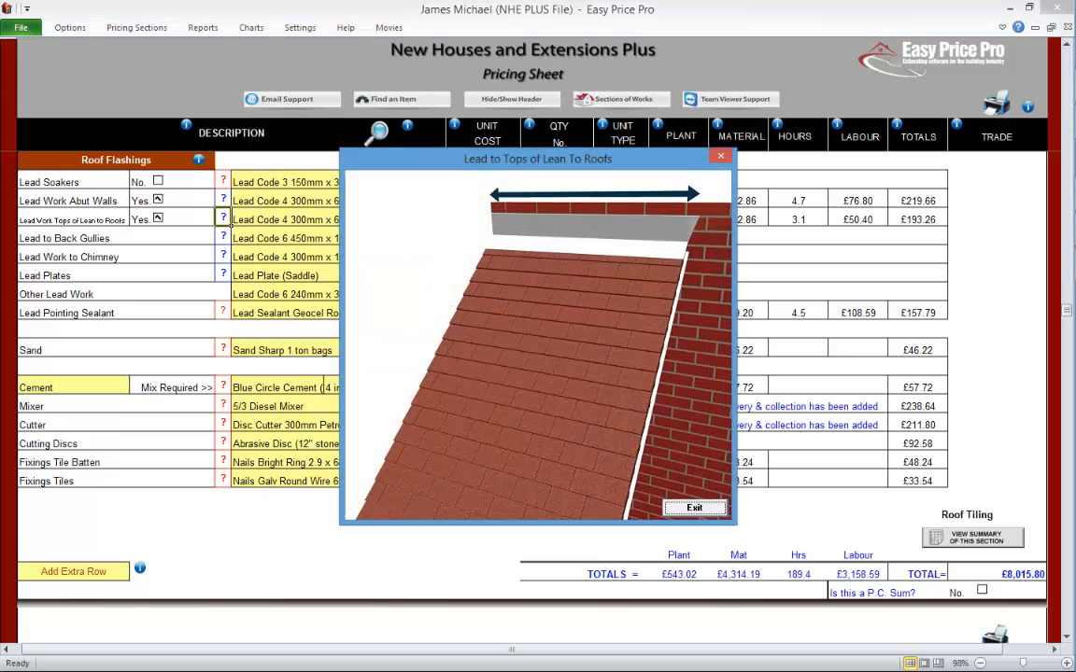
pyautogui.click(694, 507)
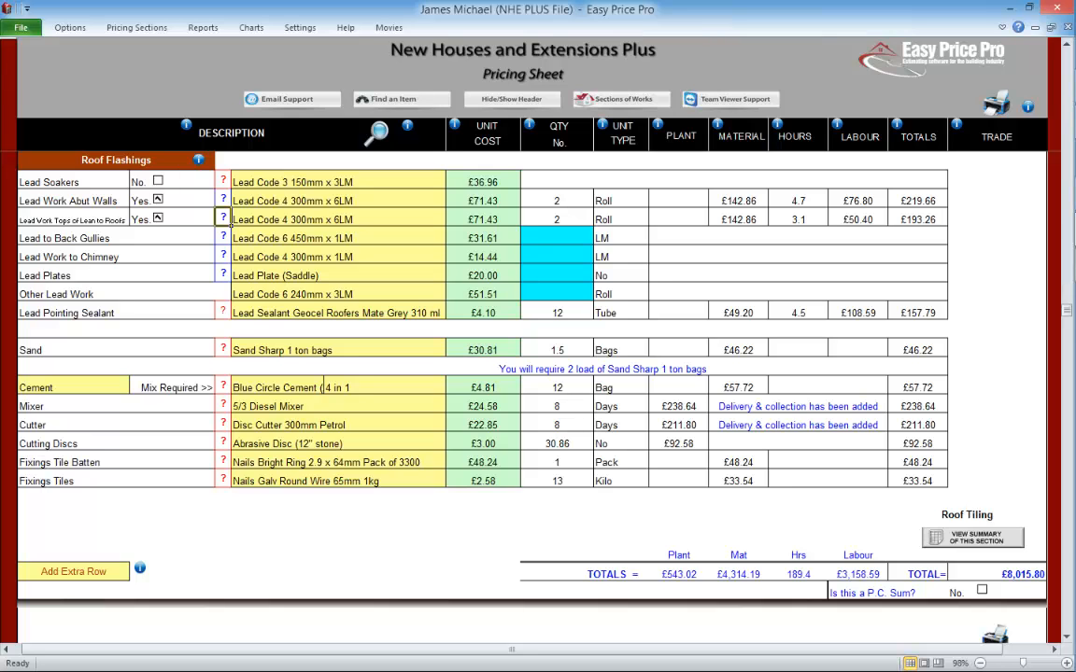
pyautogui.click(223, 236)
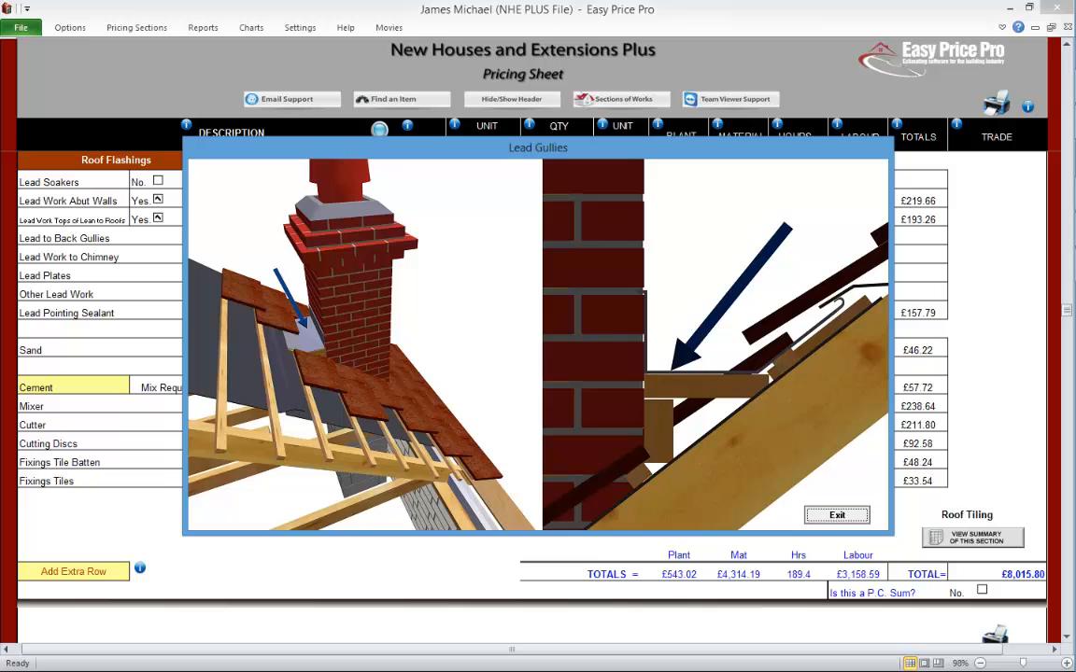
pyautogui.click(836, 514)
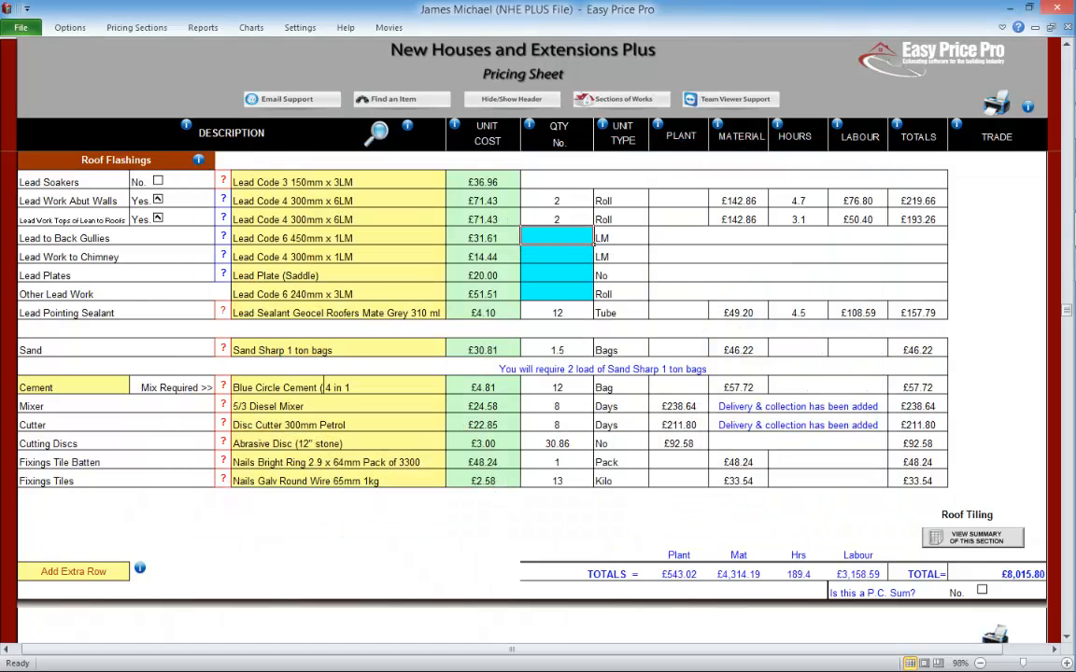
pyautogui.click(223, 255)
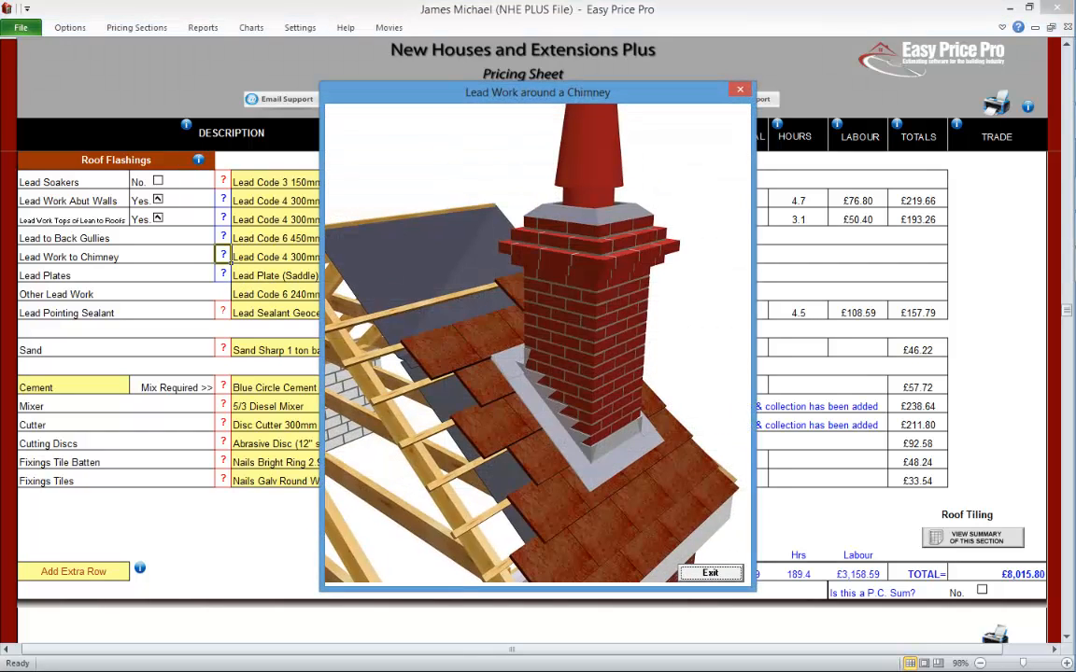
pyautogui.click(710, 572)
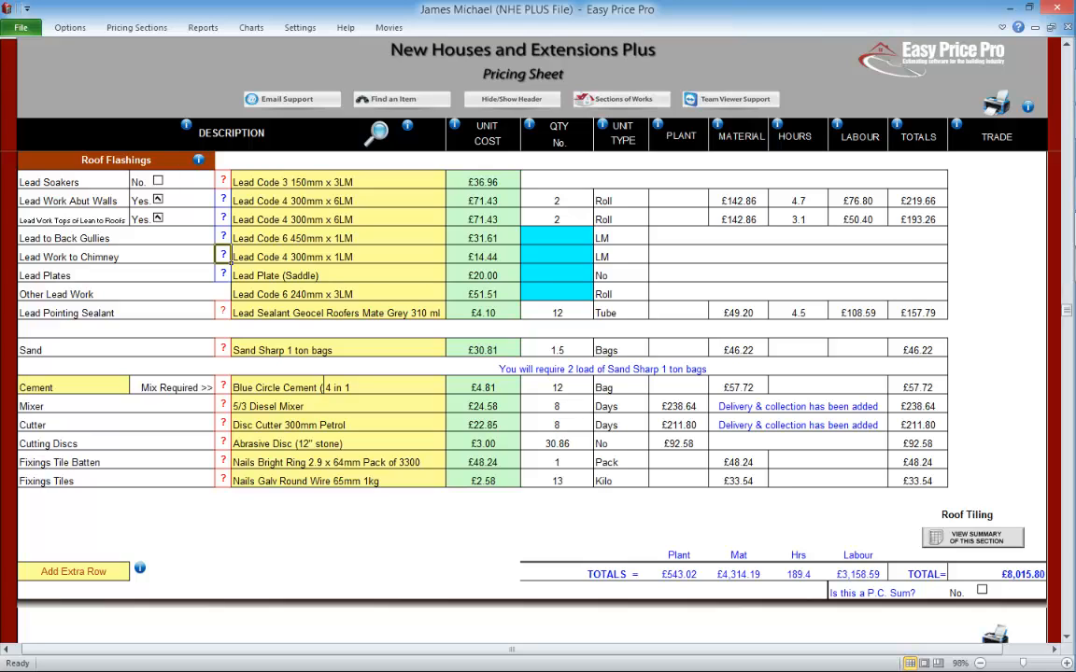
pyautogui.click(223, 274)
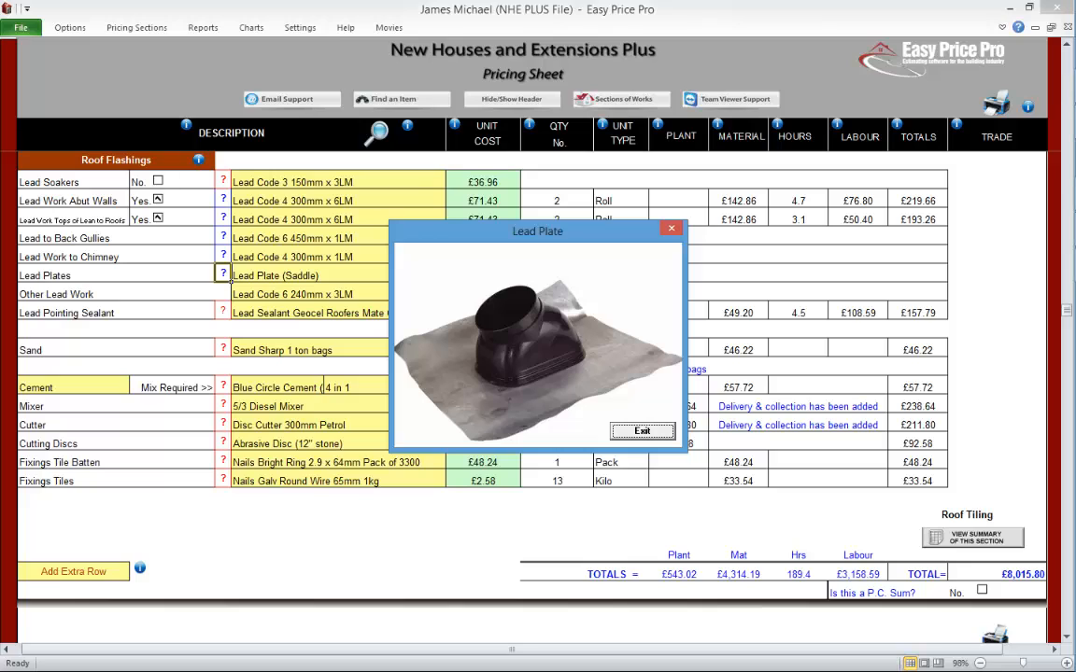
pyautogui.click(642, 430)
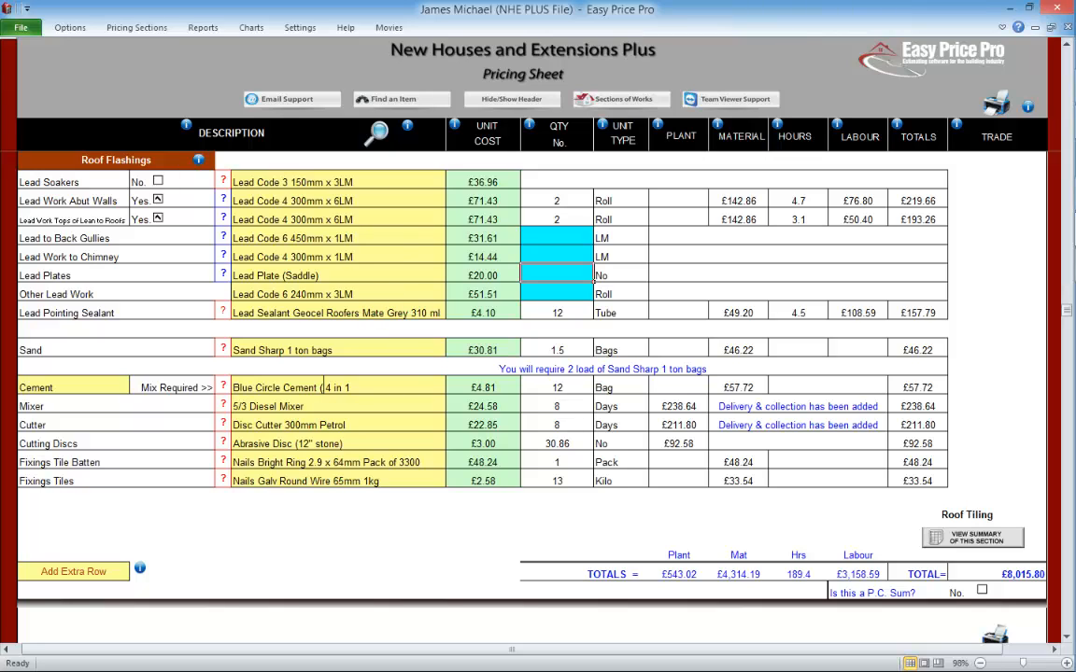
# Step: Check the Other Lead Work row and review the Additional Lead Sealant calculation for Lead Pointing Sealant
pyautogui.click(451, 294)
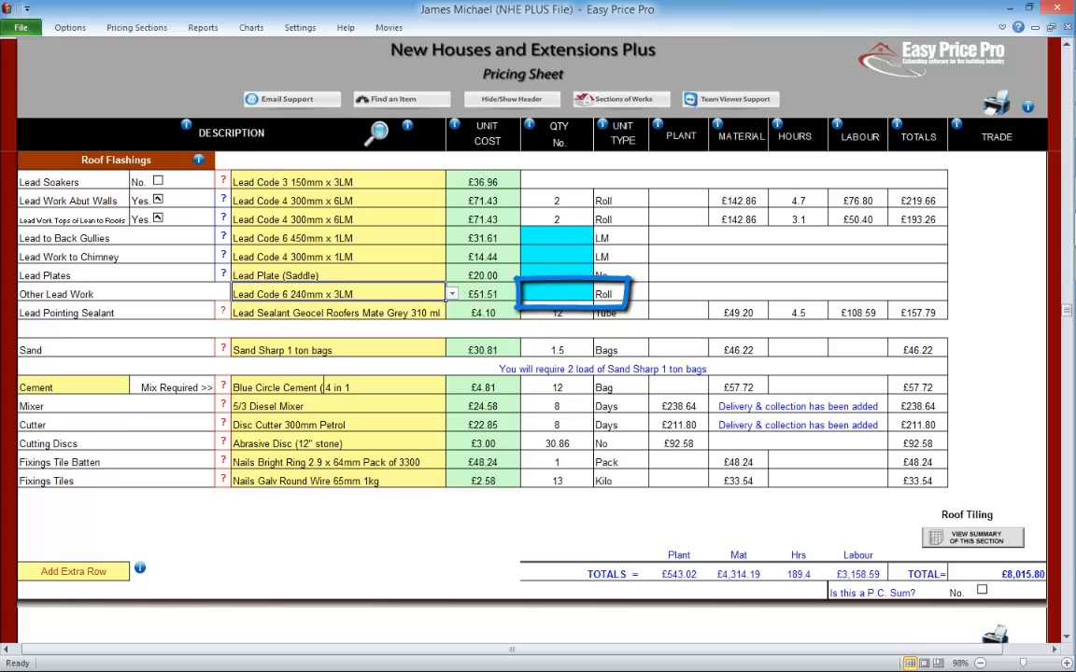
pyautogui.click(222, 311)
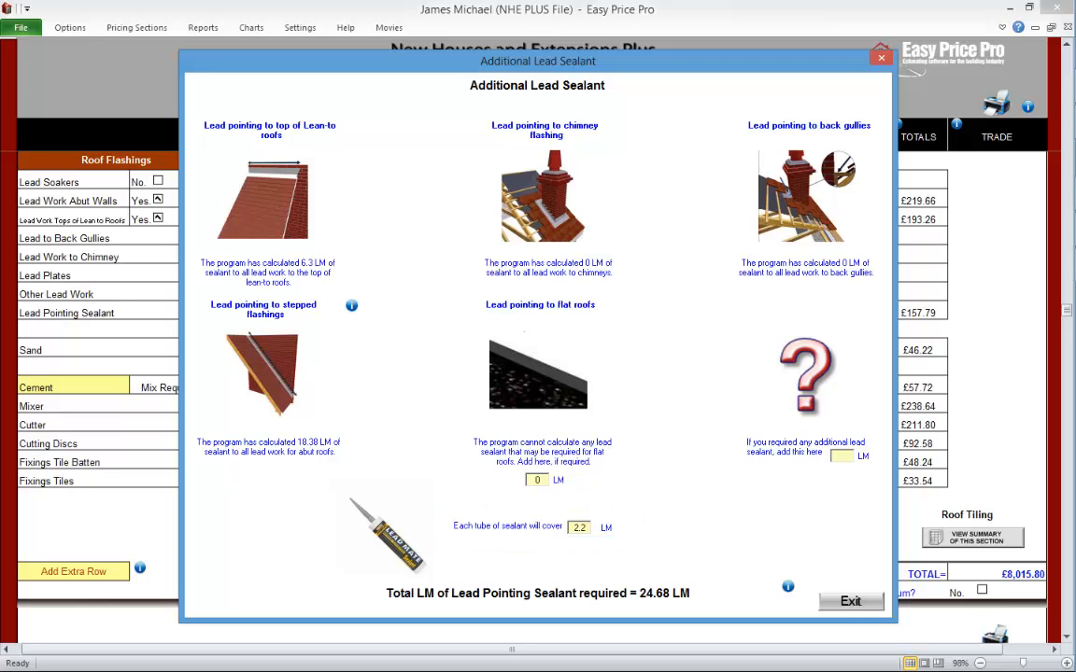
pyautogui.click(848, 600)
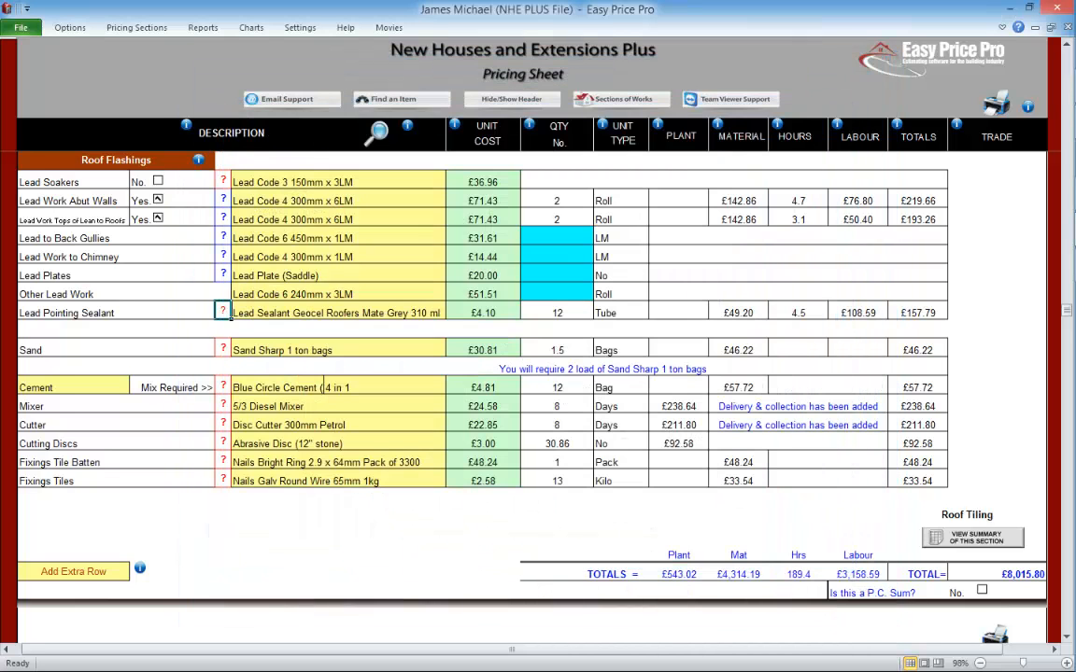
# Step: Review the Sand for Roofing Items calculation, including the mortar depth and thickness settings for ridges, valleys, hips and verges
pyautogui.click(116, 349)
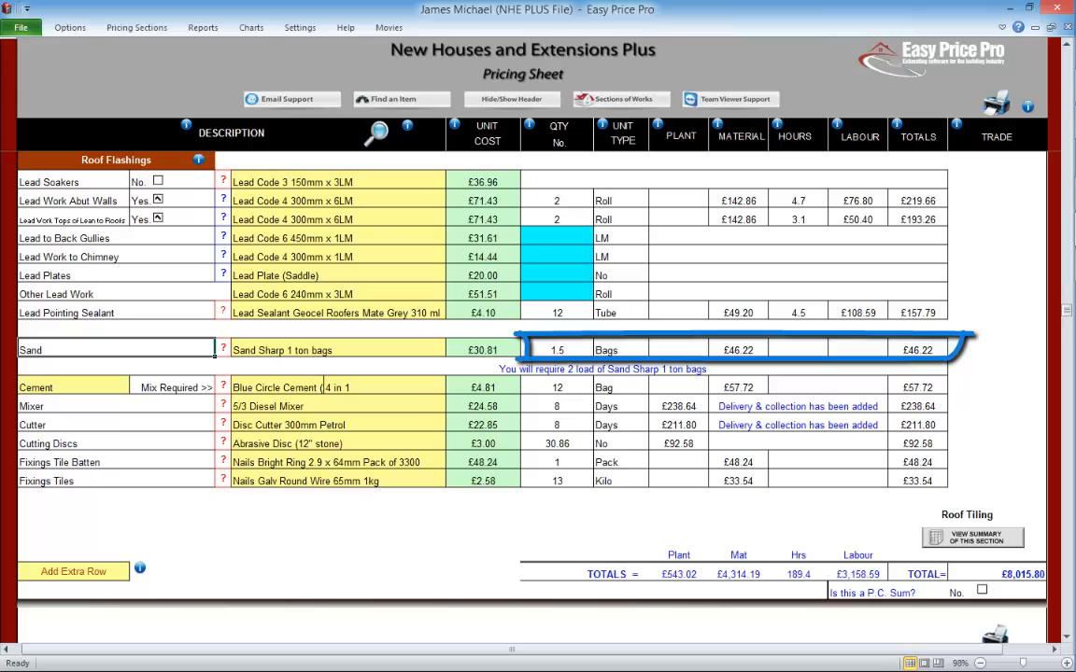
pyautogui.click(223, 348)
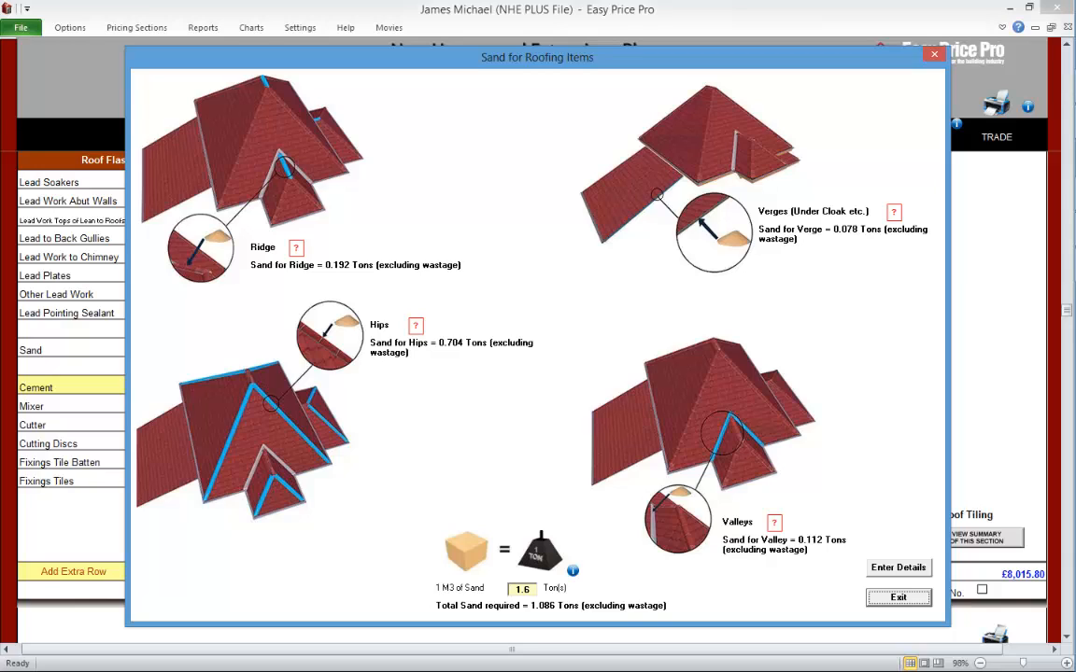
pyautogui.click(296, 247)
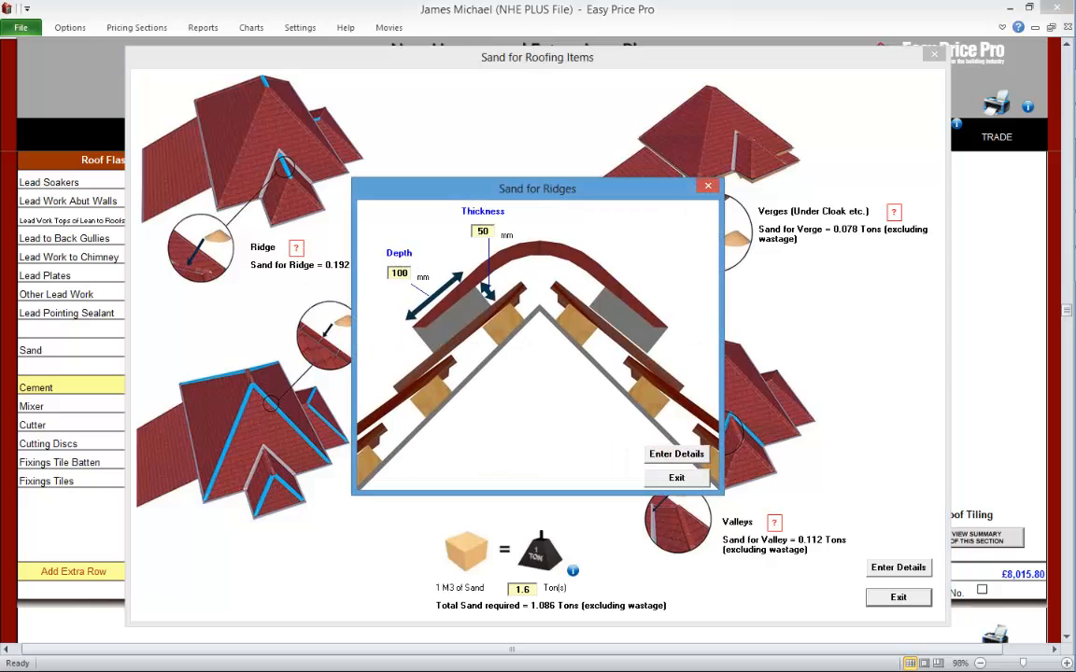
pyautogui.click(677, 477)
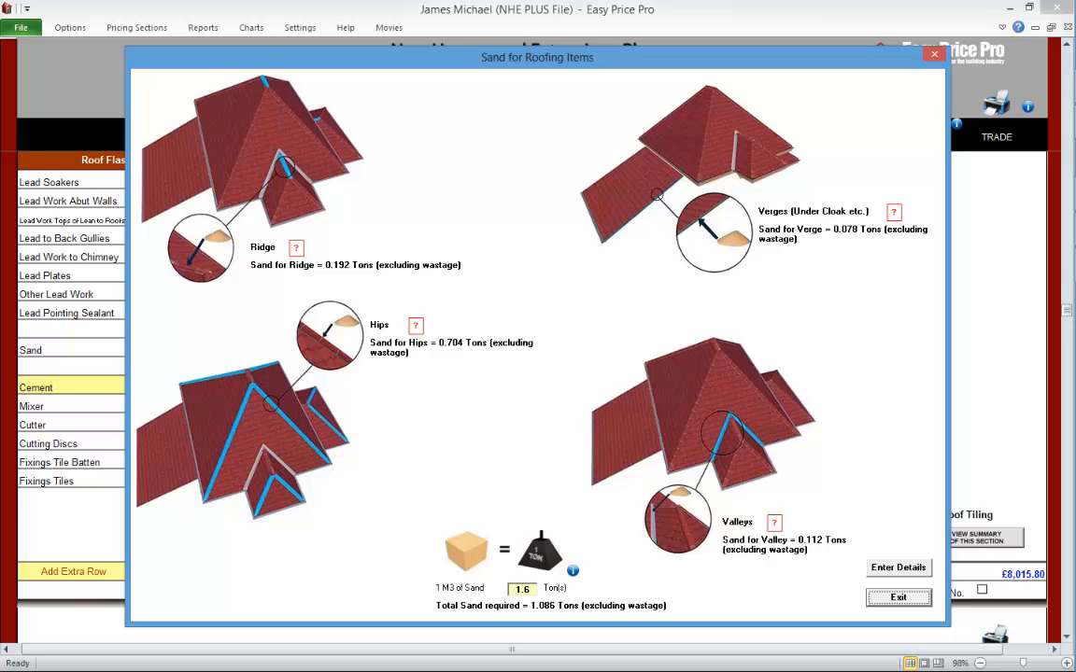
pyautogui.click(773, 522)
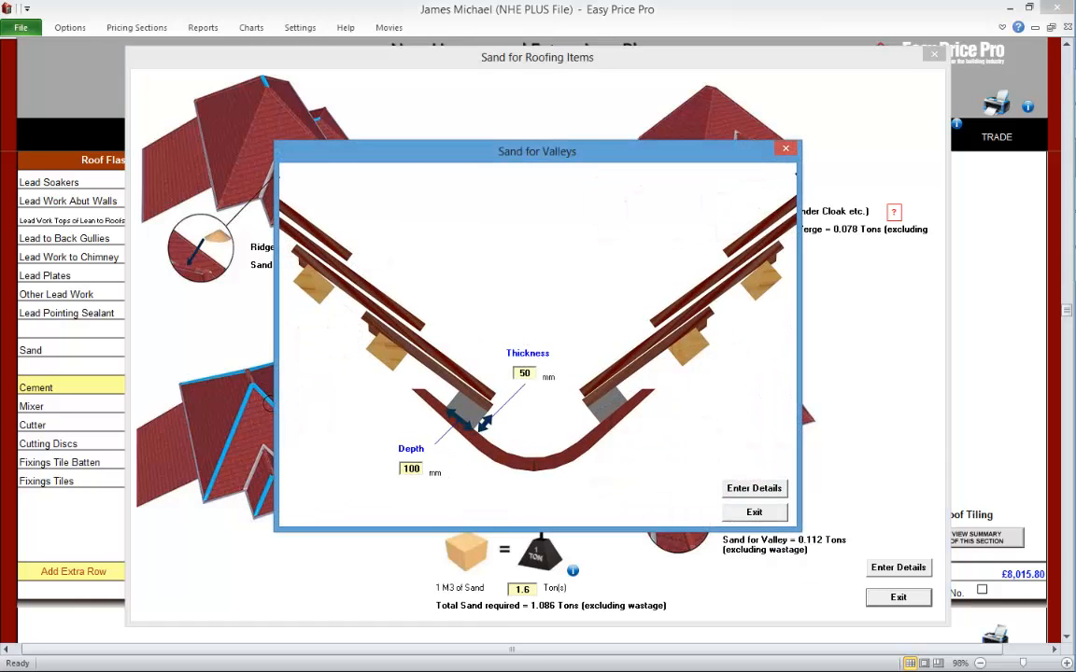
pyautogui.click(754, 512)
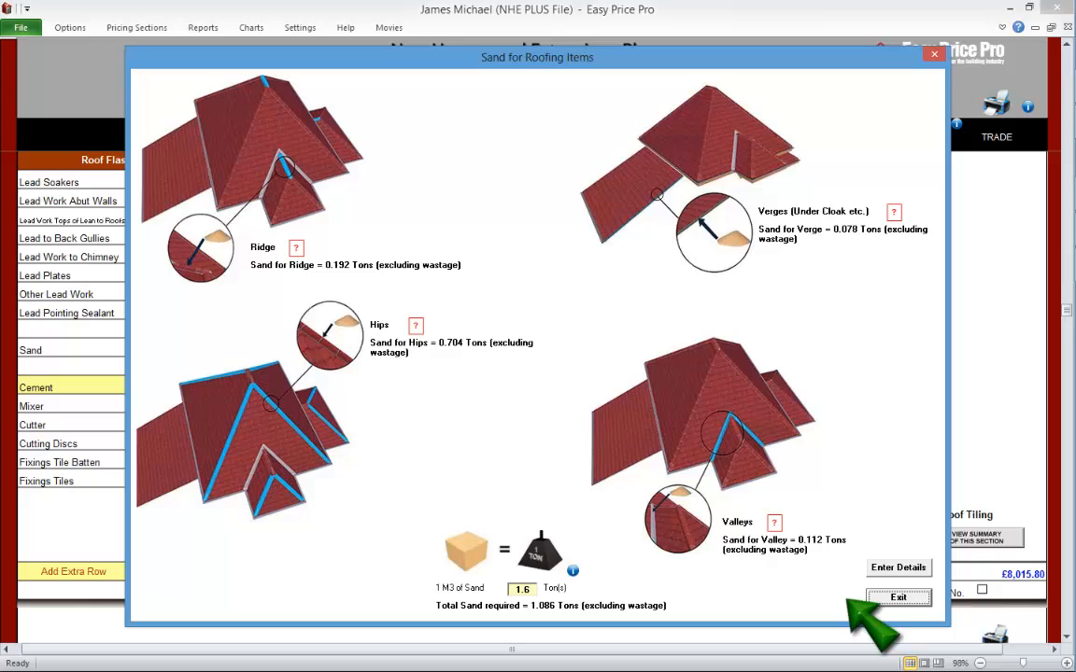
pyautogui.click(416, 325)
pyautogui.click(675, 477)
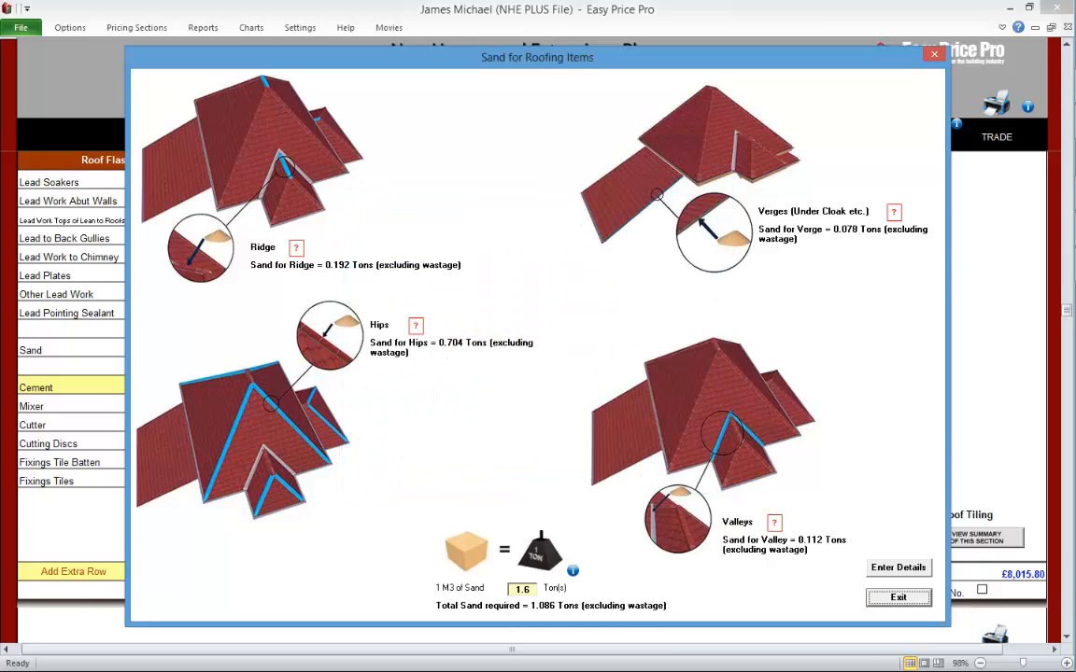
pyautogui.click(894, 212)
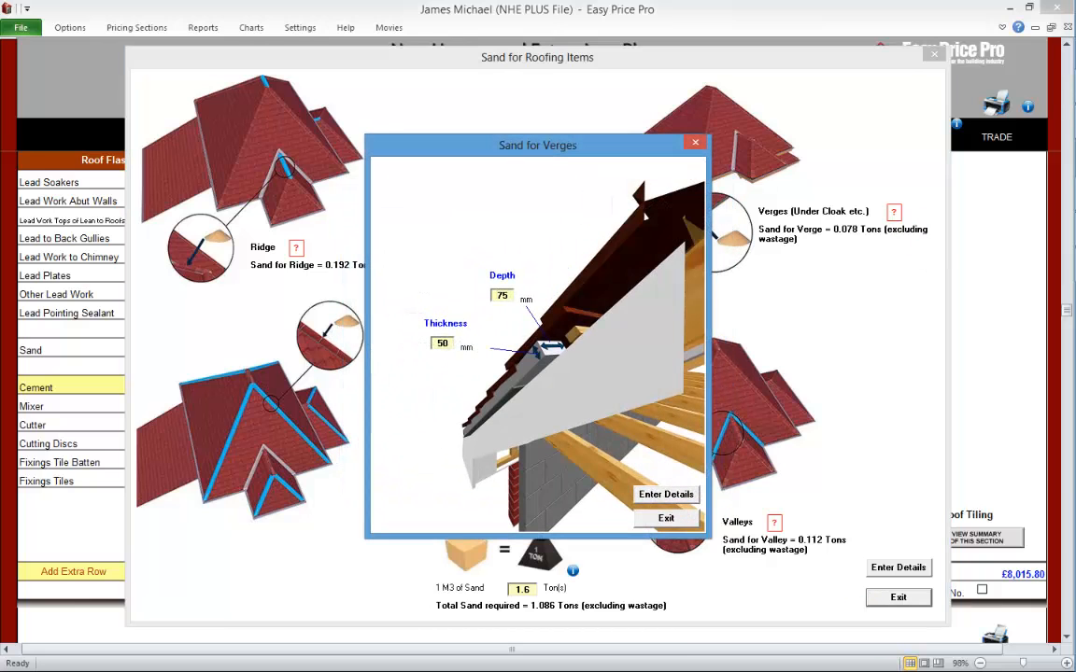
pyautogui.click(666, 518)
pyautogui.click(898, 597)
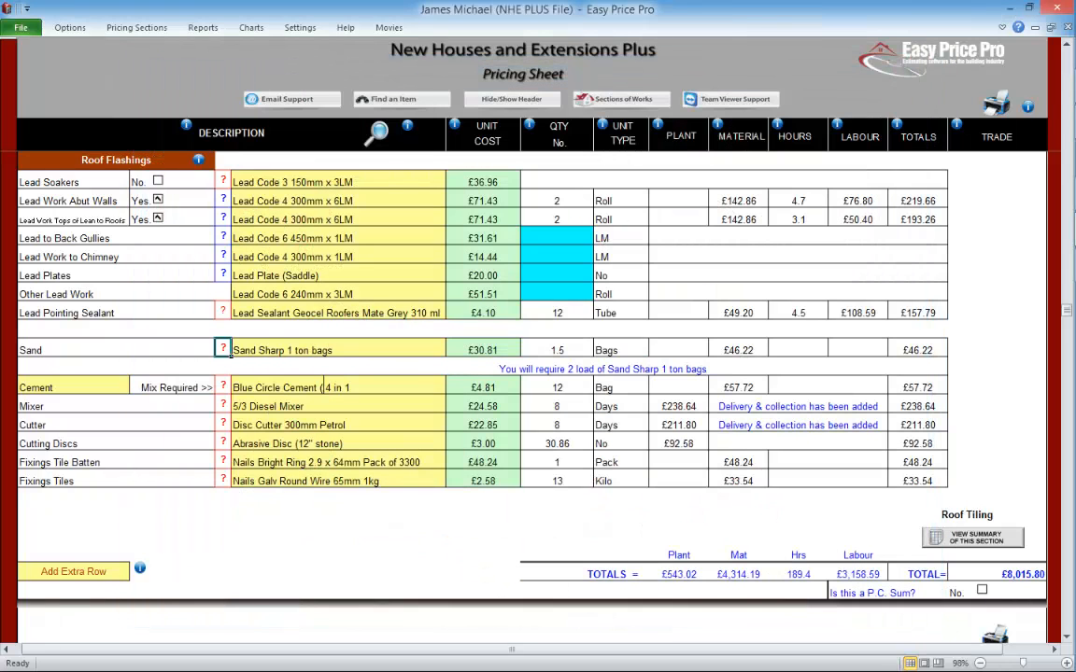
# Step: Check the available cement mix ratios and review the Cement Mixing settings for the Mixer
pyautogui.click(453, 386)
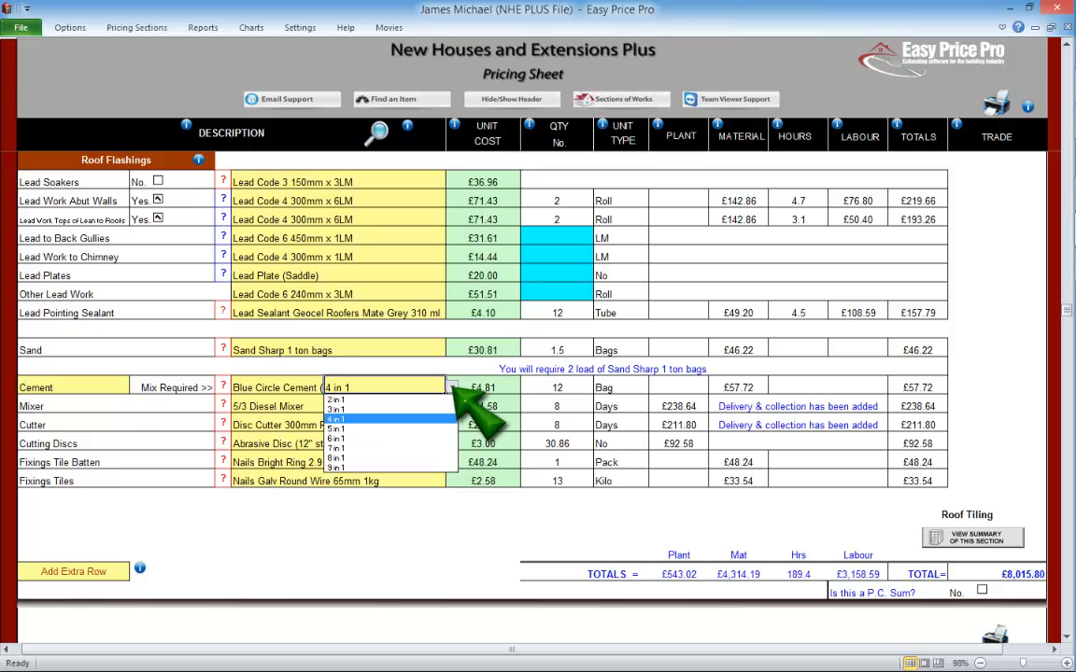
pyautogui.click(452, 387)
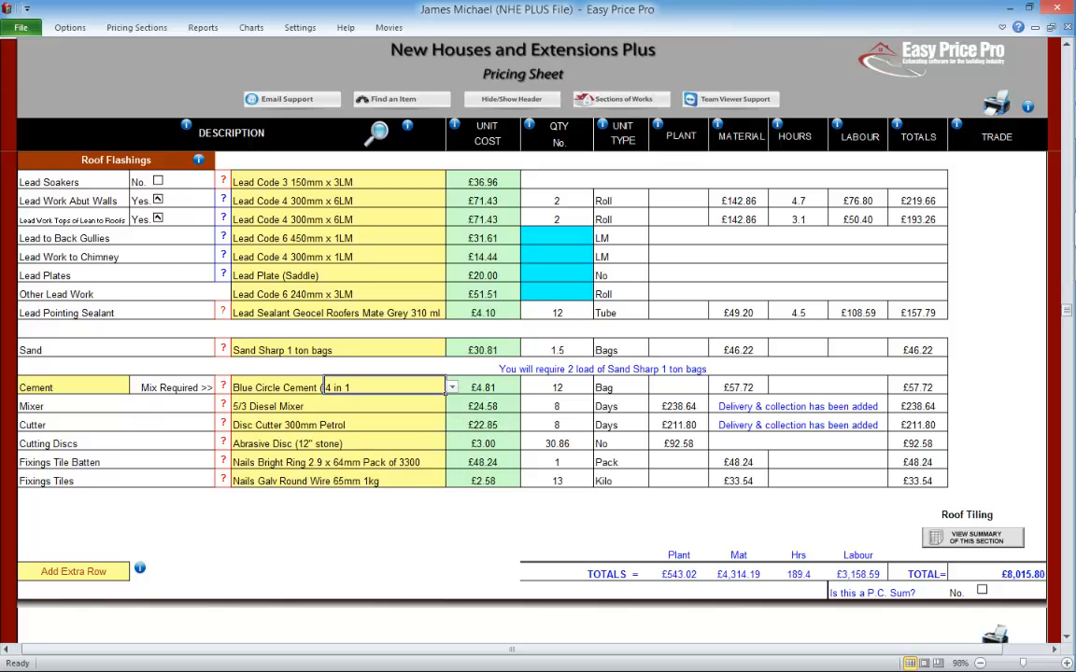
pyautogui.click(116, 407)
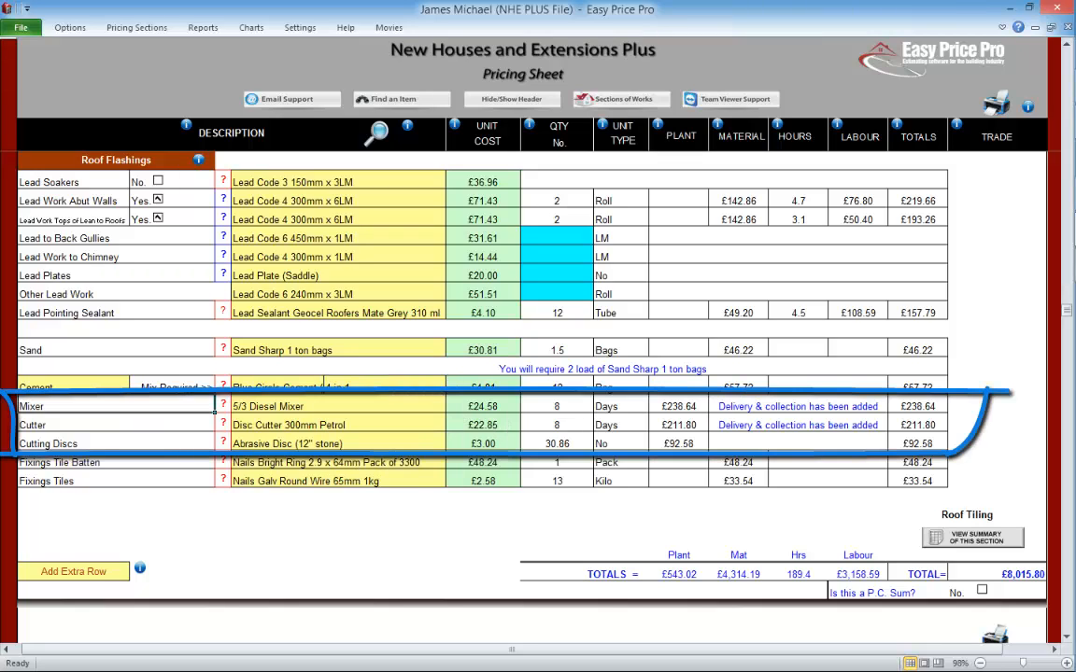
pyautogui.click(223, 405)
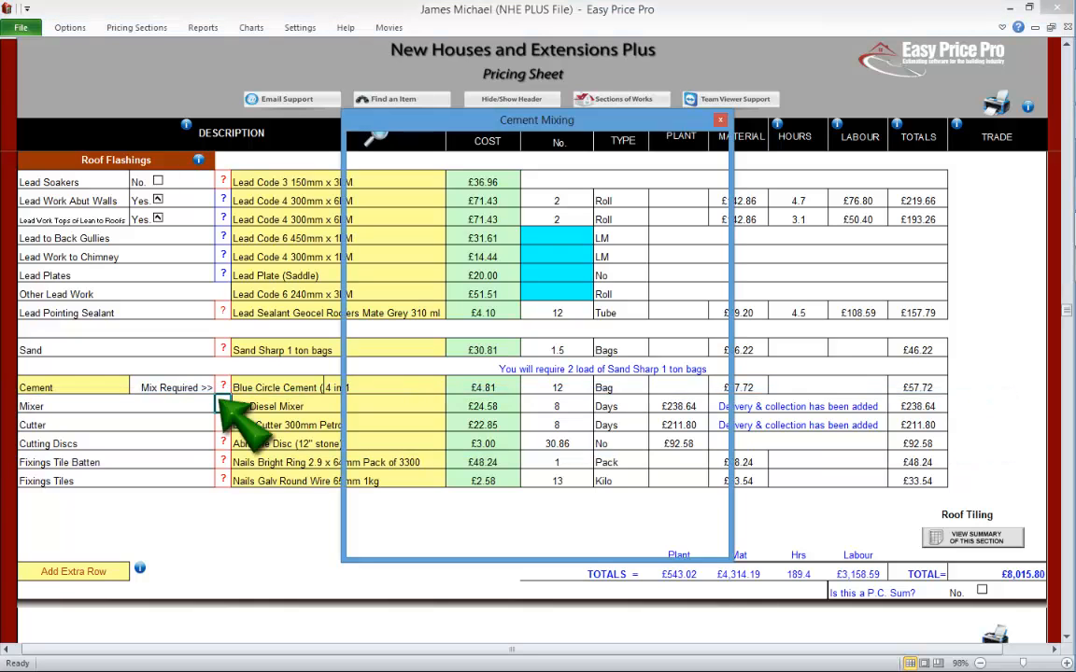
pyautogui.click(679, 542)
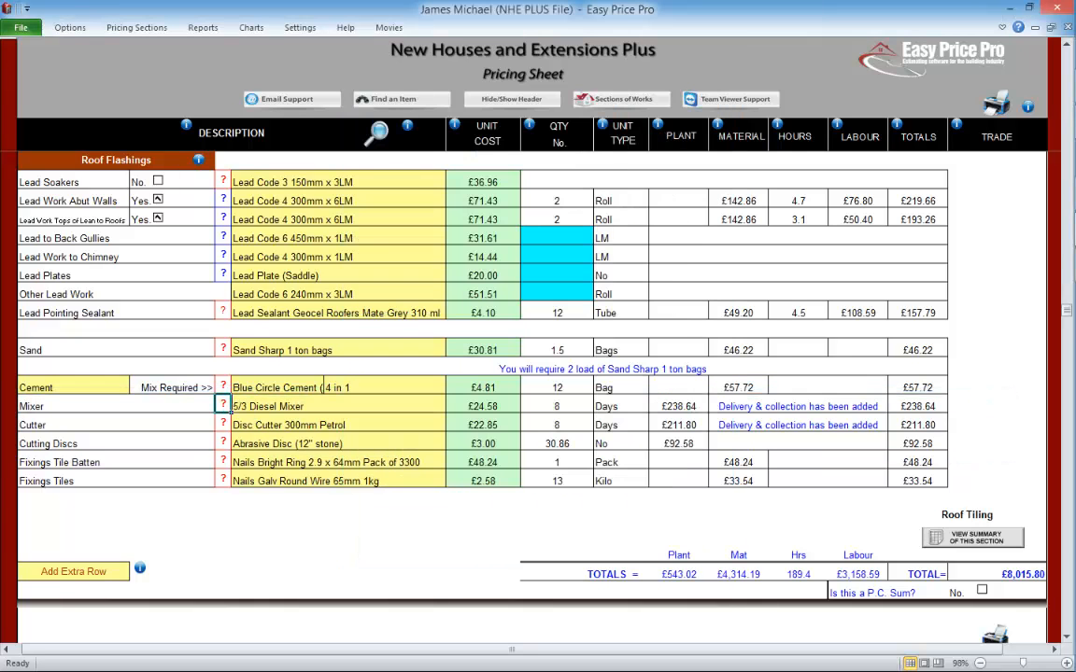
# Step: Review the calculation settings for the Cutter and the Cutting Discs
pyautogui.click(222, 424)
pyautogui.click(639, 546)
pyautogui.click(223, 443)
pyautogui.click(696, 500)
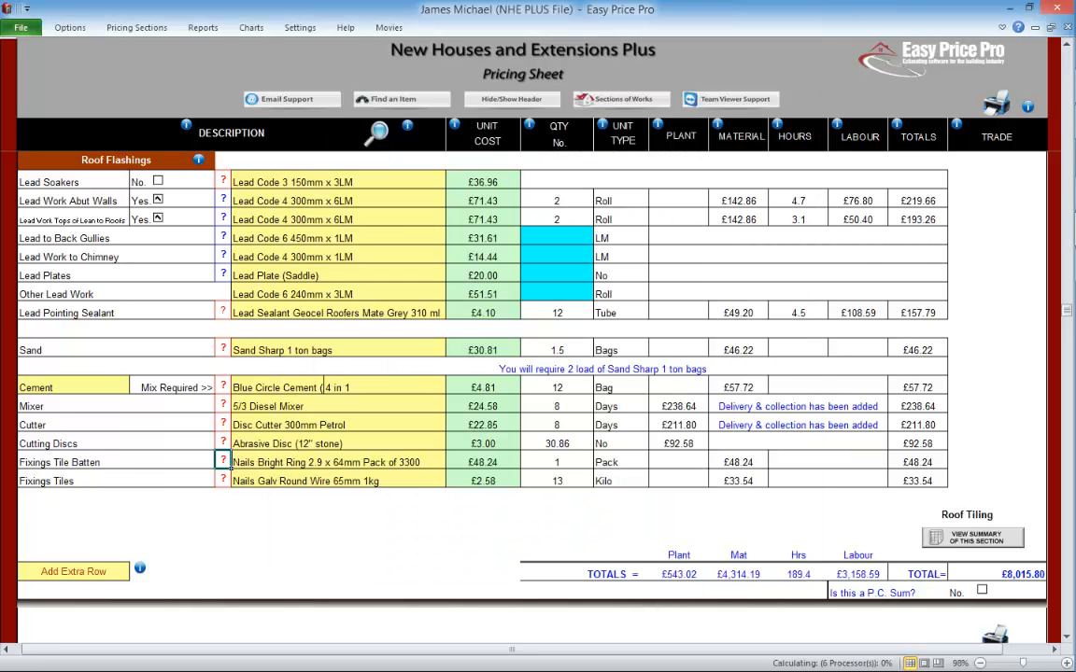
# Step: Review the Fixings for Tile Battens and Fixings for Tiles calculation settings without changing them
pyautogui.click(222, 461)
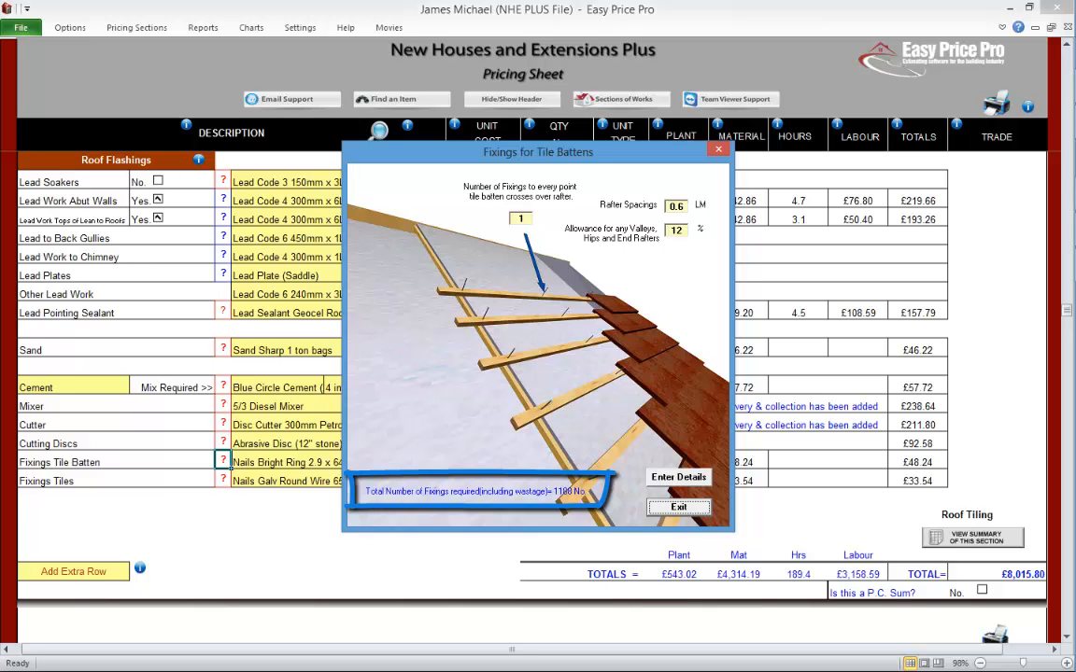
pyautogui.click(679, 507)
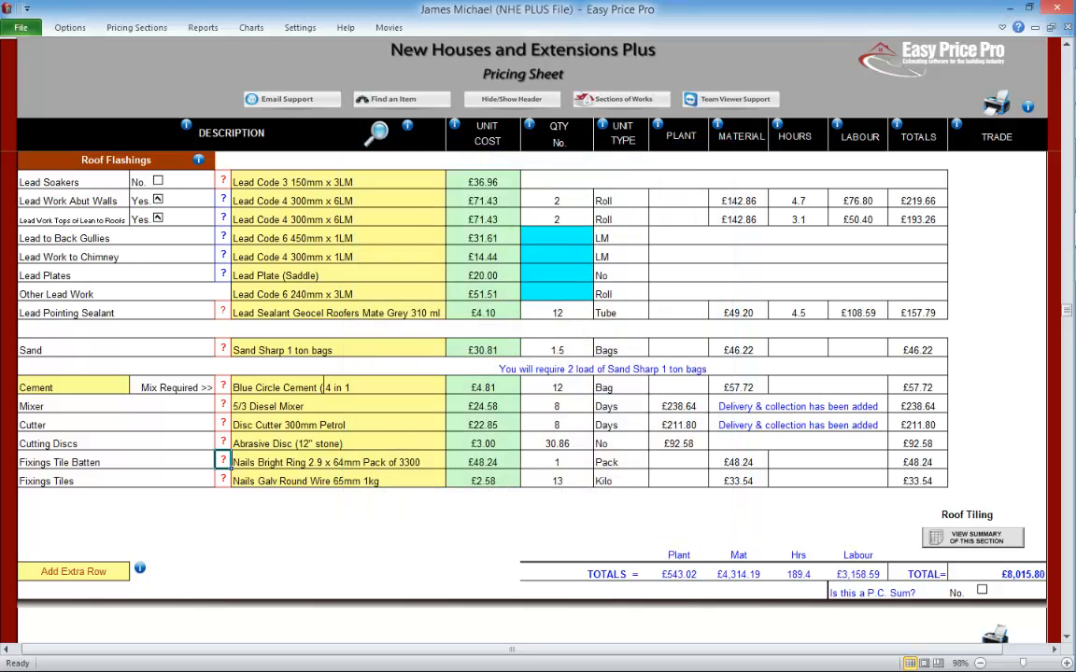
pyautogui.click(223, 479)
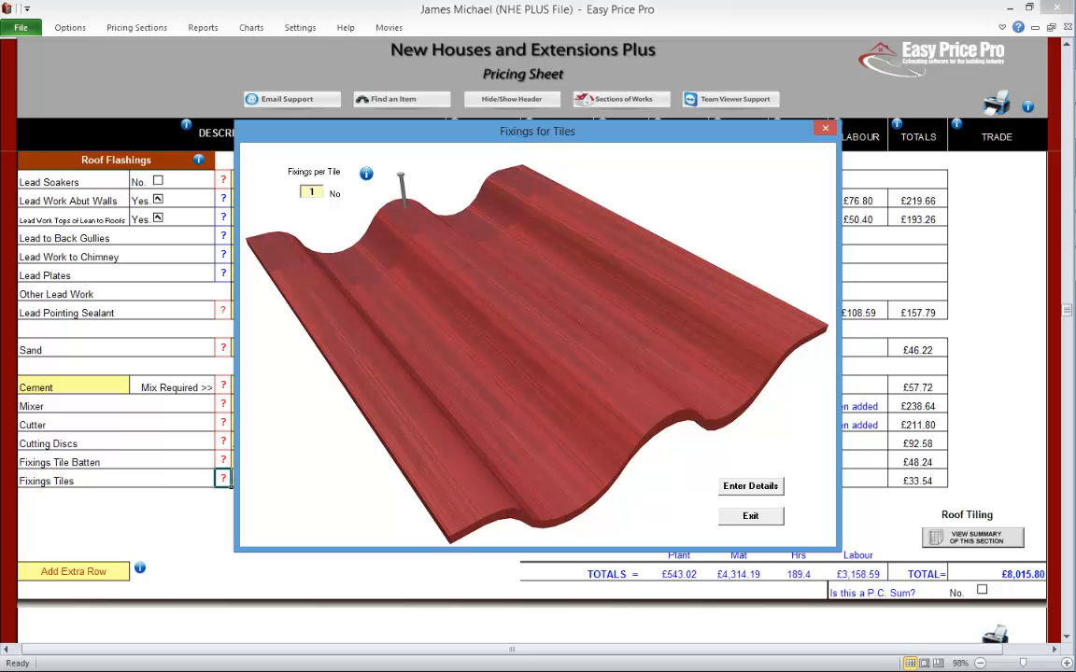
pyautogui.click(750, 516)
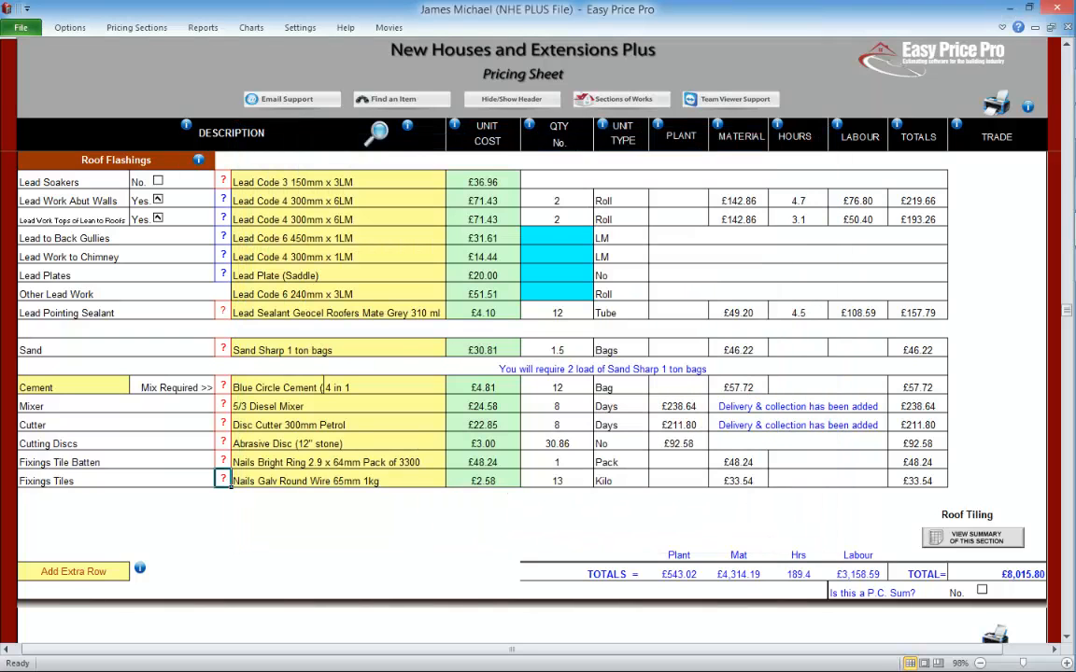
# Step: Check the nail types available for the Fixings Tiles row, keeping the selected item
pyautogui.click(452, 477)
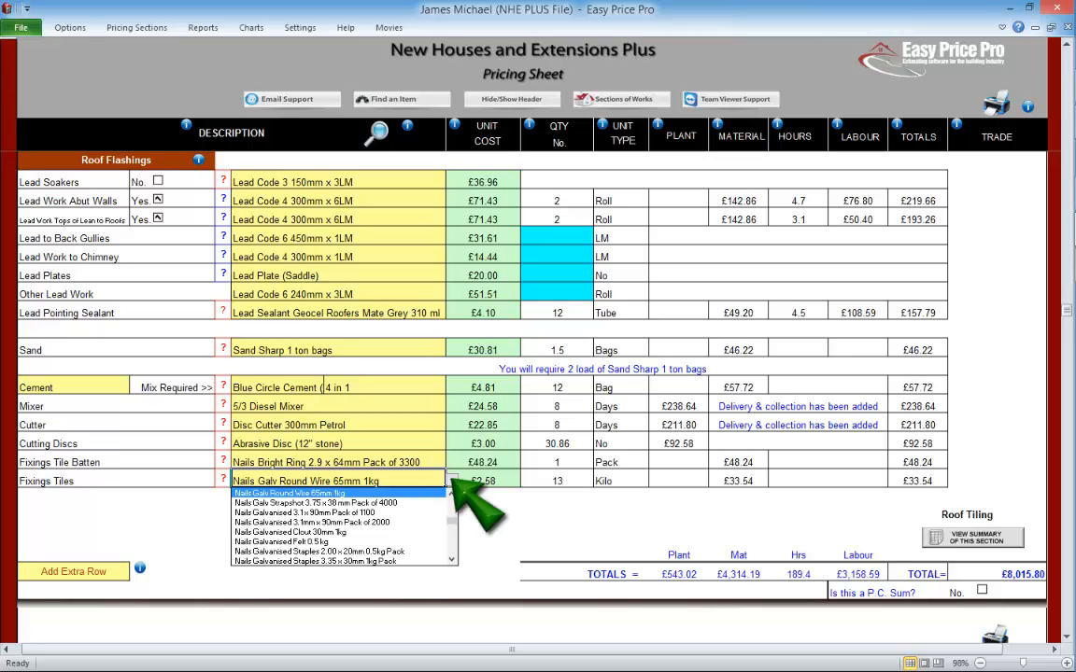
pyautogui.click(452, 479)
pyautogui.click(116, 480)
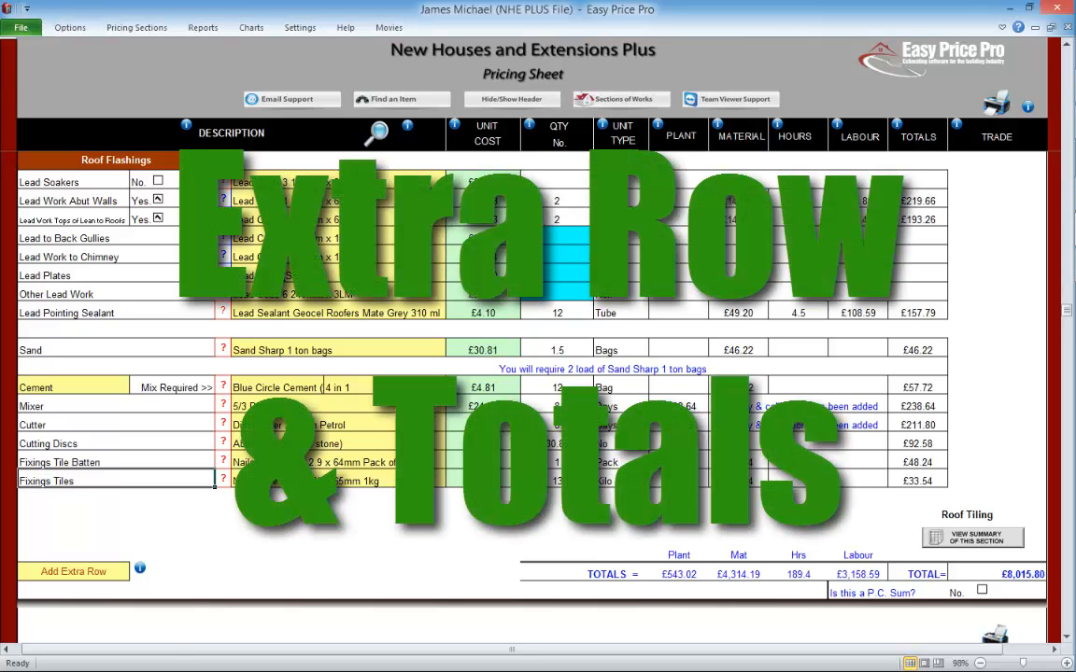
# Step: Read the guidance on adding an extra row, and view the Roof Tiling entry on the Summary Page before returning to that pricing section
pyautogui.scroll(-1, 524, 373)
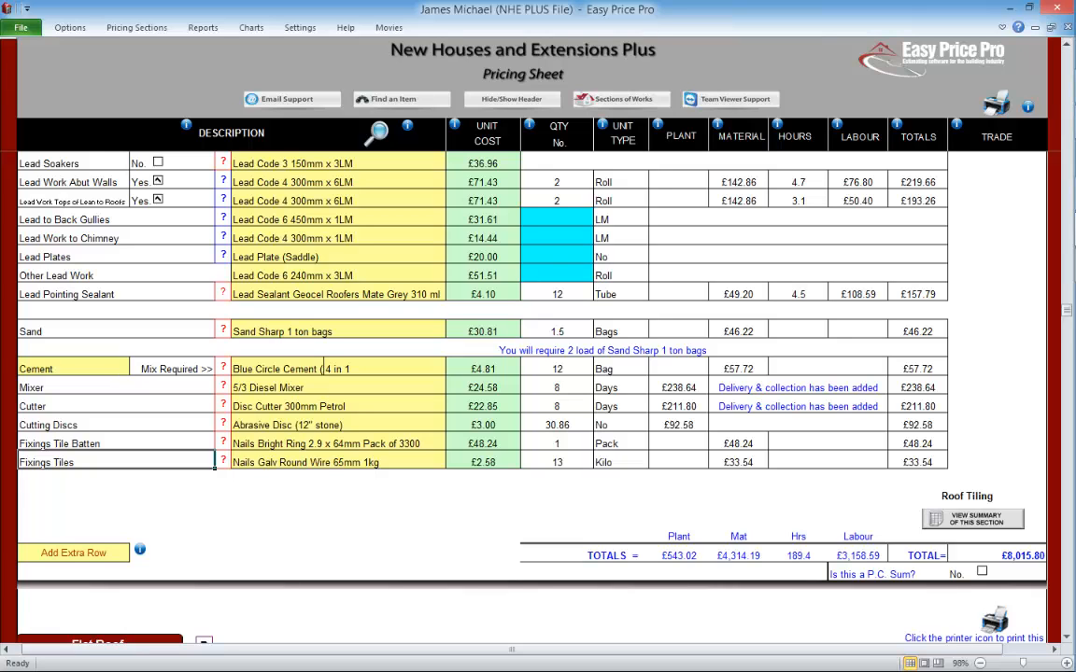
pyautogui.click(140, 549)
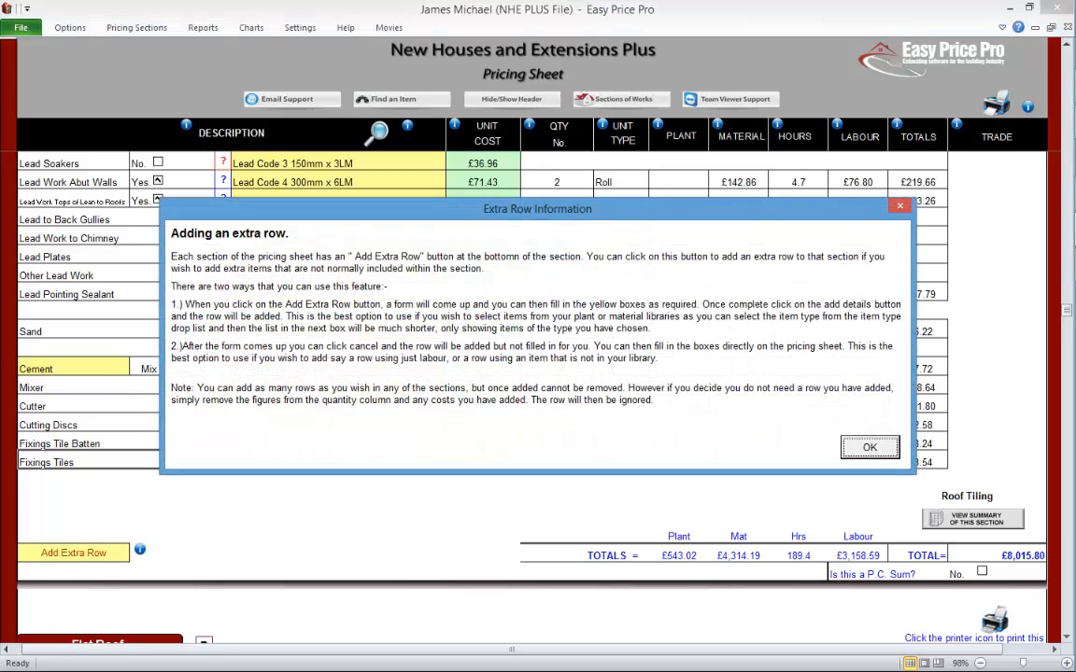
pyautogui.click(870, 447)
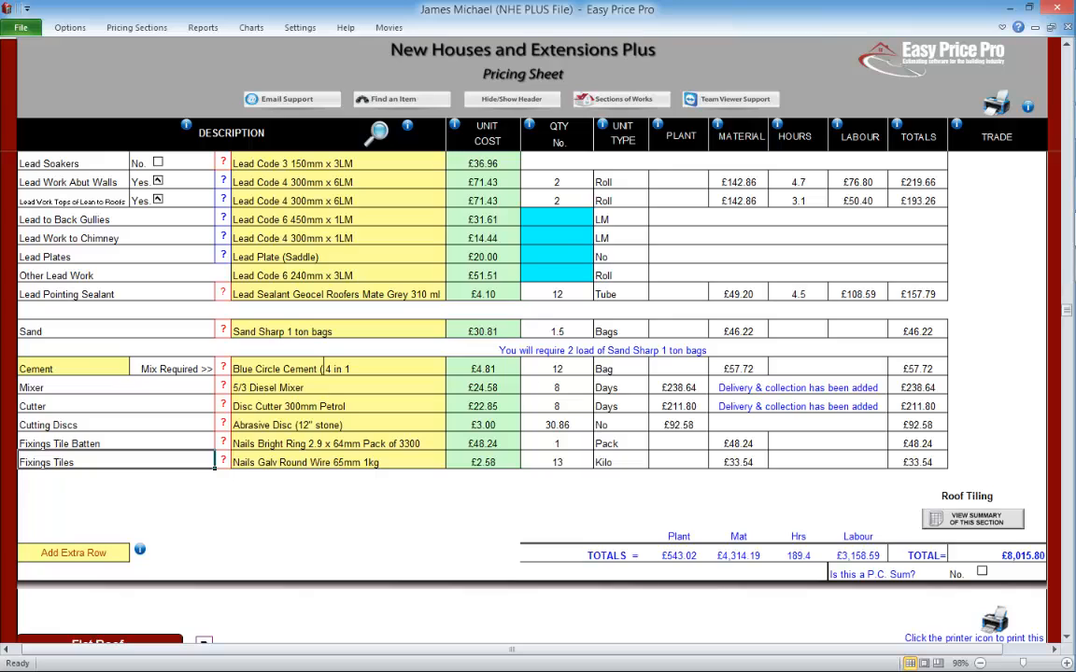
pyautogui.click(973, 519)
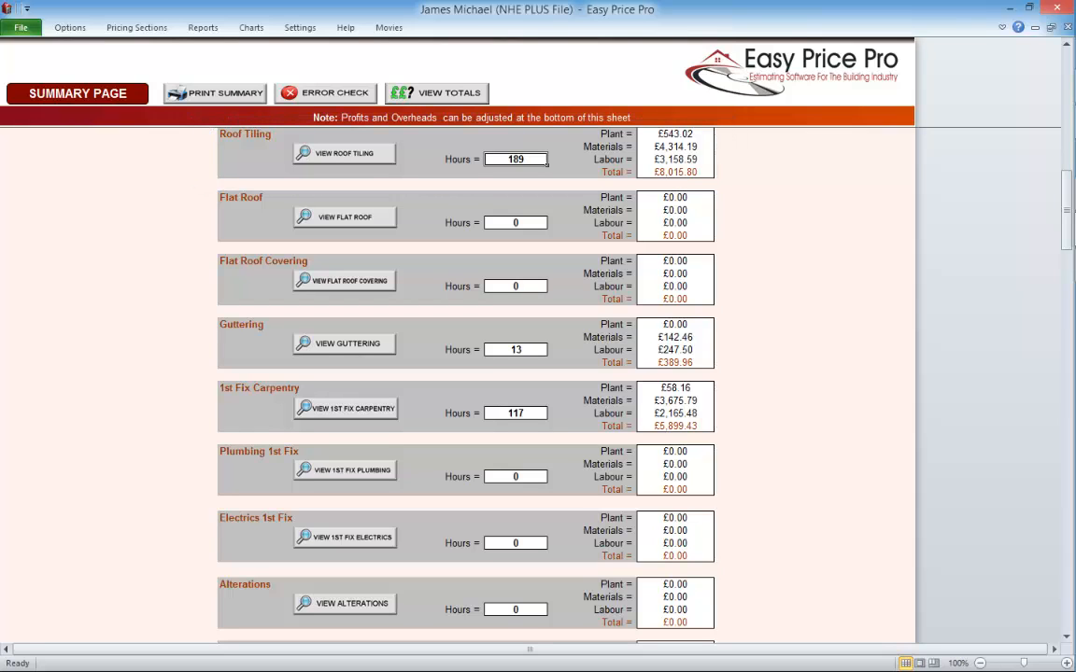
pyautogui.click(344, 153)
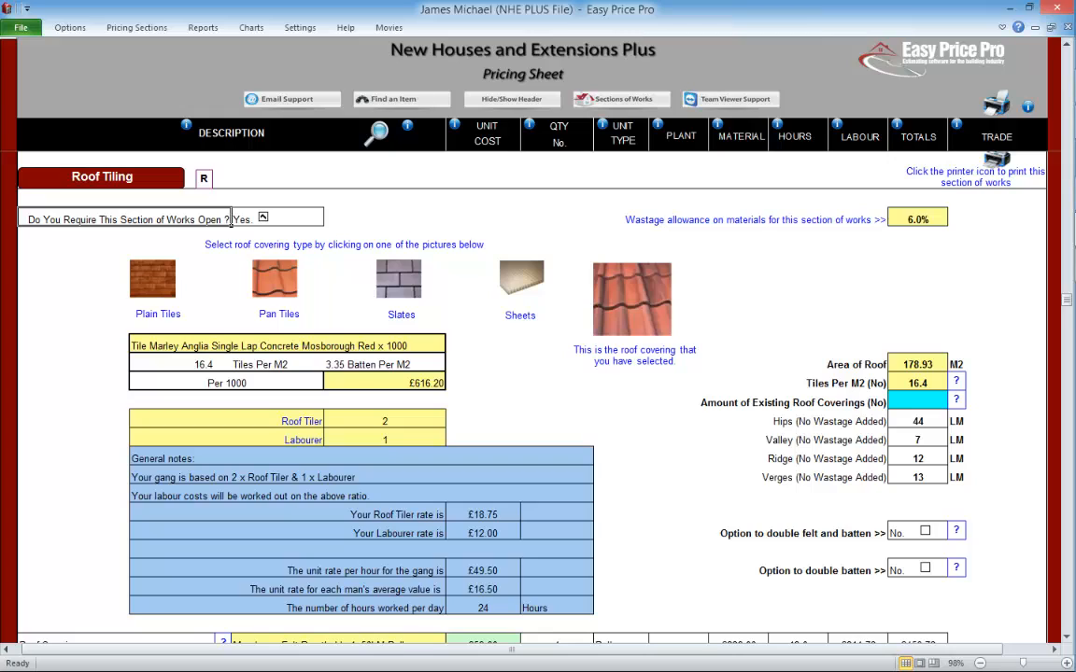